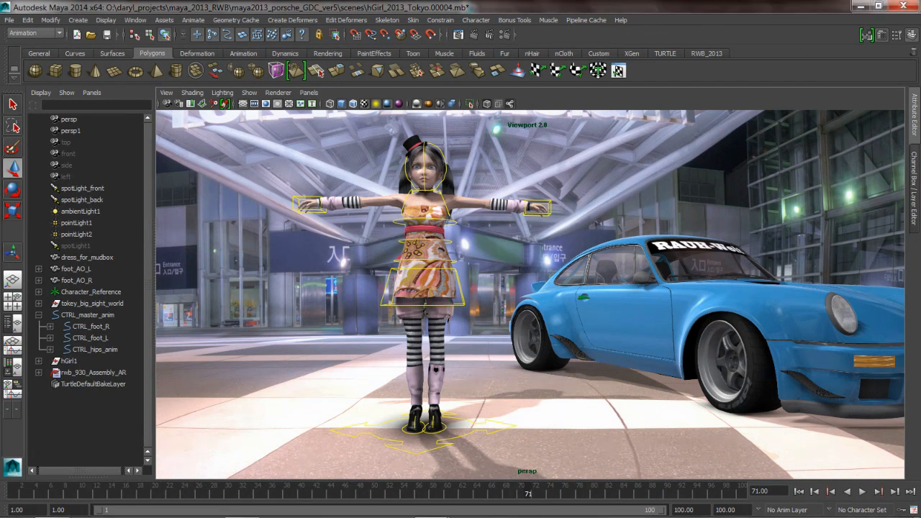
- Open the preferences and review the Time Slider, Undo, Selection and Files/Projects settings
click(913, 509)
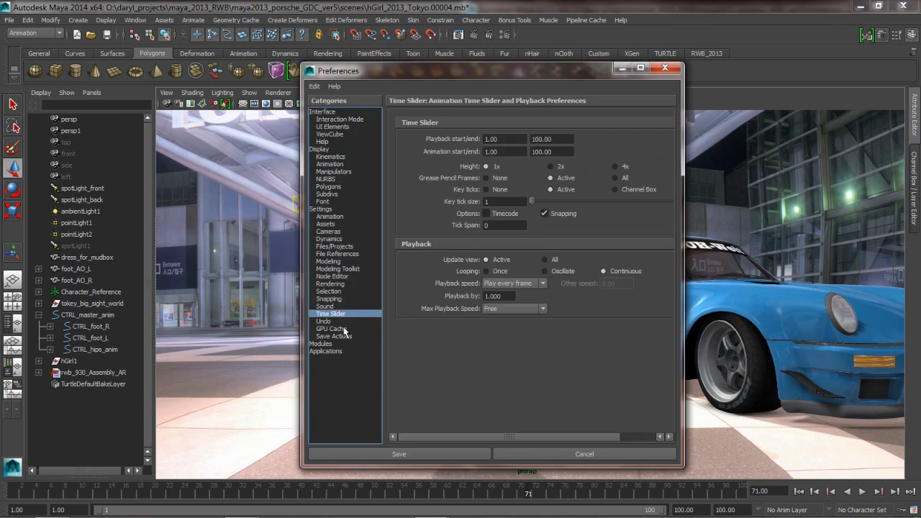
click(327, 322)
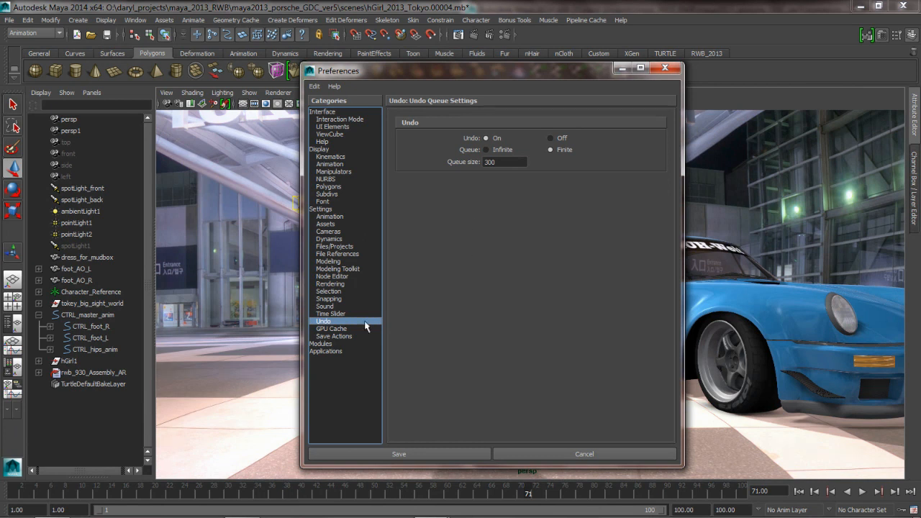
click(331, 292)
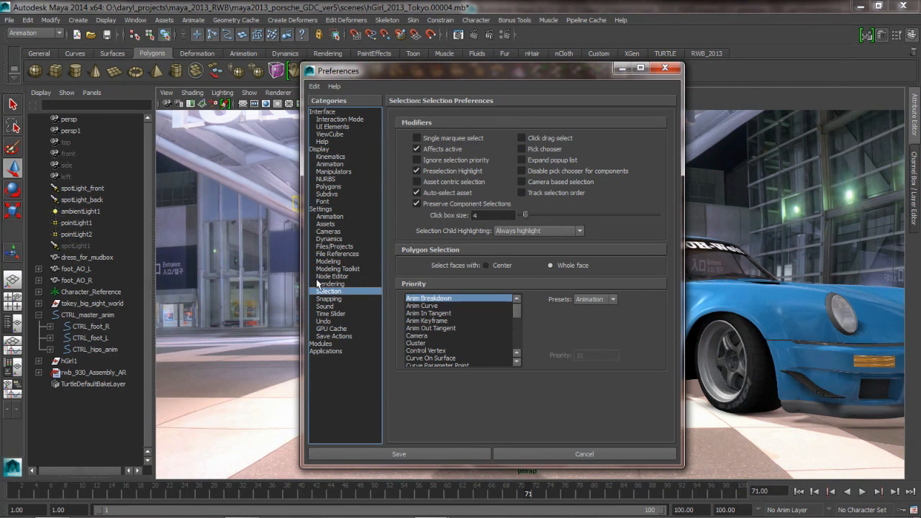
click(334, 249)
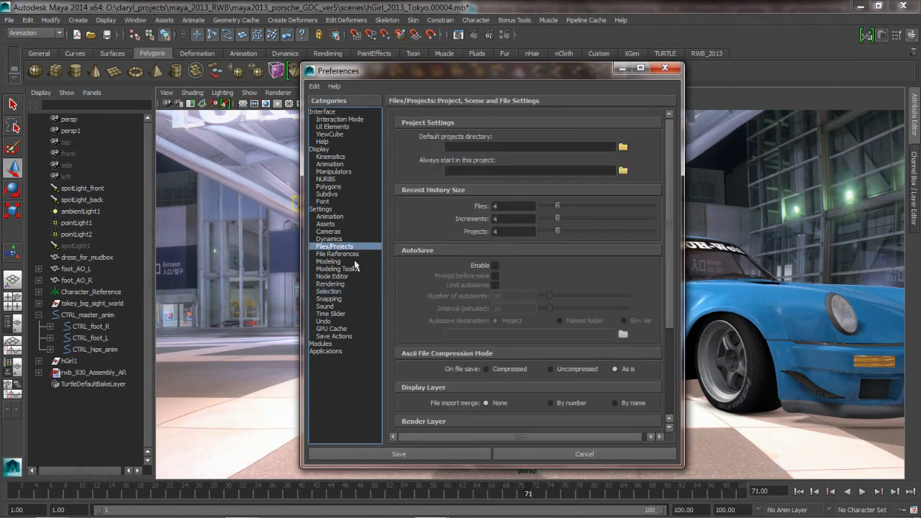
scroll(672, 286, down, 5)
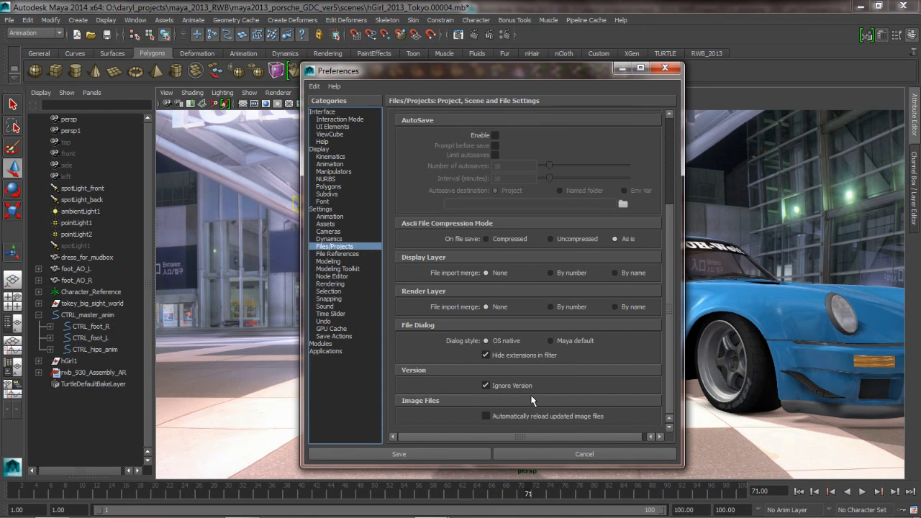
- Set the preferred renderer to mental ray in the Rendering preferences and save the preferences
click(337, 284)
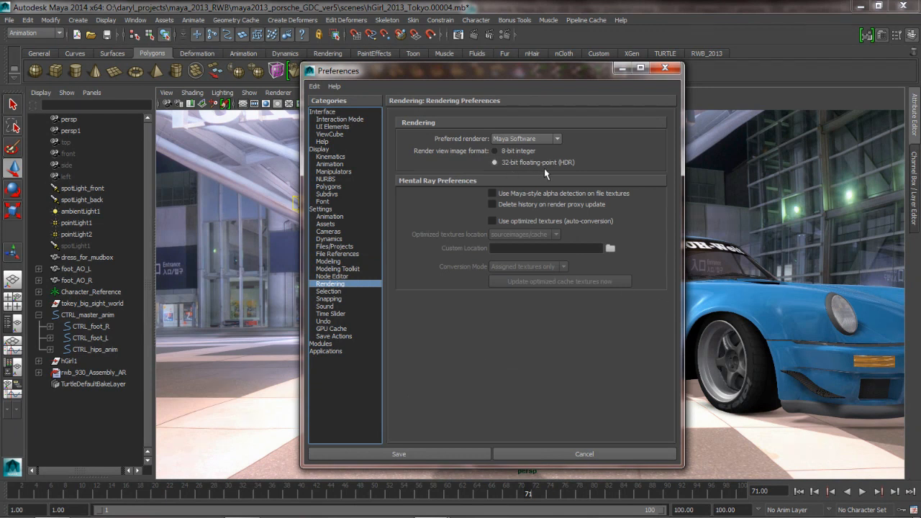
click(527, 139)
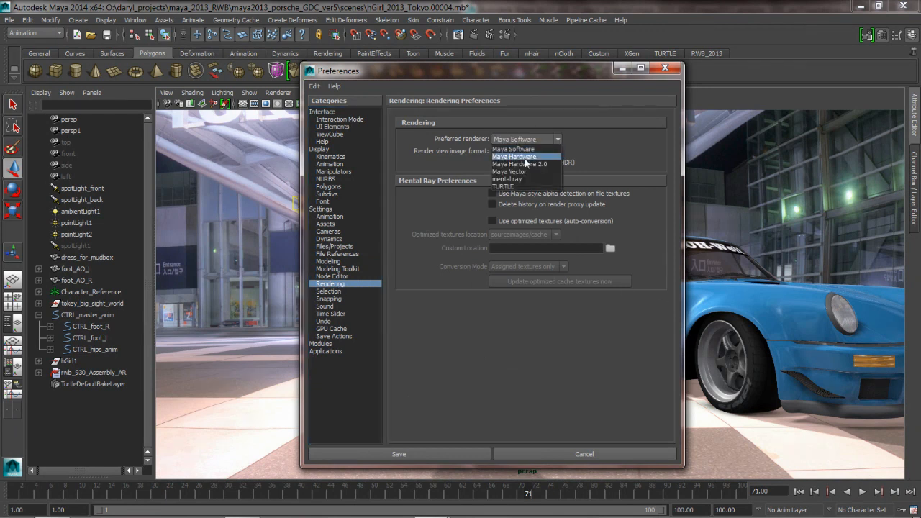
click(519, 179)
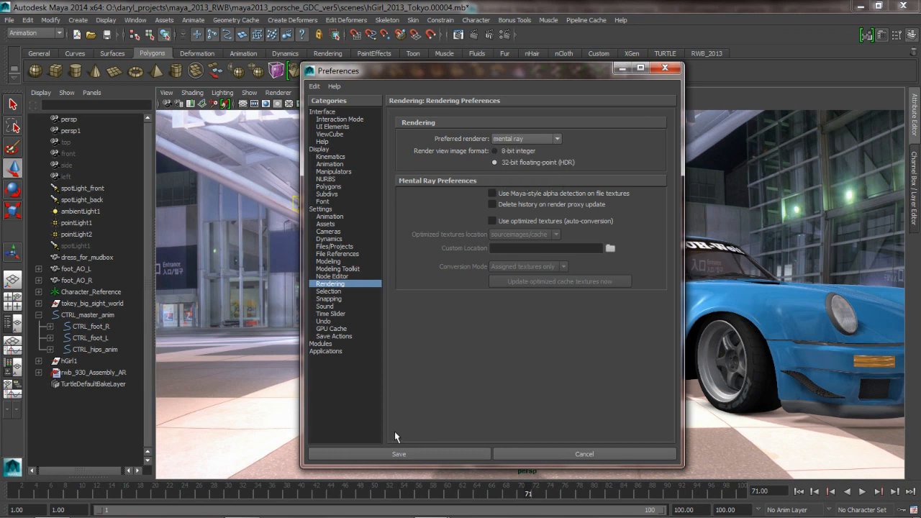
click(400, 454)
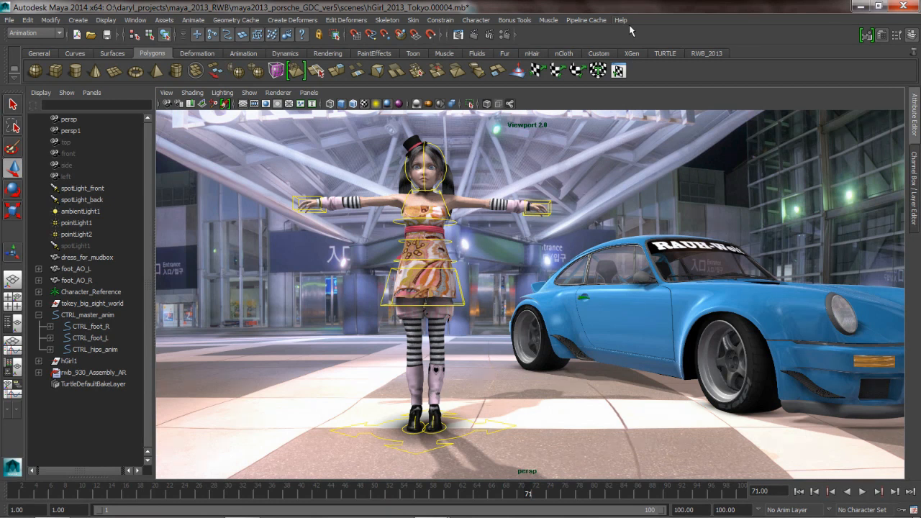
- Examine the available Bonus Tools, Pipeline Cache and Help commands, including the Resources and Tools entry for downloading bonus tools
click(515, 20)
mouse_move(513, 37)
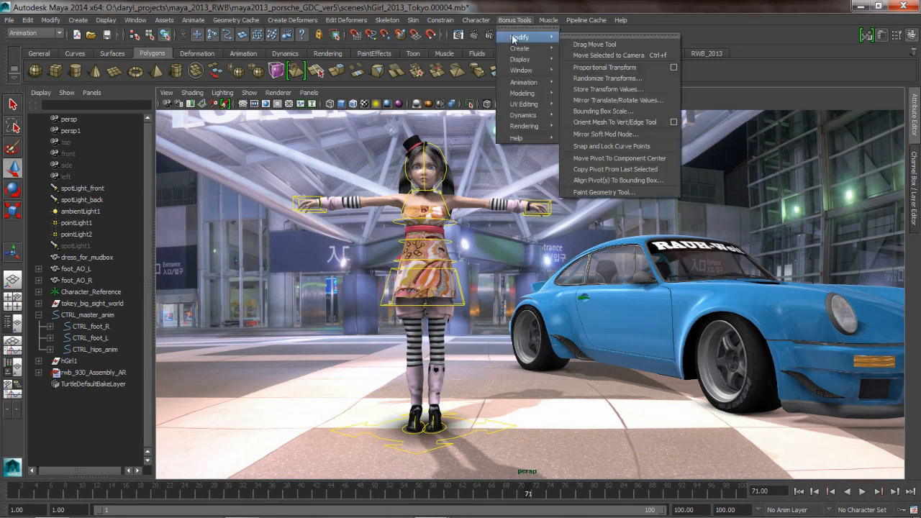
mouse_move(524, 128)
mouse_move(529, 94)
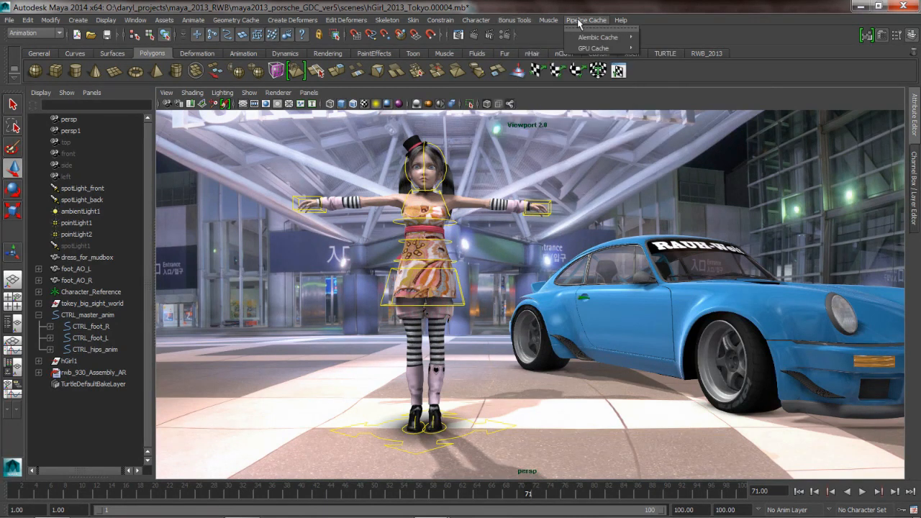
mouse_move(627, 23)
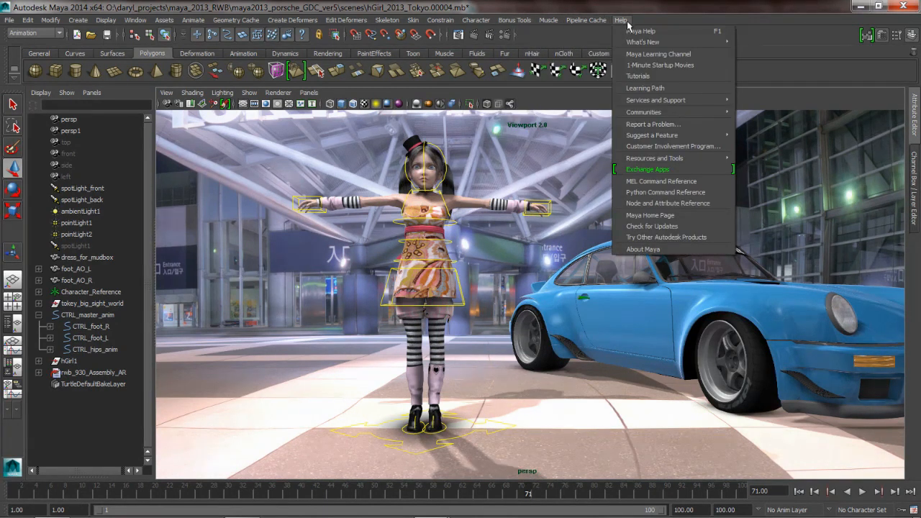
mouse_move(639, 137)
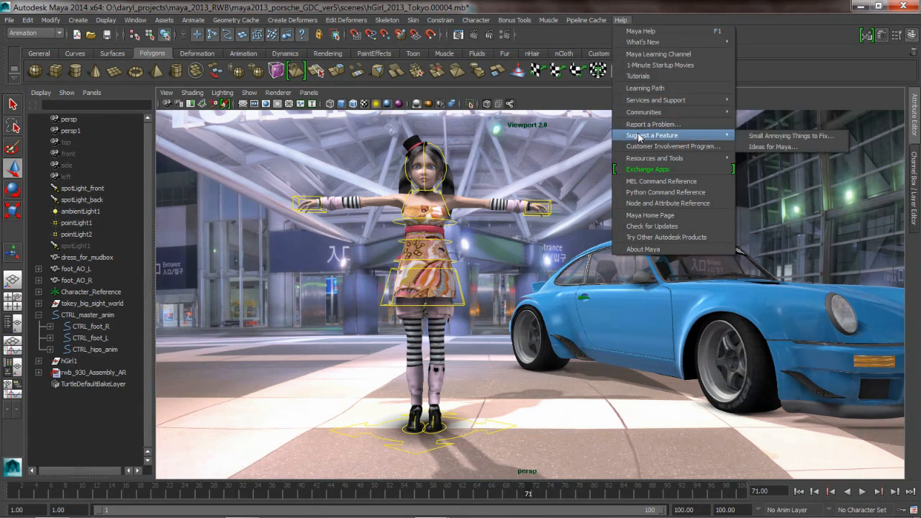
mouse_move(712, 158)
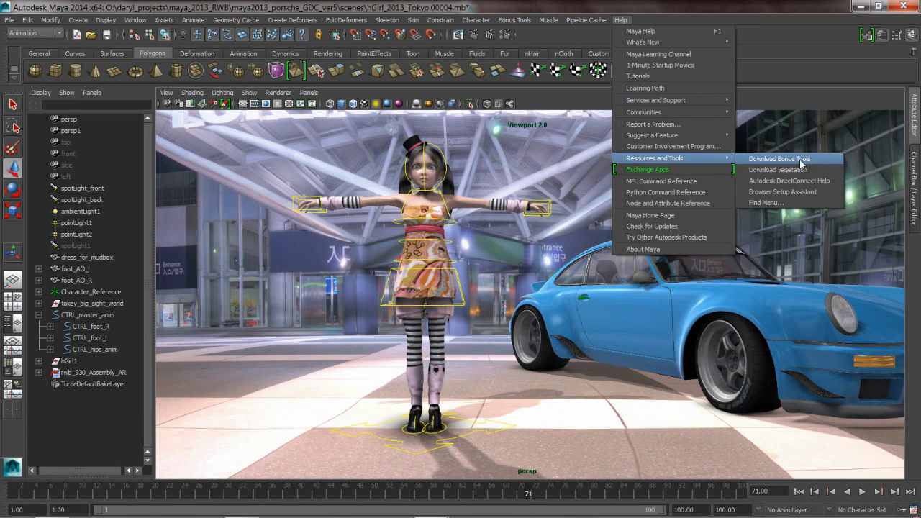
mouse_move(697, 134)
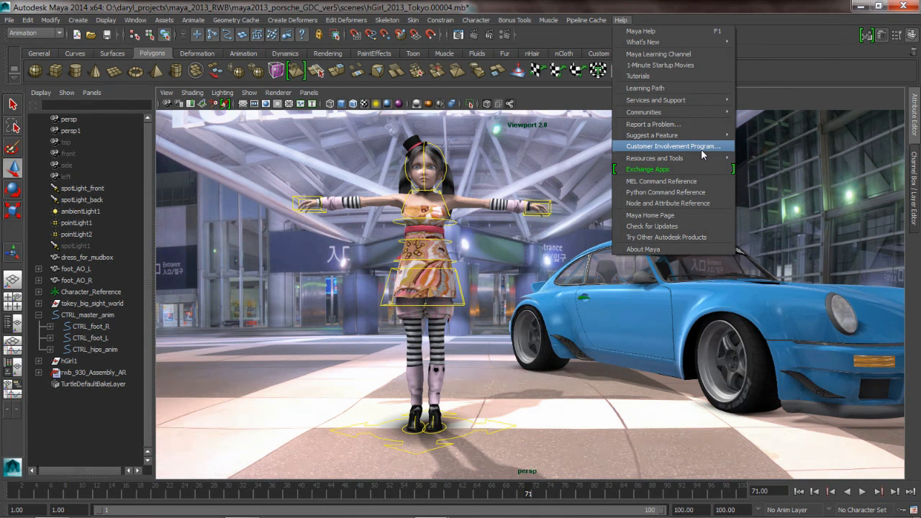
click(10, 19)
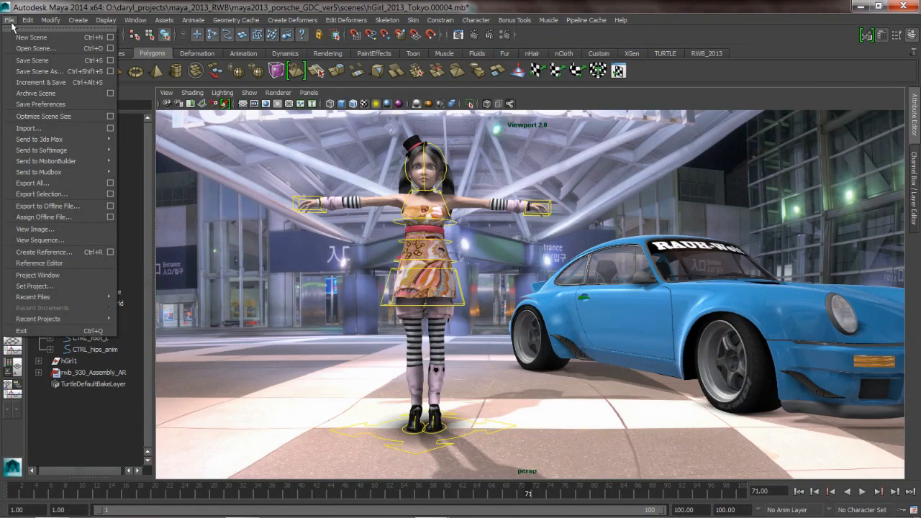
click(10, 19)
click(28, 19)
mouse_move(10, 20)
click(266, 135)
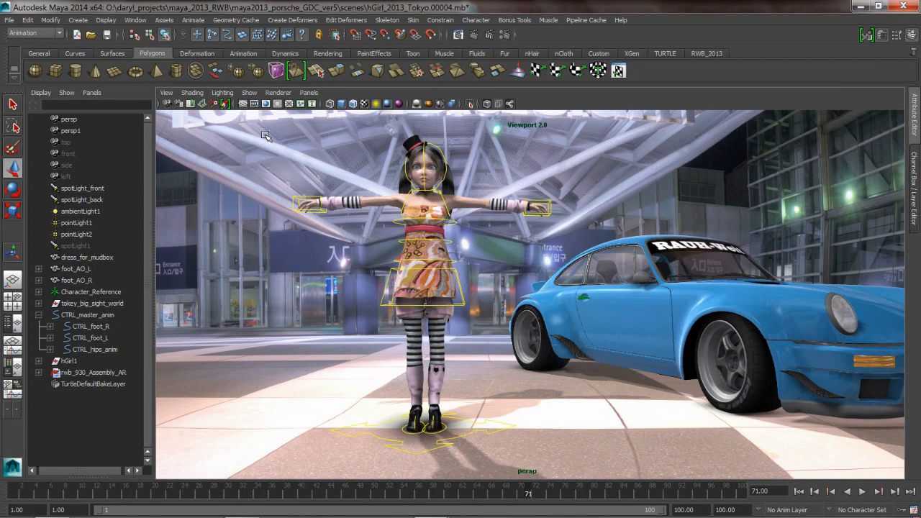
- Select the girl's master control curve CTRL_master_anim, activate the Rotate tool and adjust the size of its manipulator
alt+middle_drag(425, 300, 435, 310)
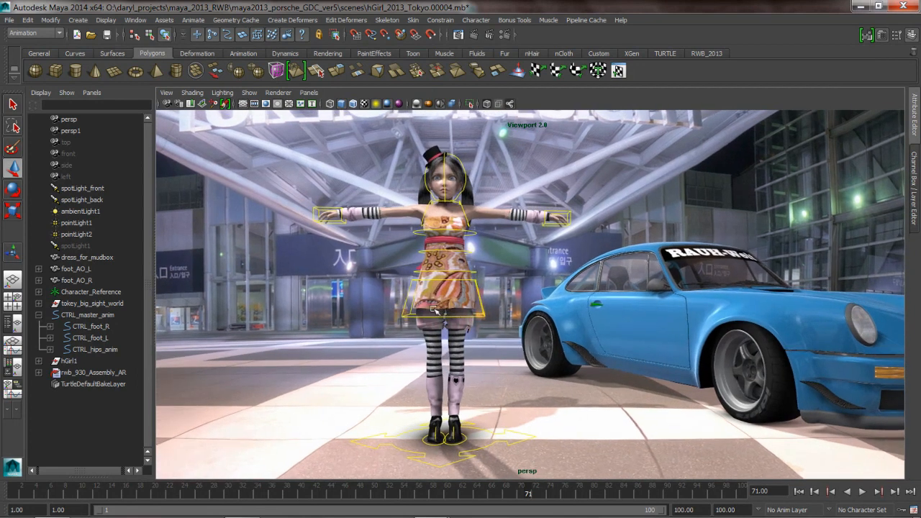
scroll(434, 309, down, 4)
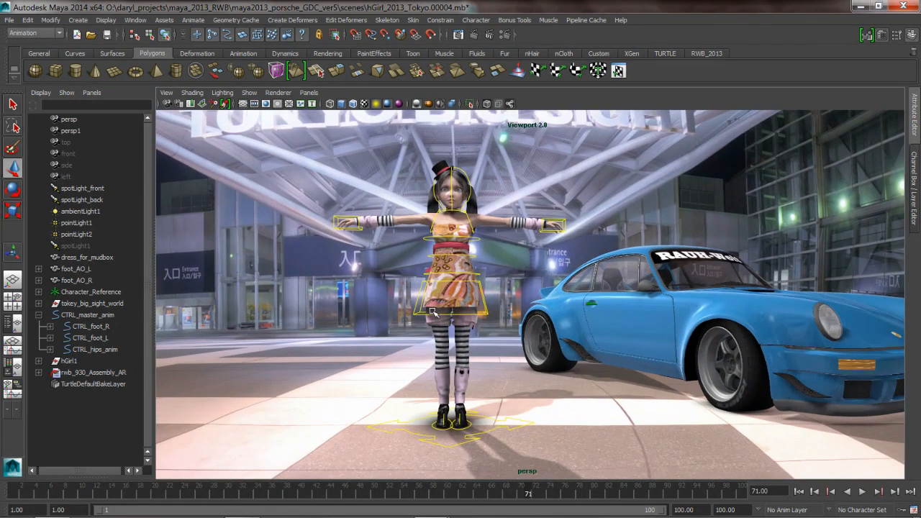
click(514, 424)
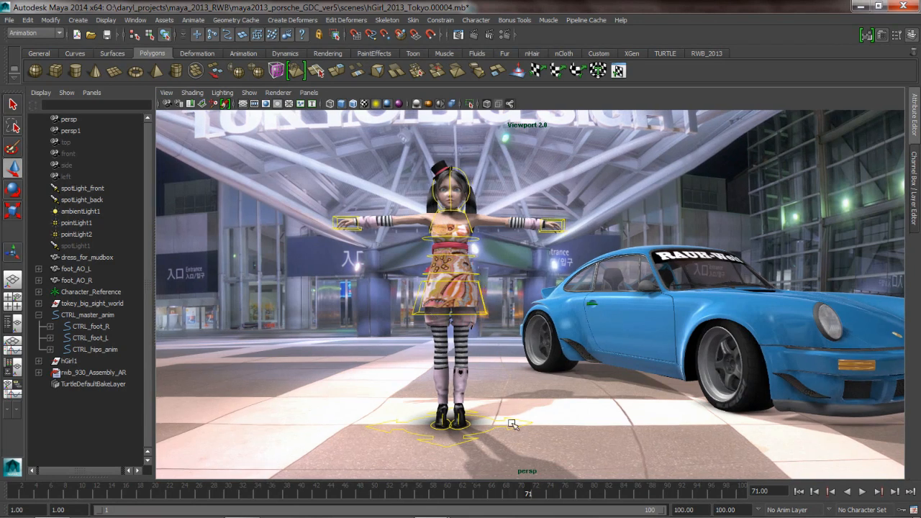
alt+drag(538, 411, 504, 369)
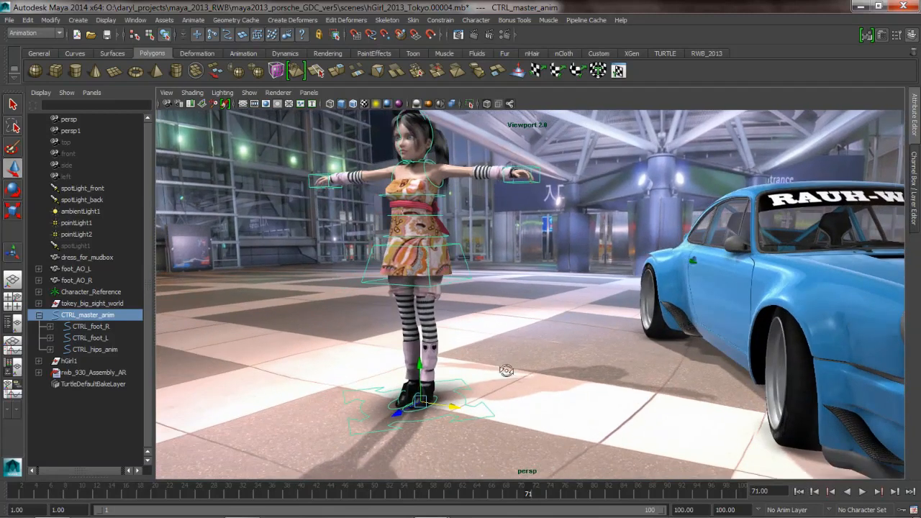
key(plus)
key(plus)
key(e)
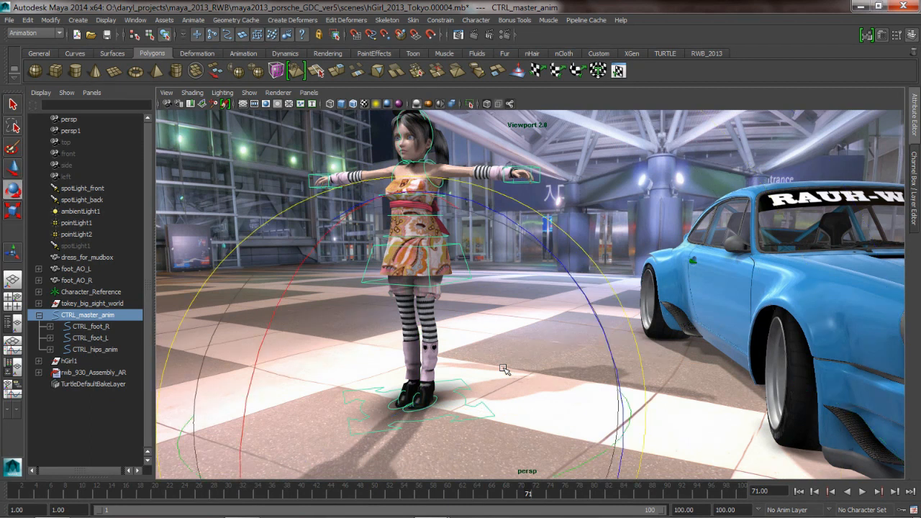
key(minus)
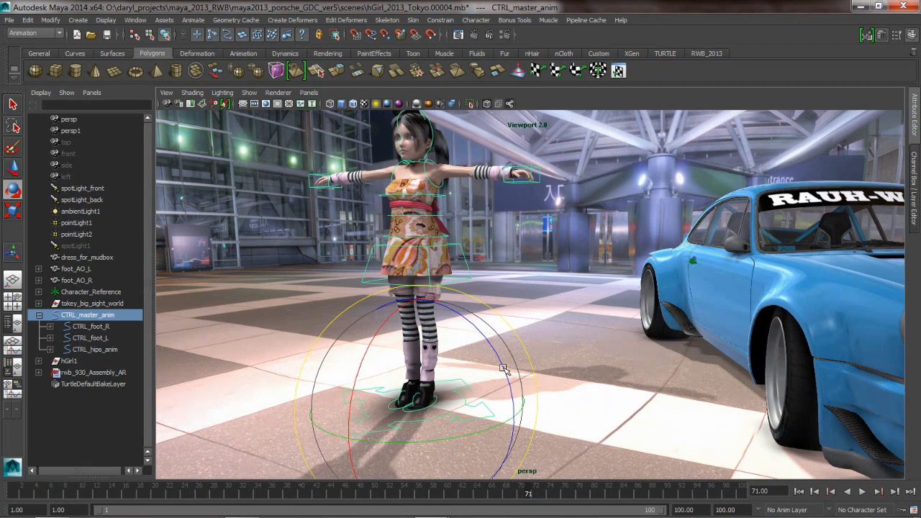
- Activate the Move tool and shift the girl's master control across the plaza floor
key(w)
alt+drag(475, 372, 482, 370)
alt+middle_drag(486, 366, 476, 368)
drag(477, 405, 422, 407)
alt+right_drag(495, 404, 451, 405)
middle_drag(521, 404, 552, 418)
- Reposition the girl with axis-constrained moves of her master control, finishing with a small shift along X away from the car
alt+drag(491, 413, 472, 410)
shift+middle_drag(483, 404, 481, 385)
alt+drag(480, 385, 352, 413)
shift+middle_drag(323, 428, 446, 405)
alt+drag(446, 405, 454, 407)
mouse_move(406, 418)
shift+middle_down()
mouse_move(562, 415)
mouse_move(316, 418)
mouse_move(465, 425)
mouse_move(398, 420)
shift+middle_up()
alt+drag(397, 420, 411, 403)
mouse_move(473, 308)
shift+middle_down()
mouse_move(470, 328)
mouse_move(471, 317)
shift+middle_up()
alt+drag(437, 334, 455, 333)
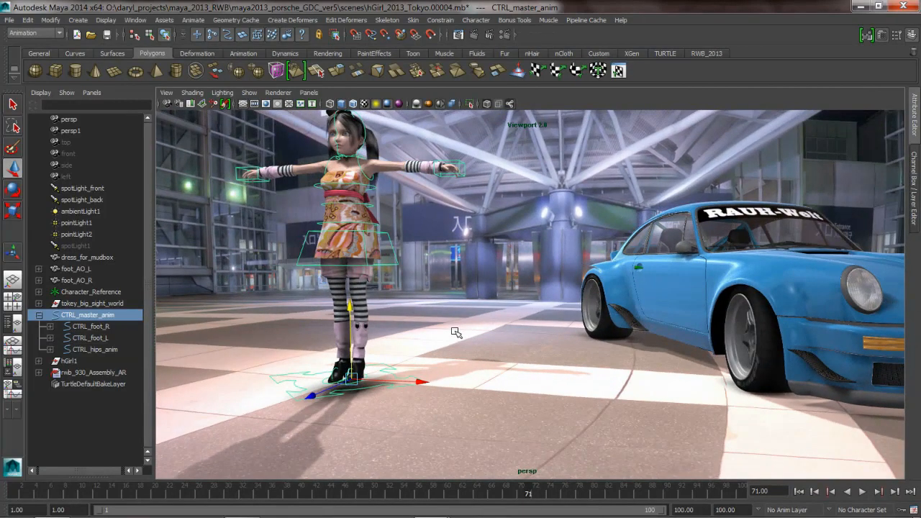
mouse_move(436, 387)
mouse_down()
mouse_move(508, 402)
mouse_move(423, 393)
mouse_up()
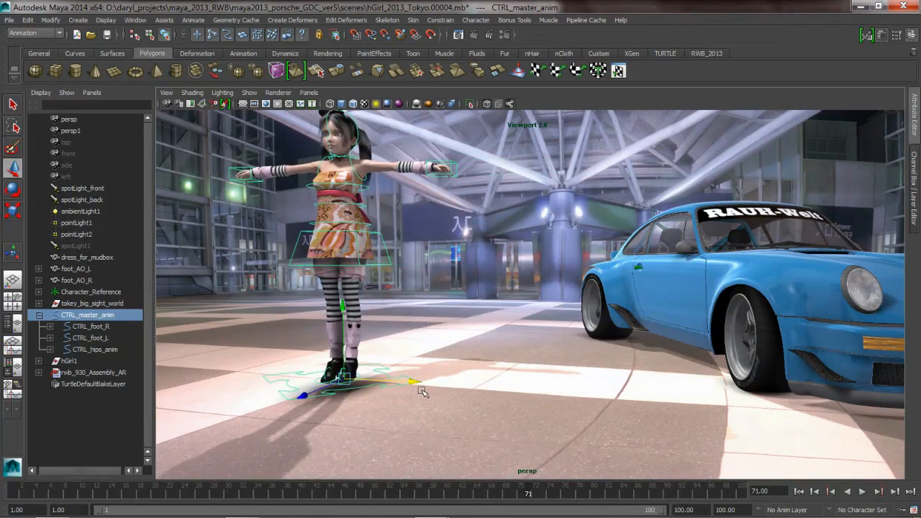
- Rotate the girl's master control about its vertical axis, and check the Rotate Tool's settings
key(e)
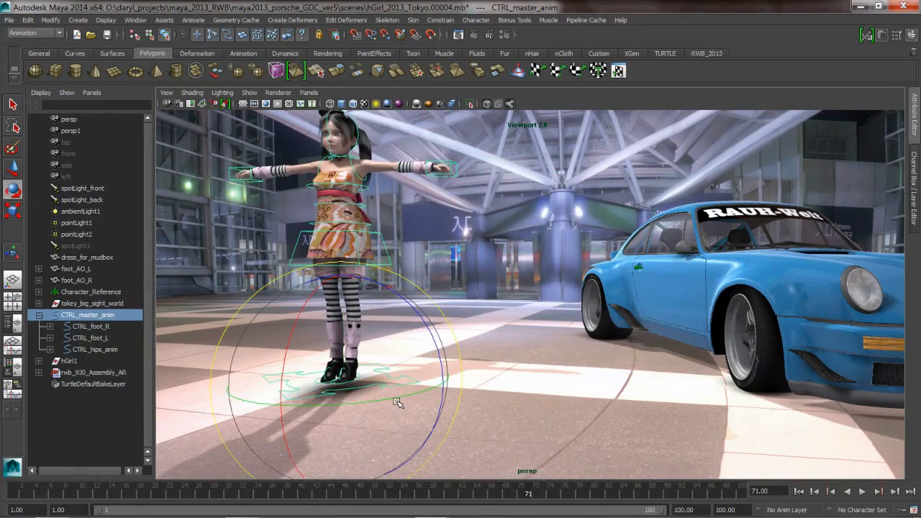
mouse_move(408, 403)
mouse_down()
mouse_move(353, 403)
mouse_move(423, 409)
mouse_move(410, 402)
mouse_up()
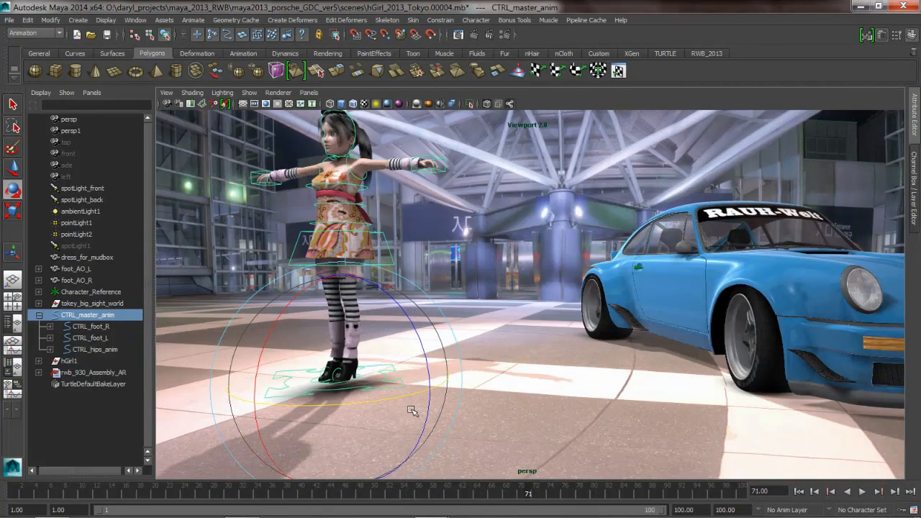
double_click(20, 196)
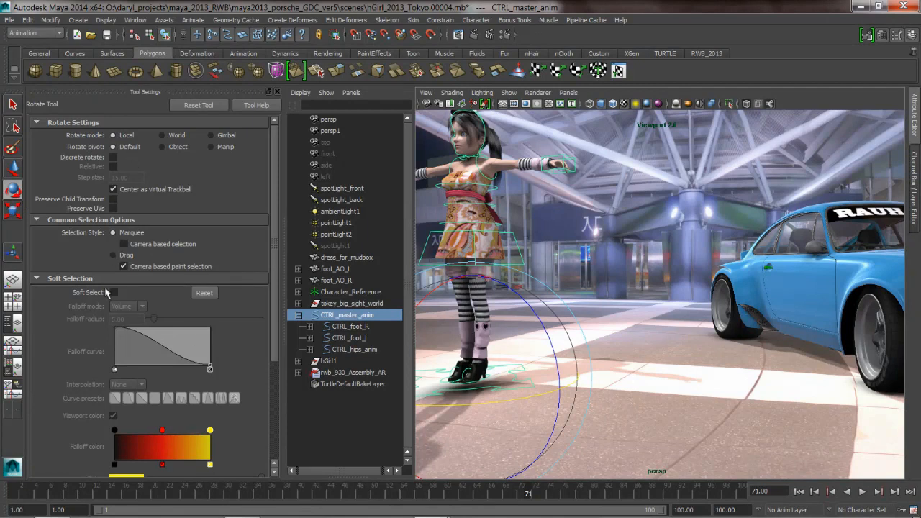
click(278, 91)
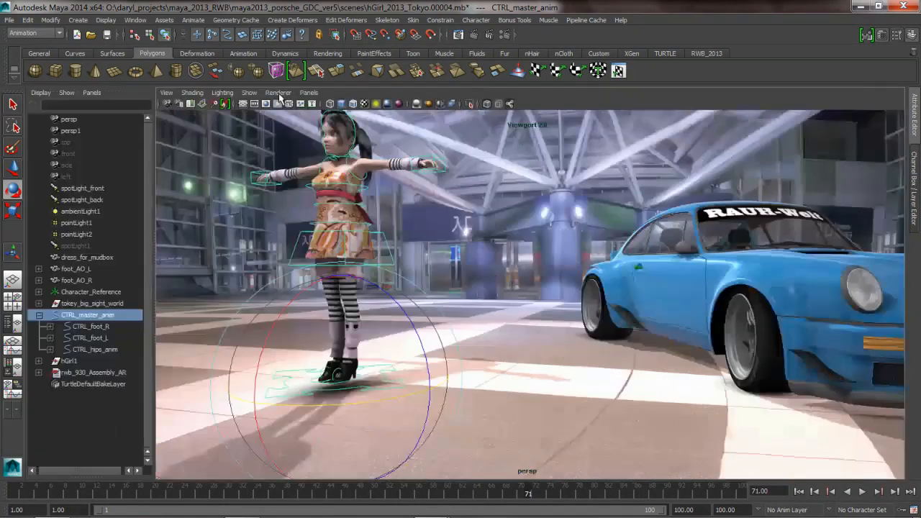
- Cycle through the Select, Move, Rotate and Scale tools on the girl's master control, ending on Scale
alt+drag(393, 262, 534, 269)
click(533, 269)
alt+drag(465, 288, 483, 320)
drag(496, 386, 508, 406)
key(w)
key(q)
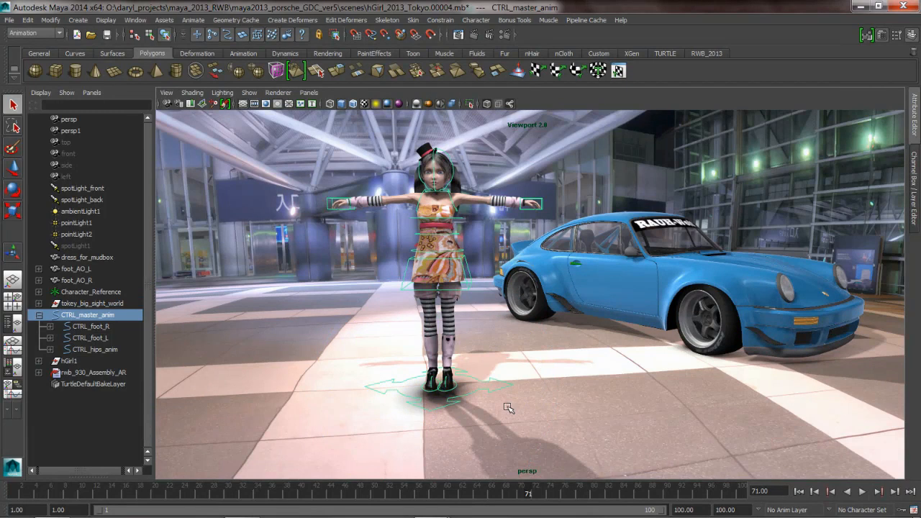
key(w)
key(e)
key(r)
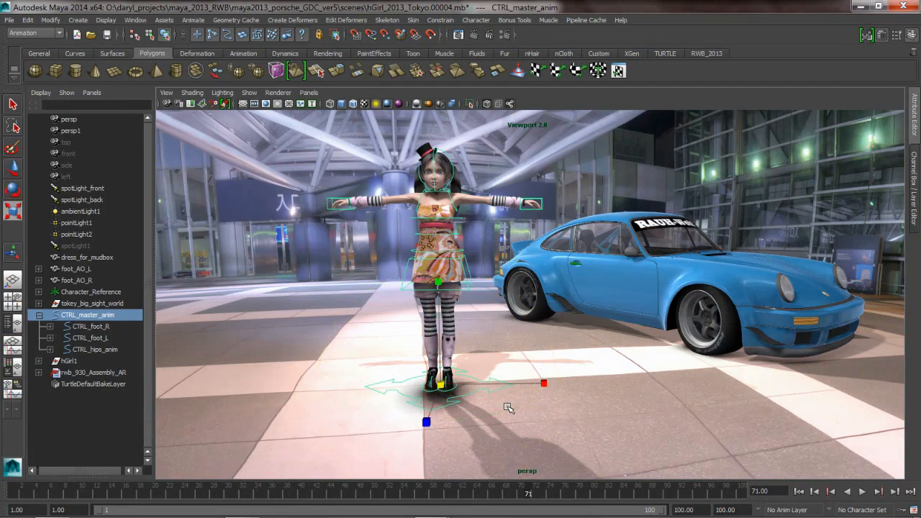
- Display the Move tool's quick axis and snapping options for the master control without changing them, and switch to the Rotate tool
alt+middle_drag(504, 376, 446, 360)
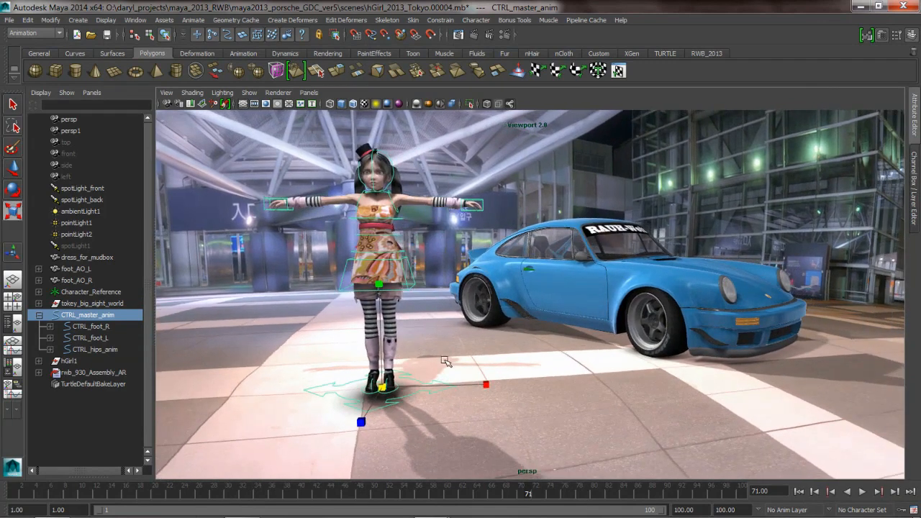
key(w)
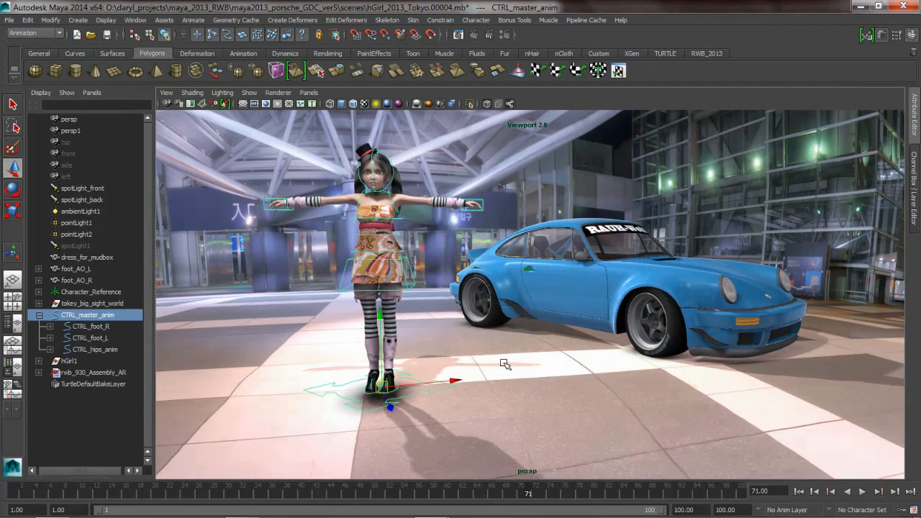
click(501, 360)
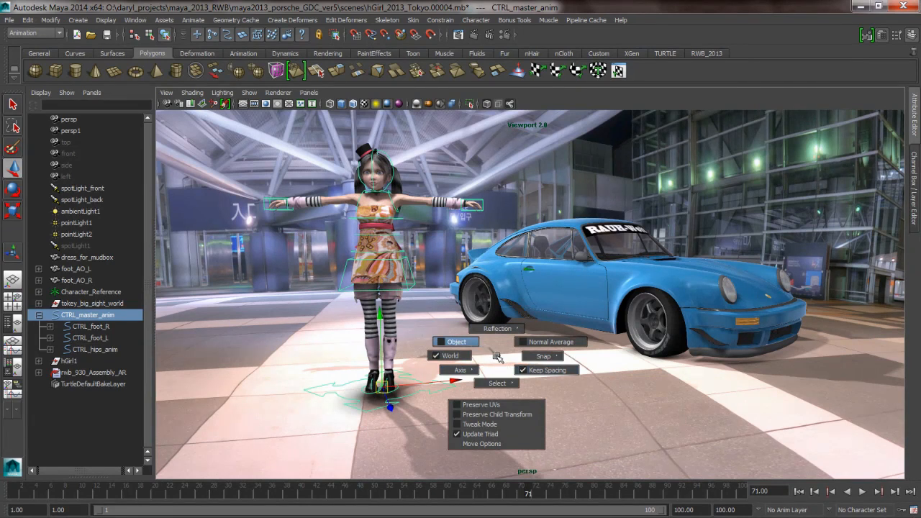
key(e)
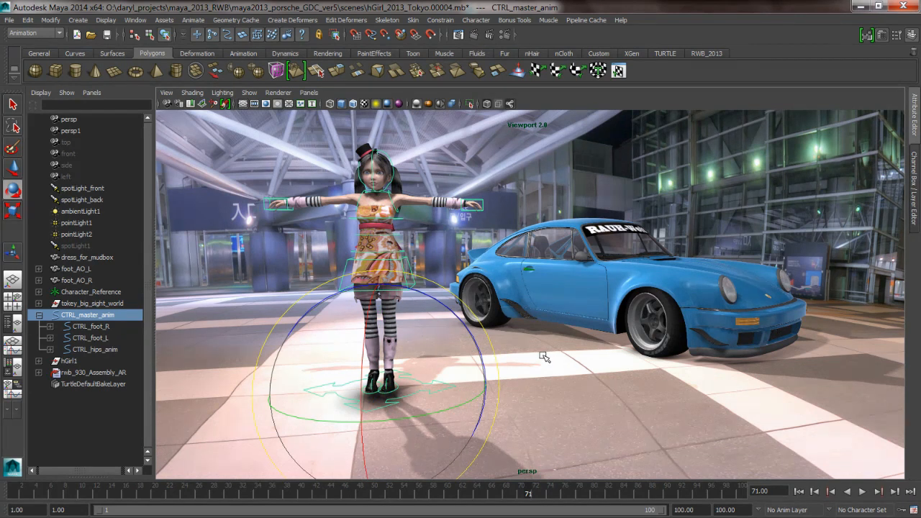
- Set Translate X, Y and Z of the girl's master control to 0 together in the Channel Box
drag(521, 348, 508, 366)
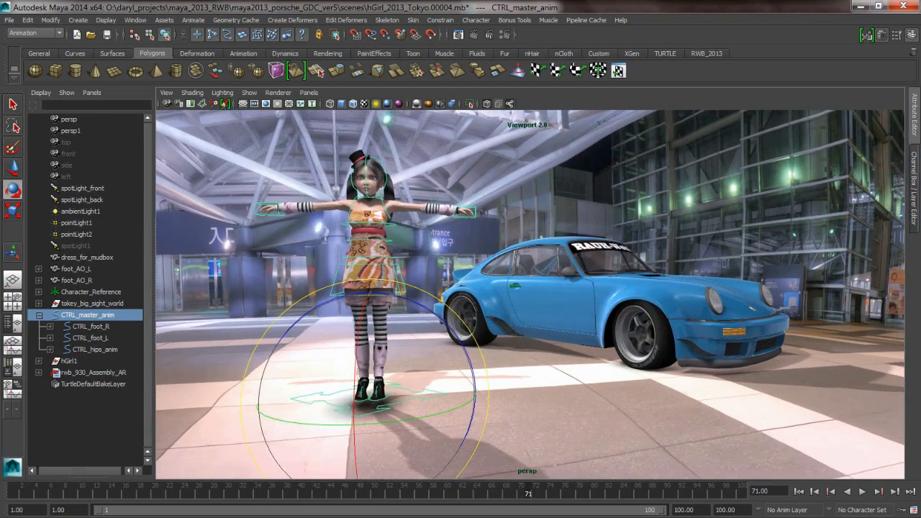
click(914, 189)
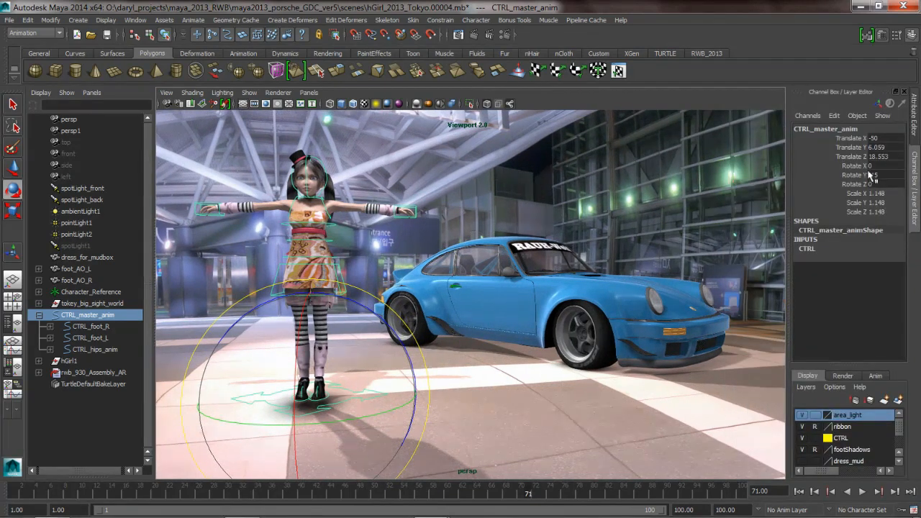
drag(885, 137, 887, 158)
text(0)
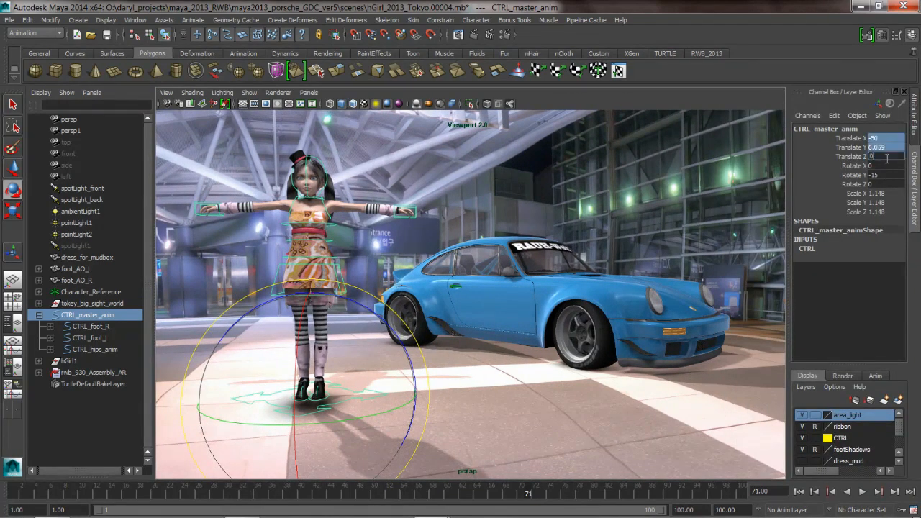
key(Return)
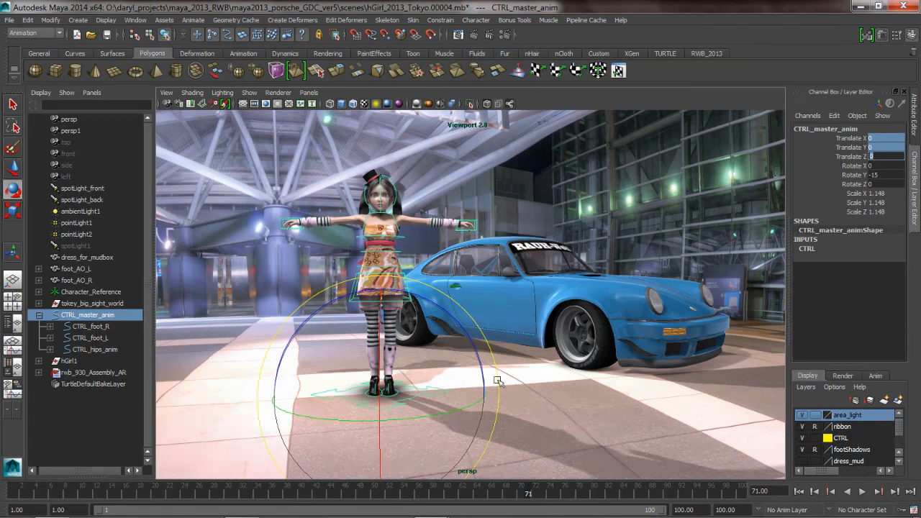
click(543, 400)
click(418, 396)
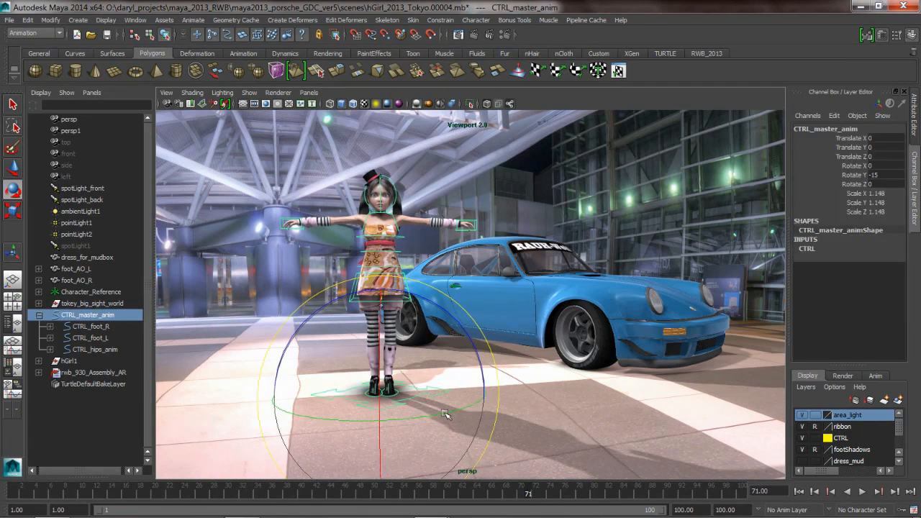
- Scrub the master control's channel values interactively, Translate Y to about 13.4 and Rotate Y to about -37.4
click(849, 148)
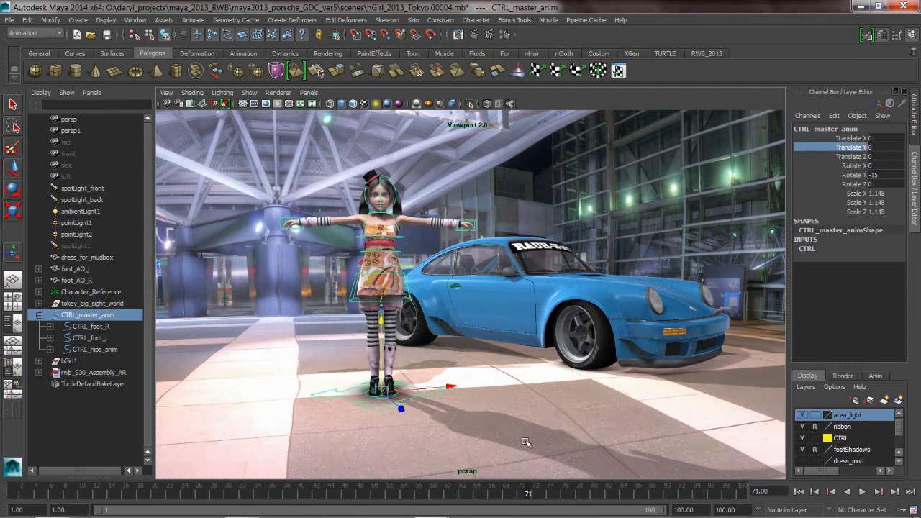
middle_drag(511, 430, 620, 406)
click(854, 175)
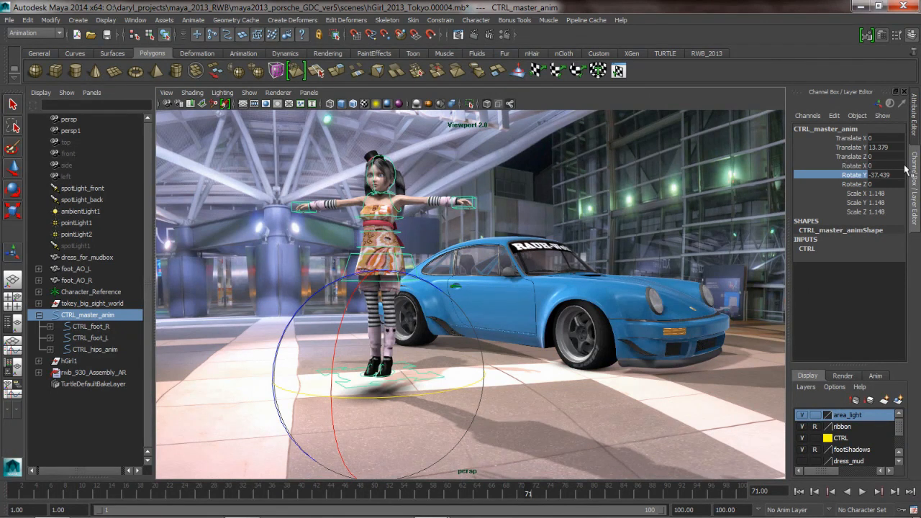
click(855, 185)
- Zero the master control's channels from Translate X through Rotate Y in one entry
drag(882, 138, 888, 177)
text(0)
key(Return)
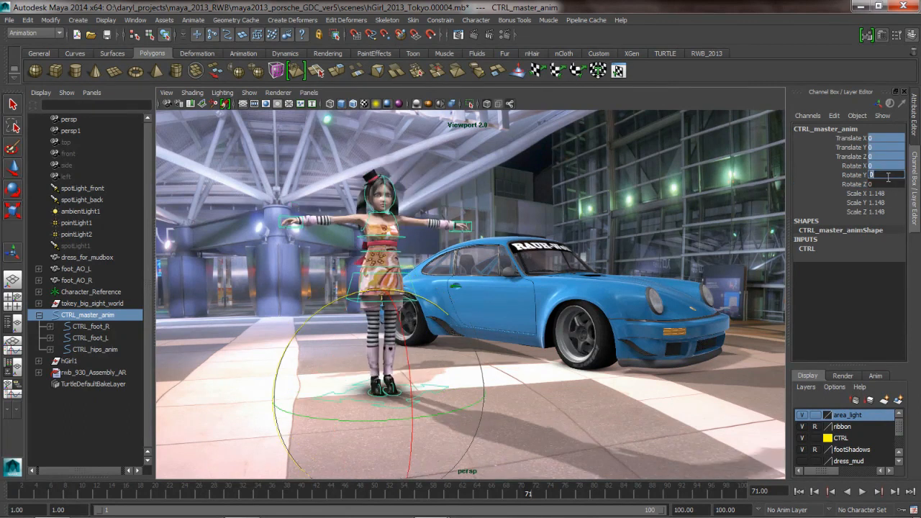
- Show the master control's transform attributes in the Attribute Editor and scrub its X translation to about 32.44
alt+drag(532, 432, 548, 415)
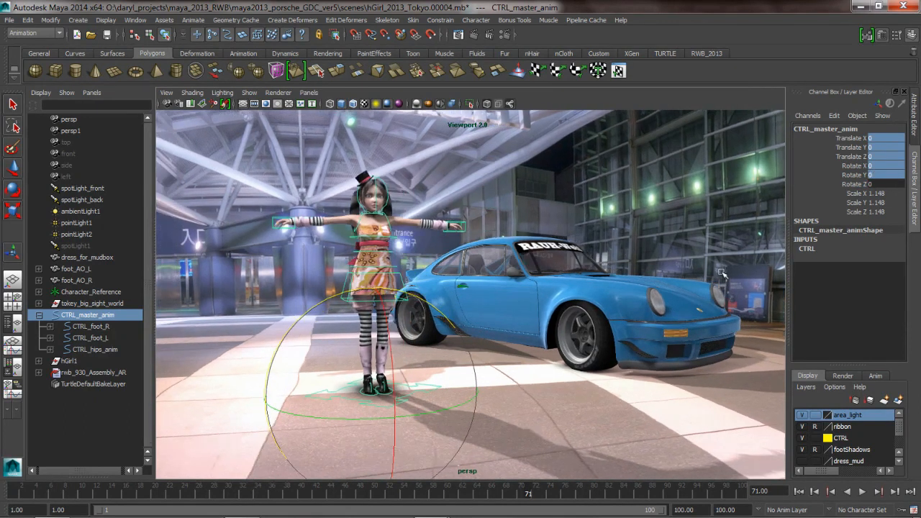
click(916, 122)
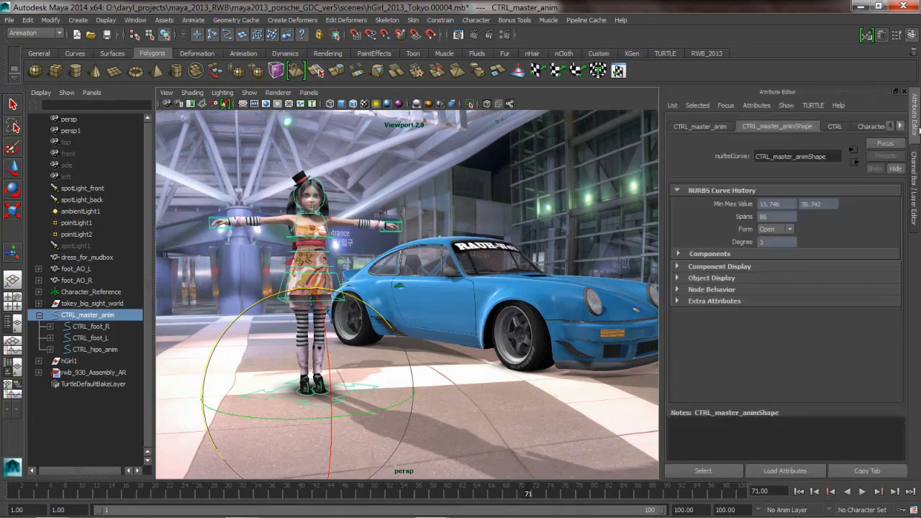
click(703, 128)
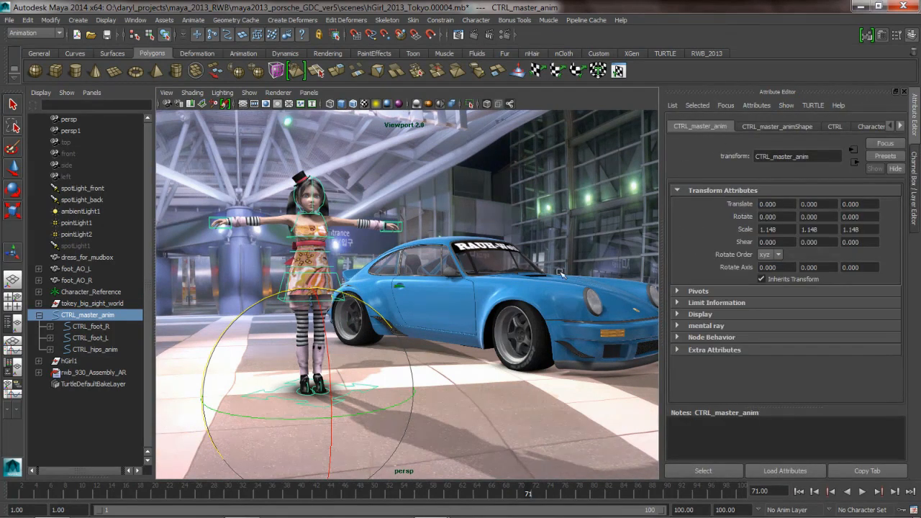
click(771, 205)
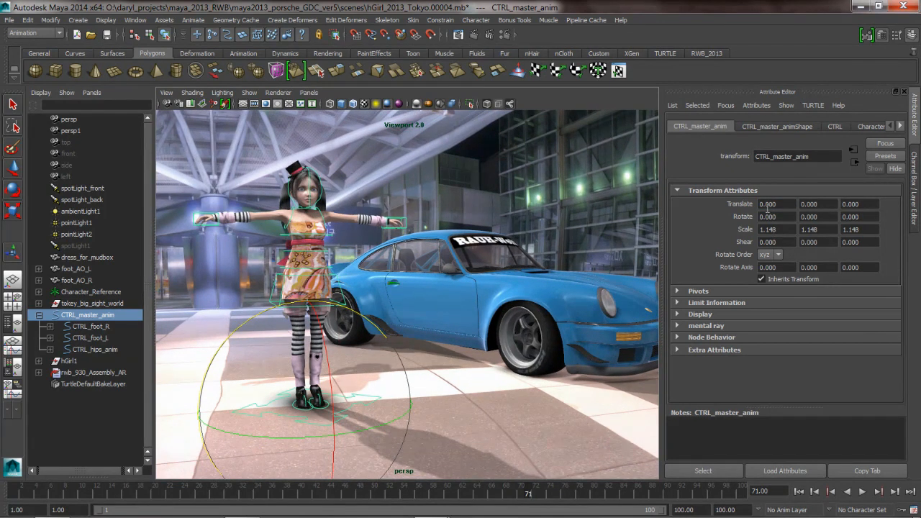
mouse_move(768, 208)
ctrl+mouse_down()
mouse_move(785, 210)
mouse_move(746, 210)
mouse_move(772, 216)
mouse_move(754, 218)
mouse_move(794, 213)
mouse_move(762, 210)
mouse_move(792, 209)
mouse_move(772, 208)
ctrl+mouse_up()
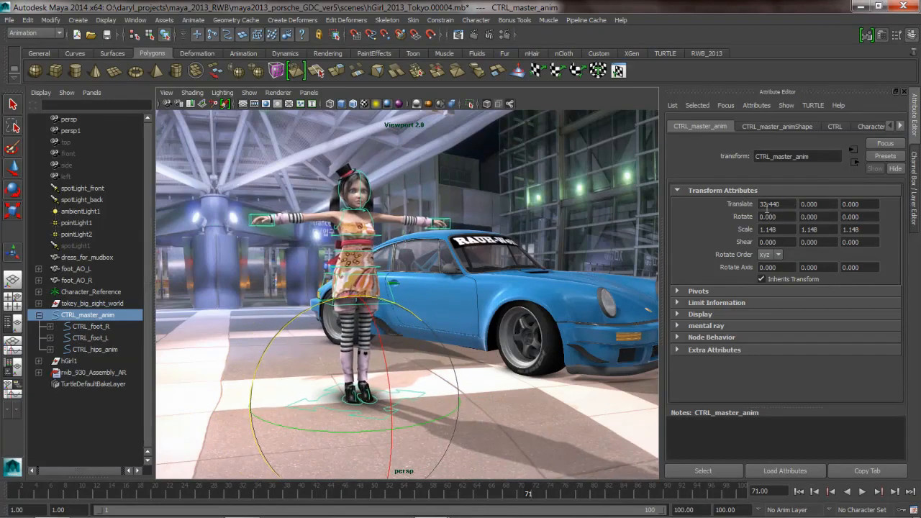
- Select the control around the girl's left hand, CTRL_hand_L, and activate the Move tool
alt+drag(436, 236, 417, 239)
alt+right_drag(417, 239, 542, 242)
alt+drag(543, 243, 511, 245)
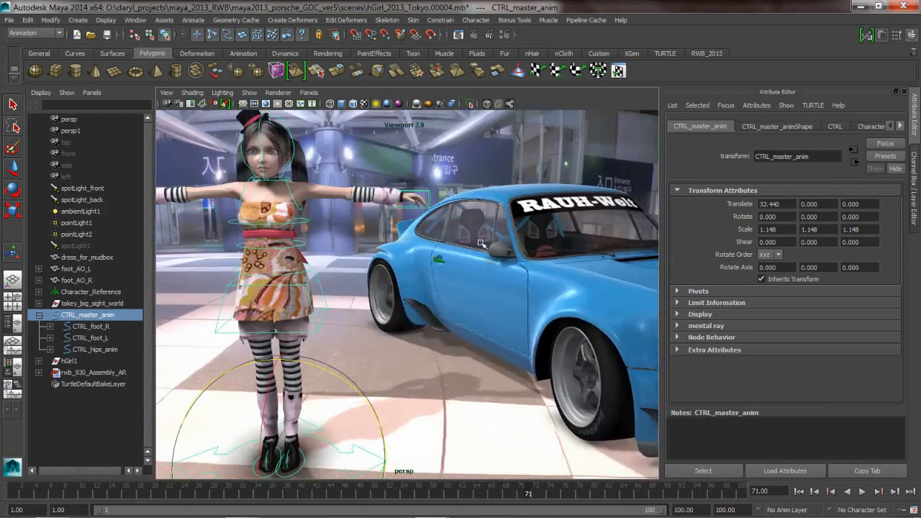
click(432, 201)
key(e)
alt+drag(454, 205, 554, 254)
key(w)
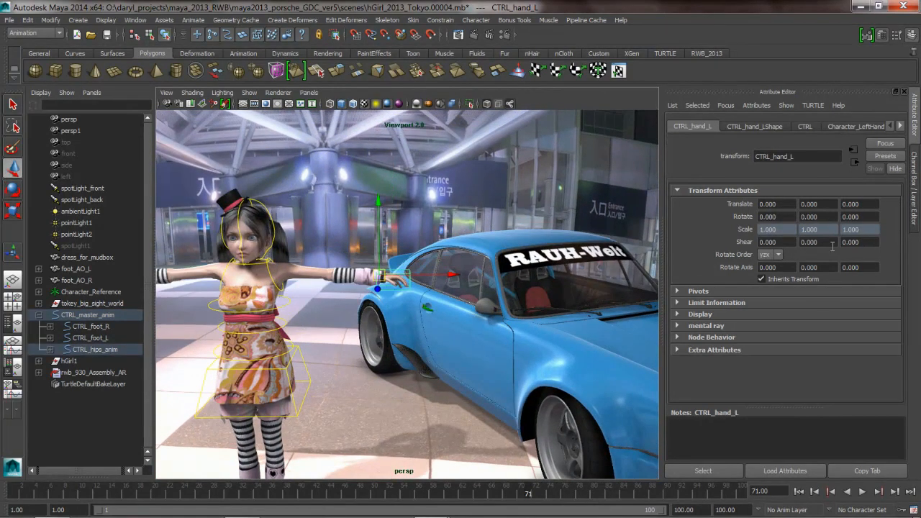
- Drive the left hand control's Y translation with the expression =rand(1,0), and play the animation briefly to test it
click(816, 208)
double_click(816, 207)
text(=rand(1,0)
key(Return)
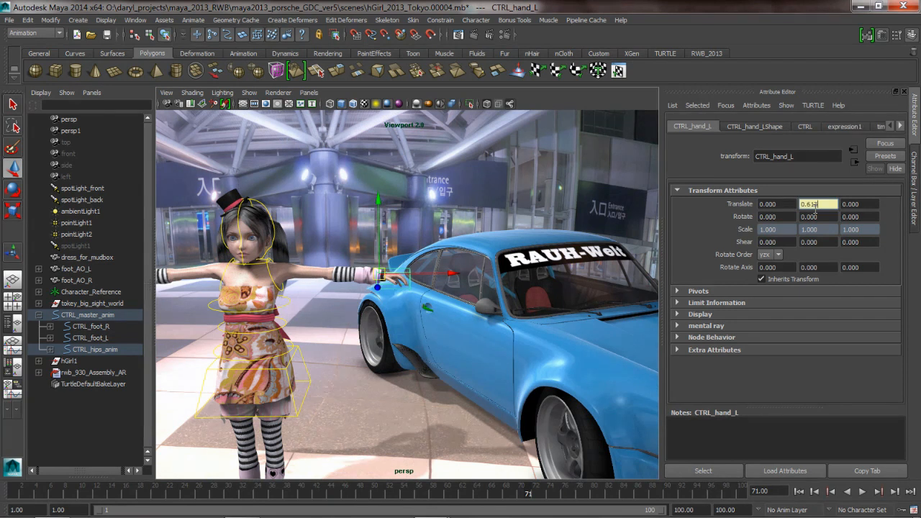
click(863, 492)
click(863, 492)
- Delete the expression on the left hand control's Y translation and set the value to 0
right_click(818, 207)
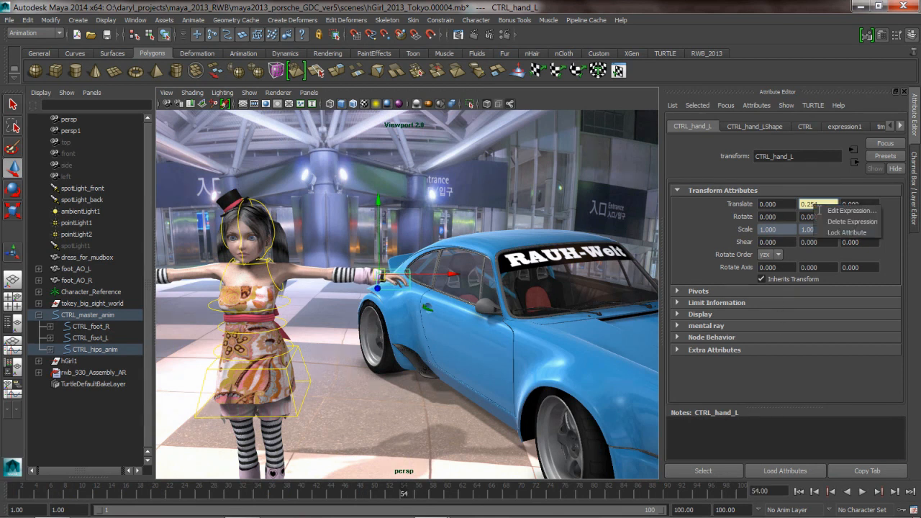
click(851, 221)
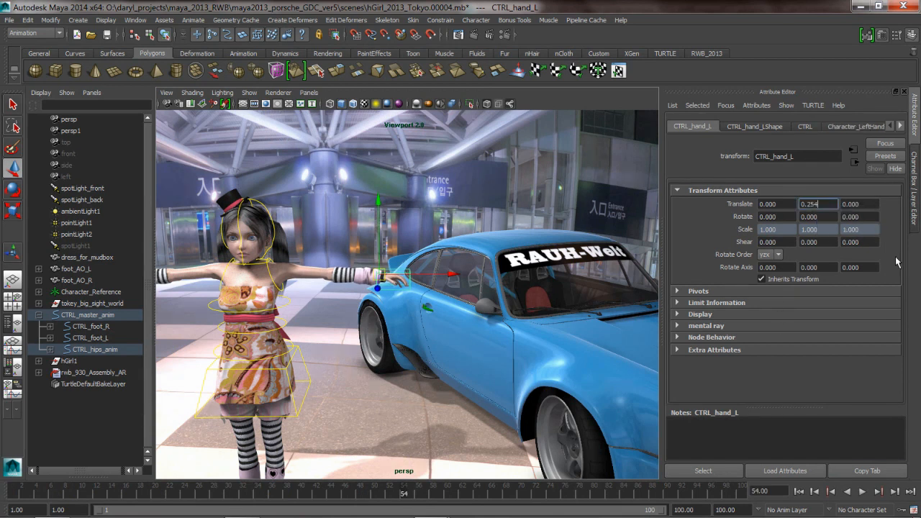
double_click(813, 204)
text(0)
key(Return)
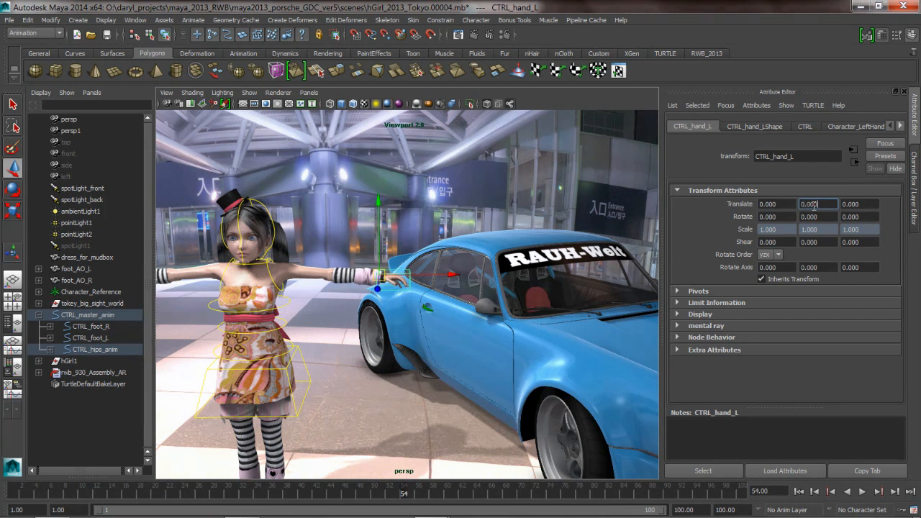
- Display the left hand control's channels in the Channel Box, and clear the selection
alt+drag(431, 289, 478, 268)
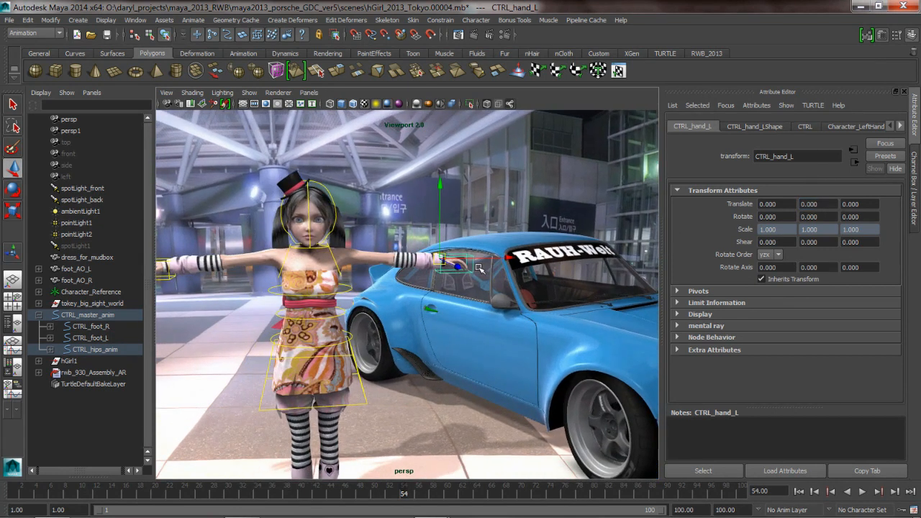
click(914, 160)
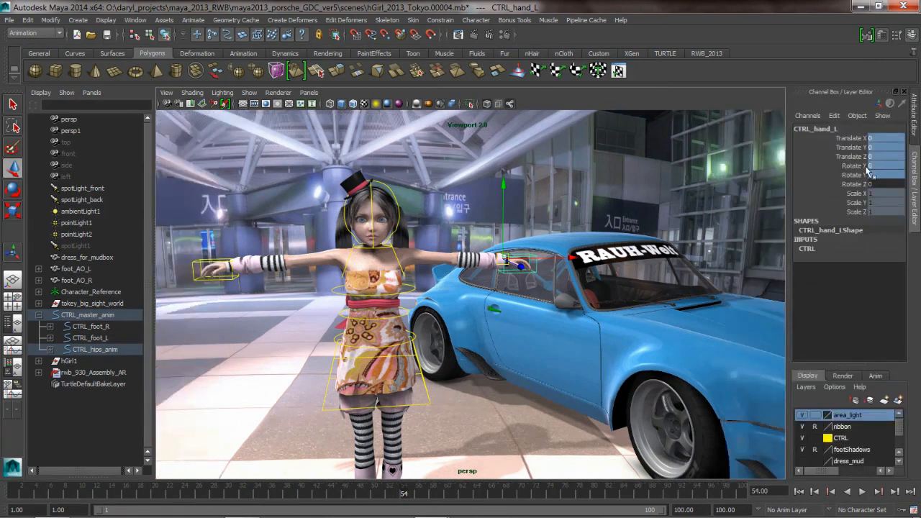
click(437, 200)
alt+middle_drag(455, 239, 484, 230)
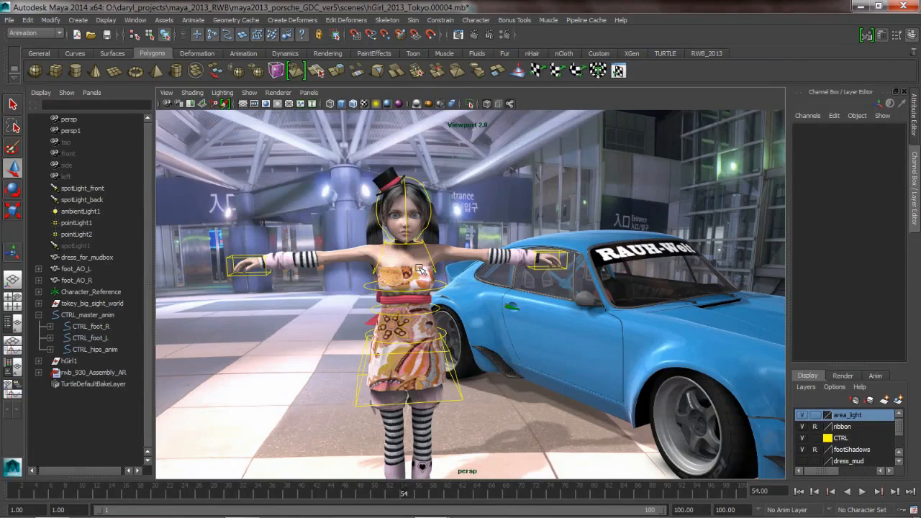
mouse_move(497, 321)
alt+mouse_down()
mouse_move(506, 300)
mouse_move(545, 307)
mouse_move(488, 308)
alt+mouse_up()
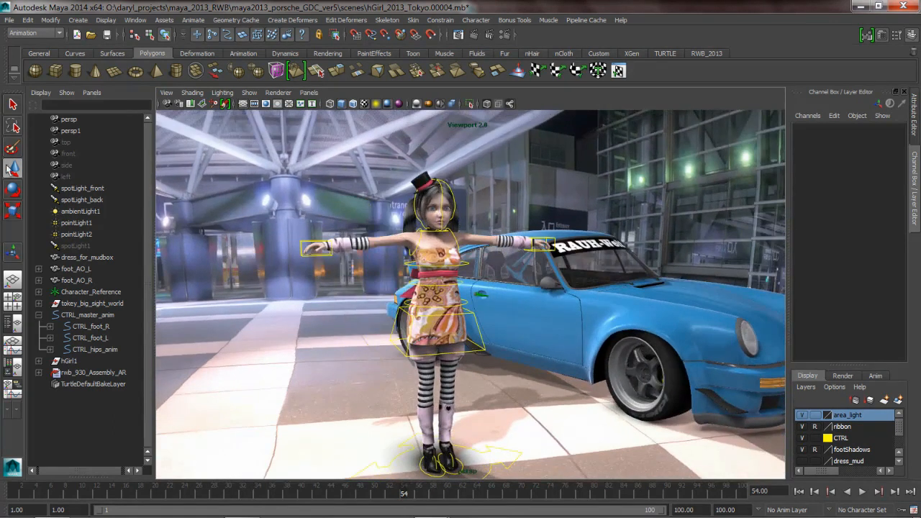
- Walk the selection through the scene's top-level nodes, from the persp camera past the lights to hGirl1
click(70, 121)
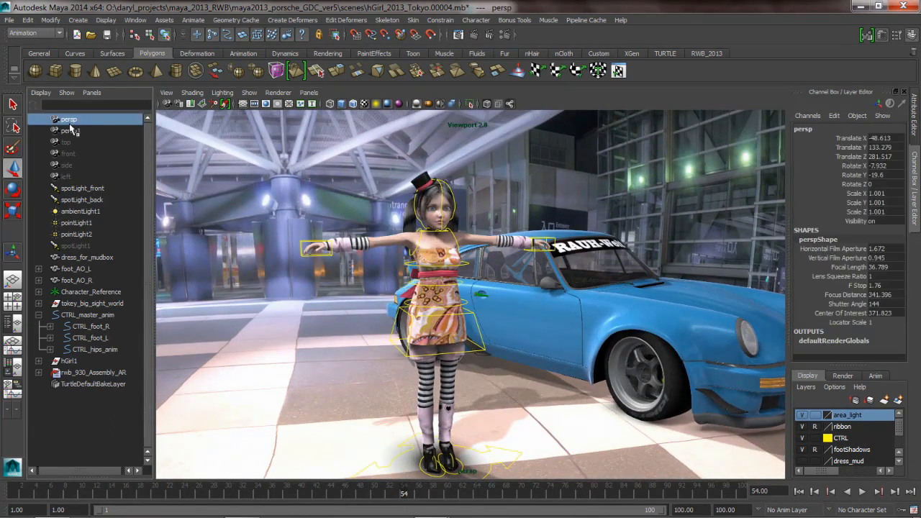
click(89, 190)
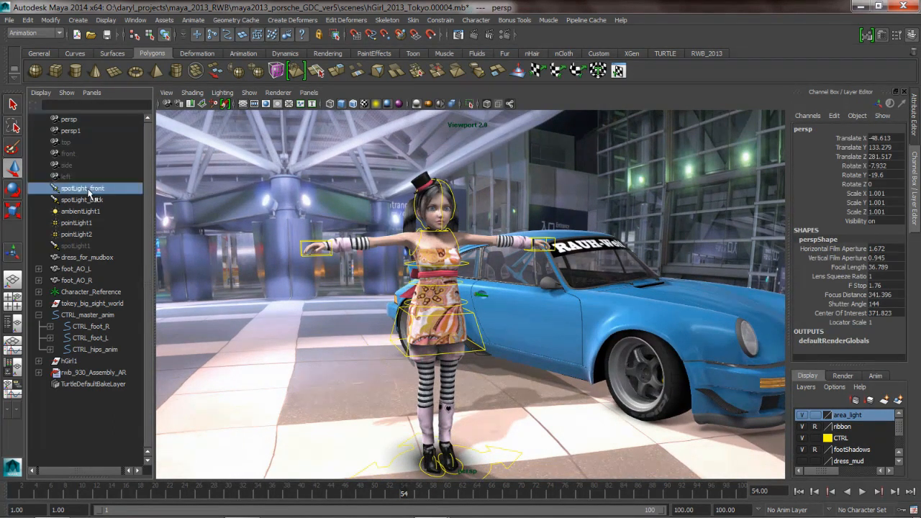
key(Down)
key(Down)
key(Down)
key(Down)
key(Down)
key(Down)
key(Down)
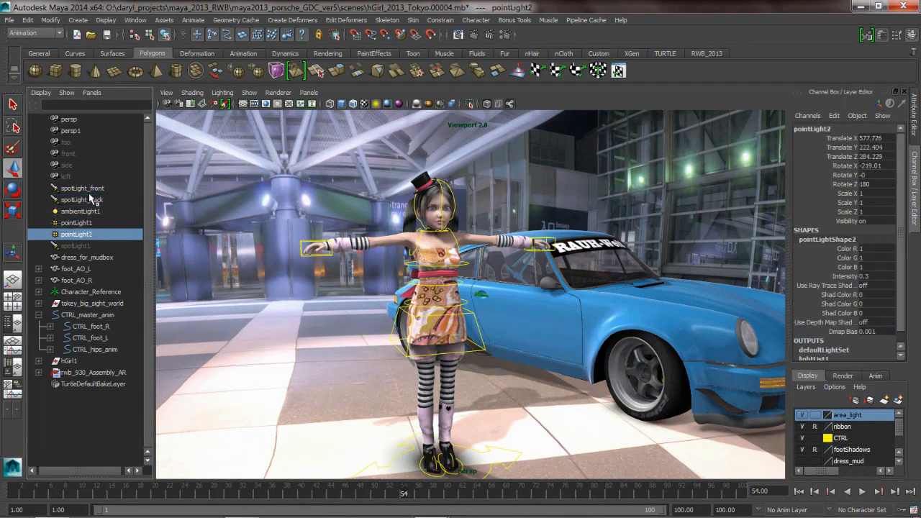
key(Down)
key(Down)
key(Down)
key(Down)
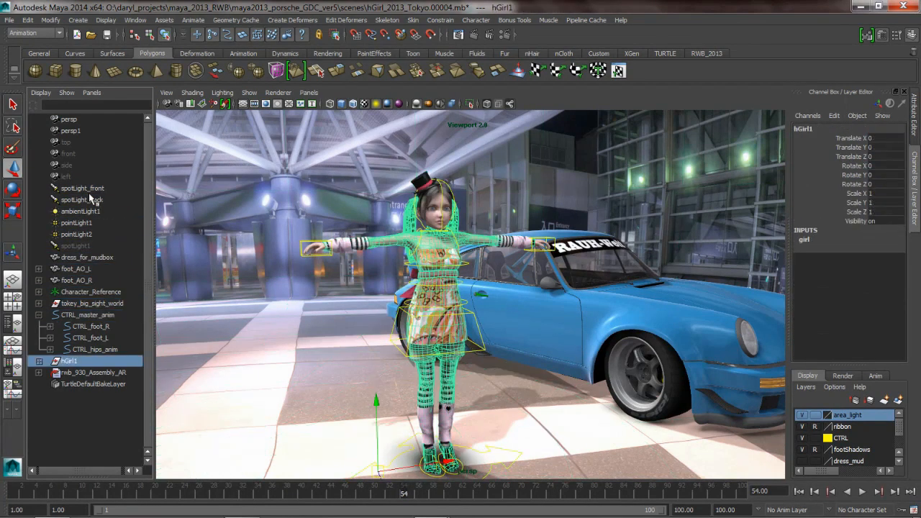
- Return the selection to CTRL_master_anim, descend to its children and cycle through them, ending on CTRL_foot_R
key(Up)
key(Up)
key(Down)
key(Down)
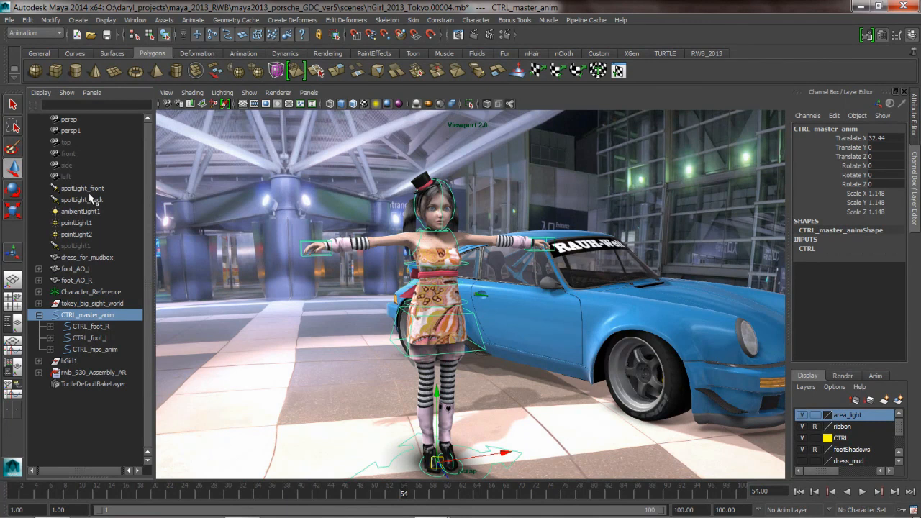
key(Down)
key(Right)
key(Right)
key(Right)
key(Right)
key(Right)
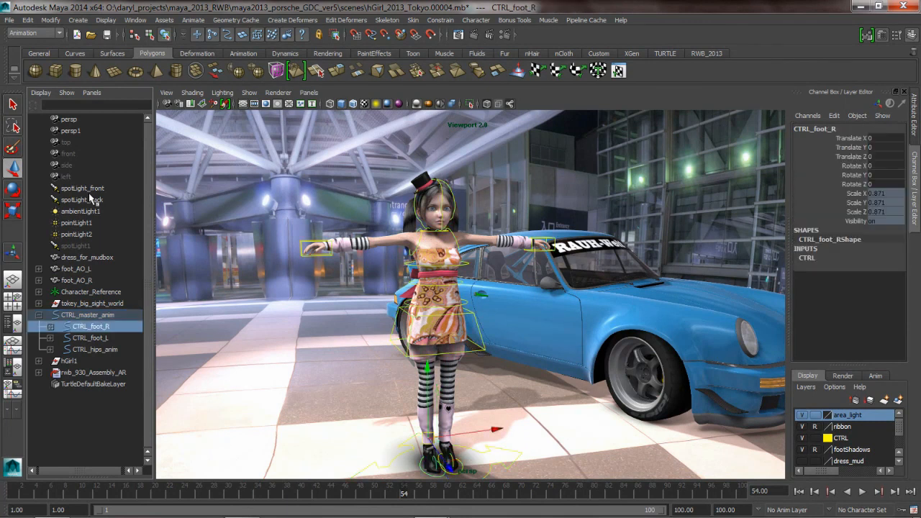
key(Right)
key(Right)
key(Right)
key(Right)
key(Right)
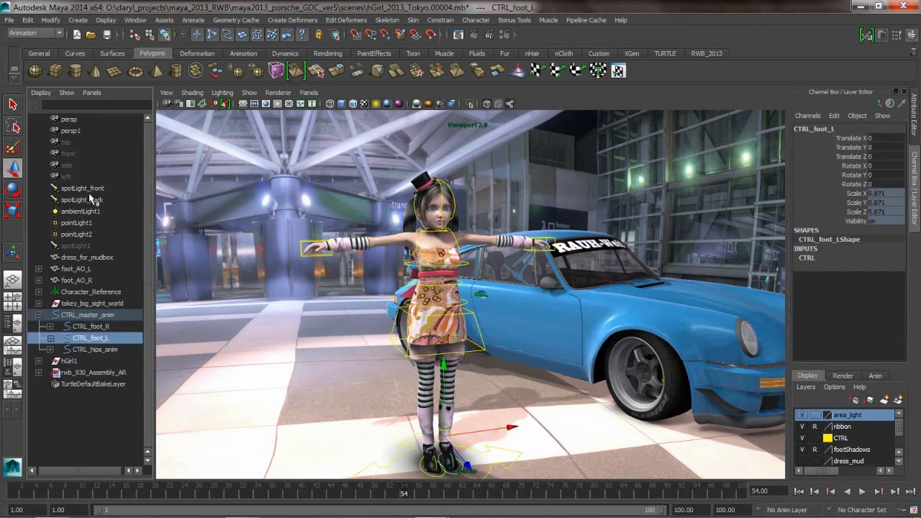
key(Right)
key(Right)
key(Right)
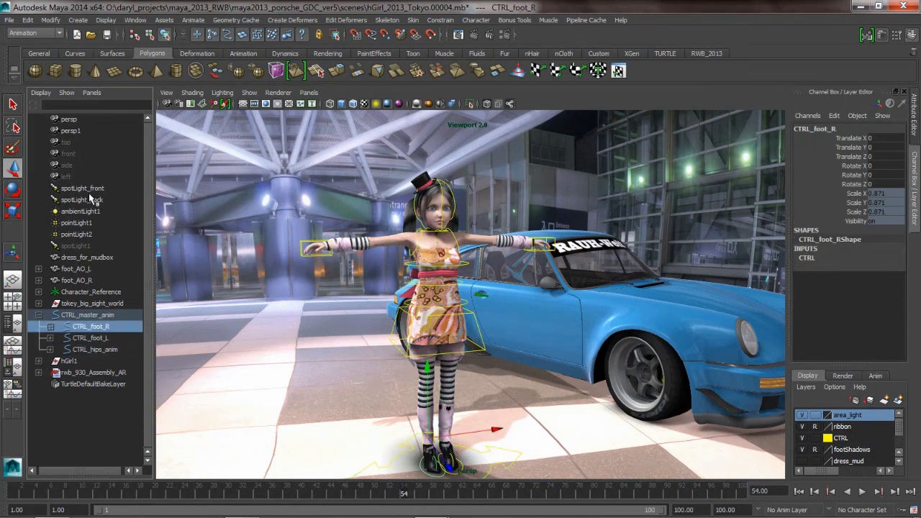
- Go up to the parent CTRL_master_anim and cycle forward through its sibling nodes past persp, and back among the lights
key(Up)
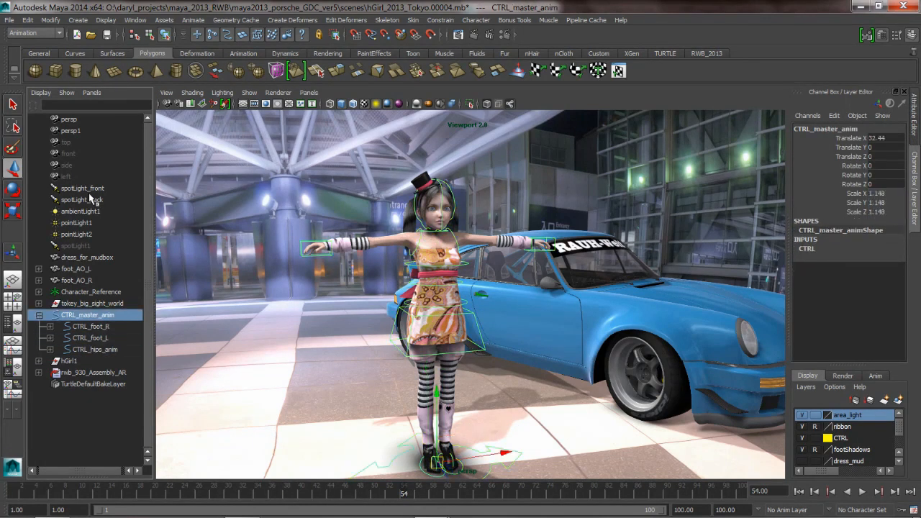
key(Right)
key(Right)
key(Right)
key(Right)
key(Right)
key(Right)
key(Right)
key(Right)
key(Right)
key(Right)
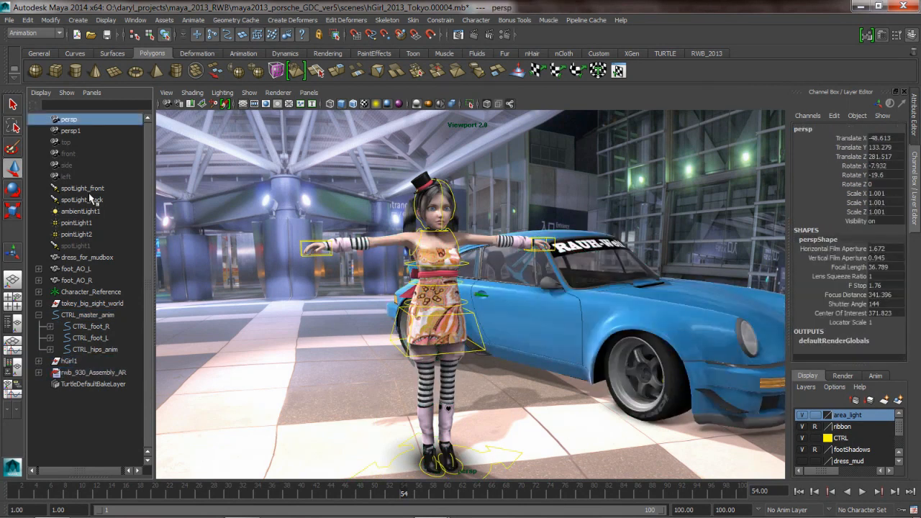
key(Right)
key(Right)
key(Right)
key(Right)
key(Right)
key(Right)
key(Right)
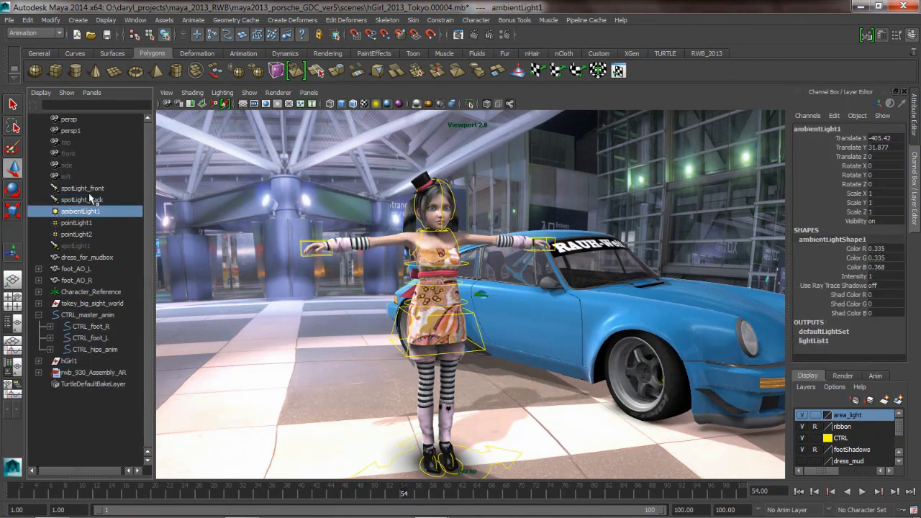
key(Left)
key(Left)
key(Left)
key(Left)
key(Left)
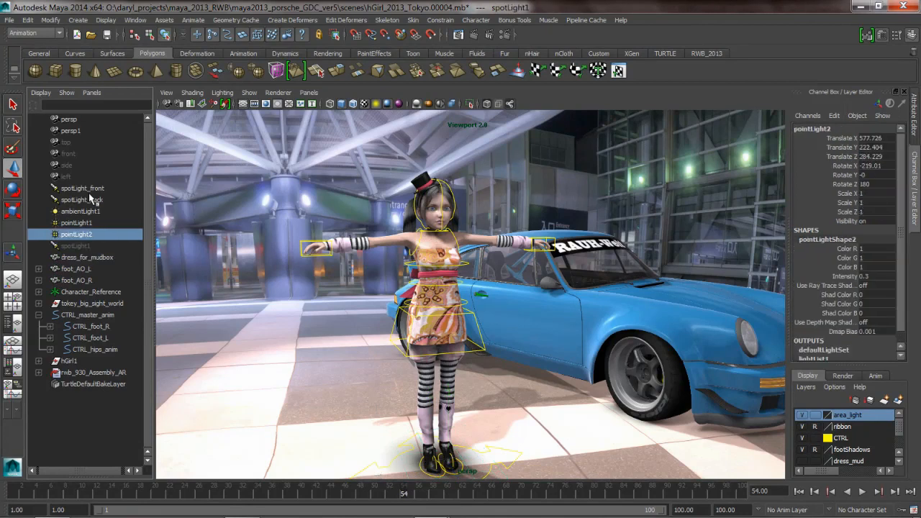
- Cycle the selection forward through the sibling nodes from pointLight2, past spotLight1 and dress_for_mudbox, to the foot_AO nodes
key(Right)
key(Right)
key(Right)
key(Right)
key(Right)
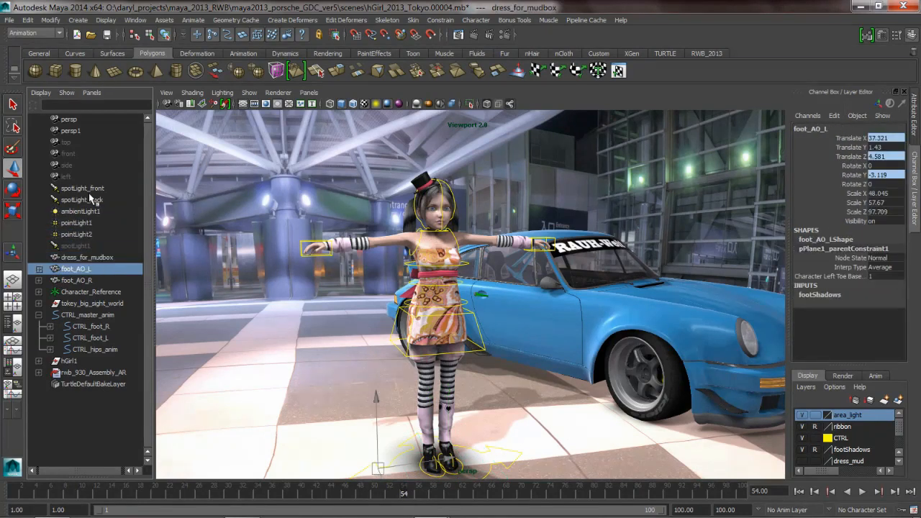
- Select CTRL_master_anim, frame the character's lower body, and expand the control's entire hierarchy in the Outliner
click(93, 317)
alt+drag(466, 381, 442, 332)
alt+right_drag(427, 336, 475, 370)
alt+middle_drag(474, 369, 485, 347)
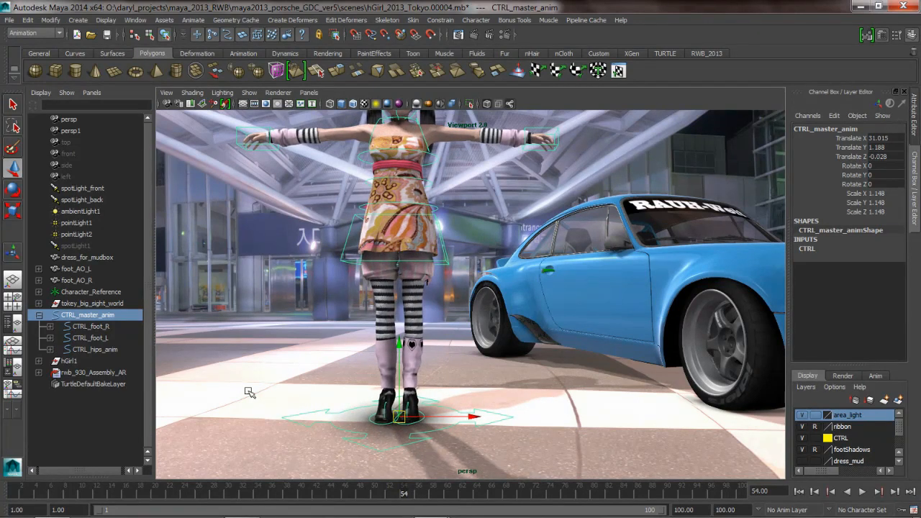
click(40, 316)
click(39, 315)
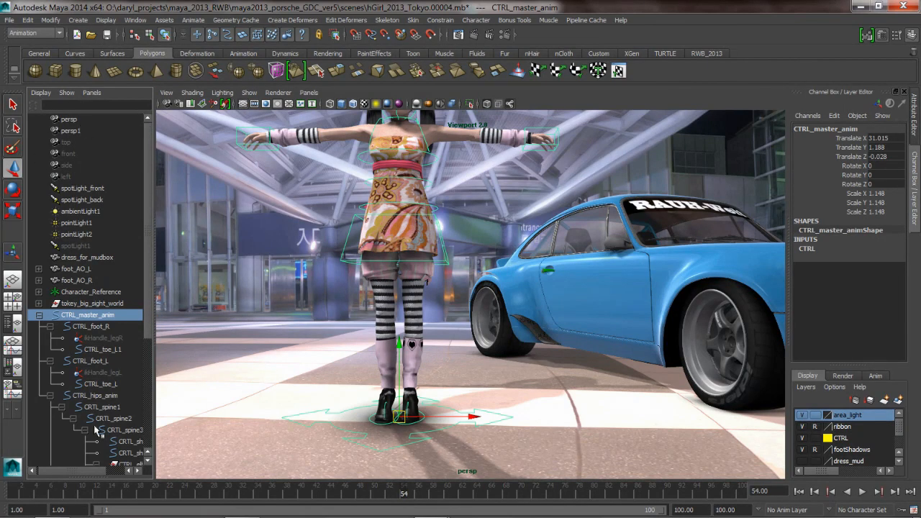
- Split the Outliner into two panes, keeping CTRL_master_anim in the upper one and the end of the hierarchy in the lower one
scroll(144, 309, down, 5)
scroll(144, 295, up, 5)
drag(102, 477, 103, 403)
drag(149, 443, 150, 452)
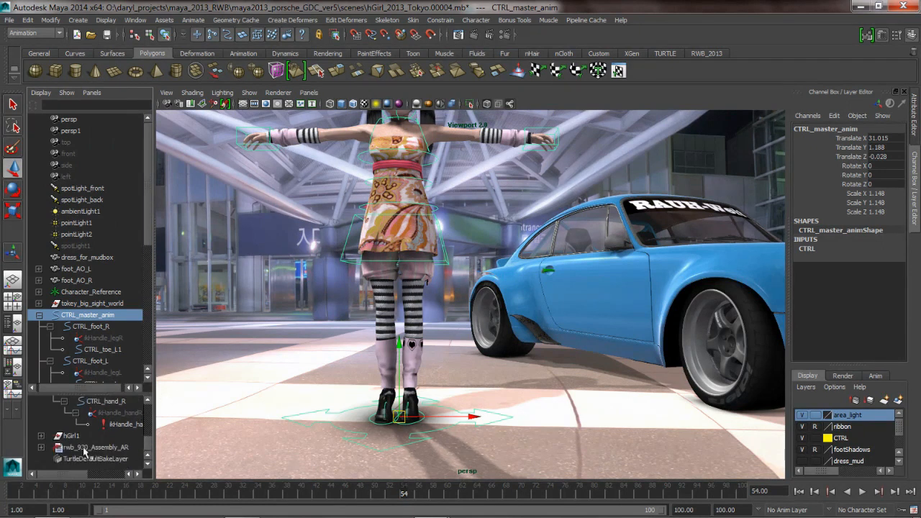
scroll(147, 196, down, 1)
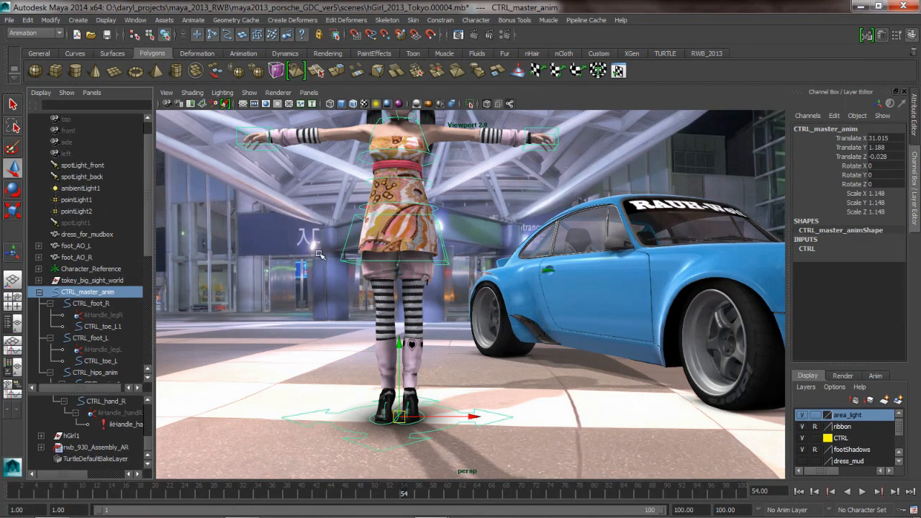
- Orbit around the character in the perspective view and bring up the hotbox's camera view choices
alt+drag(322, 256, 461, 266)
alt+right_drag(532, 288, 491, 276)
alt+drag(491, 276, 460, 290)
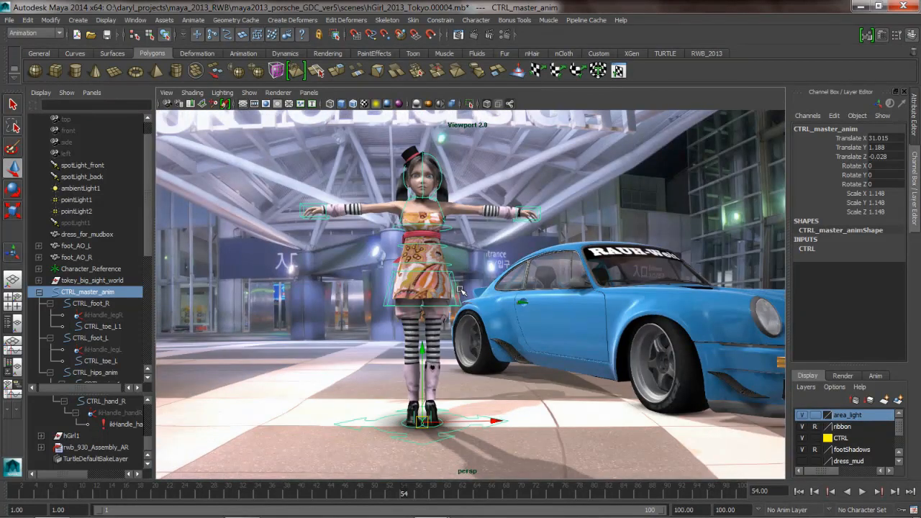
alt+drag(400, 265, 411, 279)
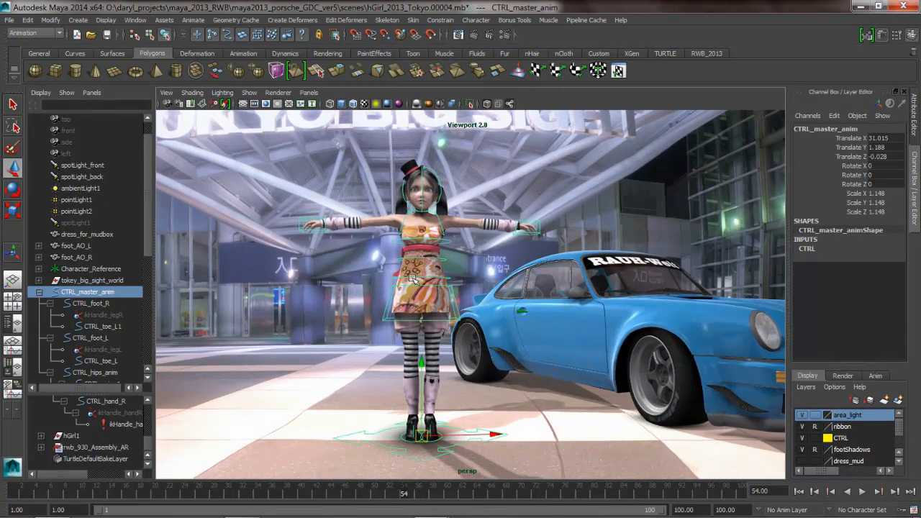
key(space)
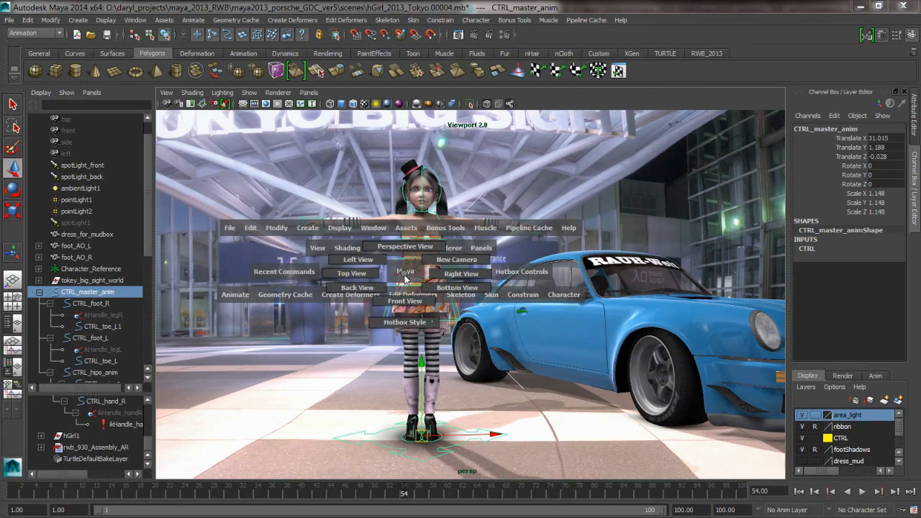
mouse_move(405, 274)
mouse_down()
mouse_move(329, 273)
mouse_move(411, 273)
mouse_move(377, 253)
mouse_move(400, 262)
mouse_move(389, 289)
mouse_move(408, 288)
mouse_up()
key(space)
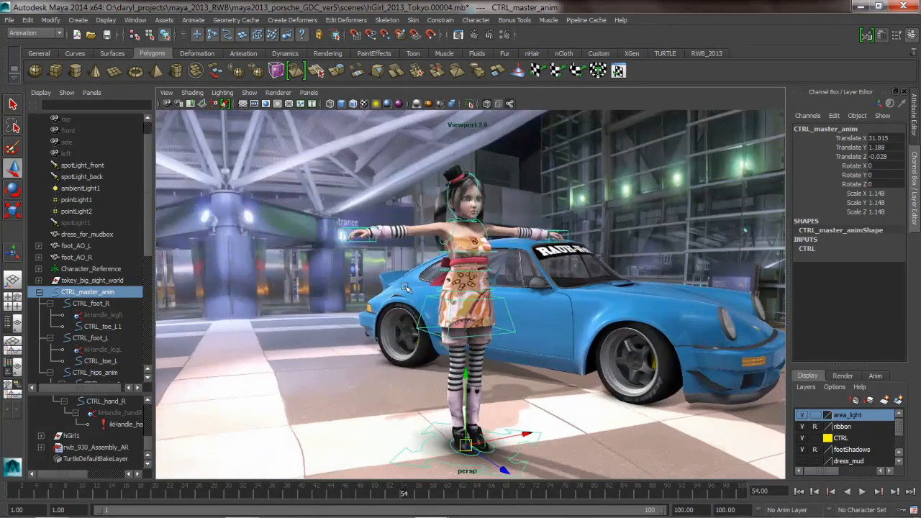
- Switch the viewport between the persp and persp1 cameras from the hotbox, ending on persp1
scroll(152, 178, up, 1)
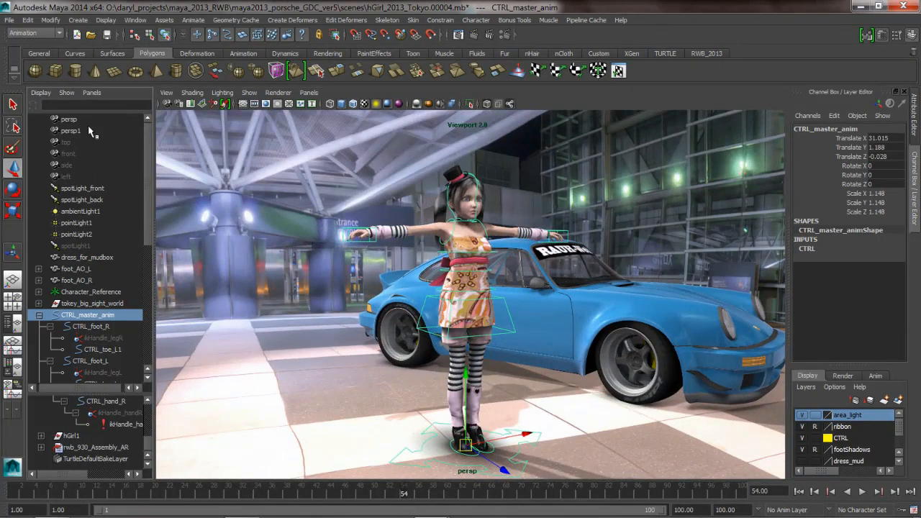
key(space)
drag(382, 312, 381, 278)
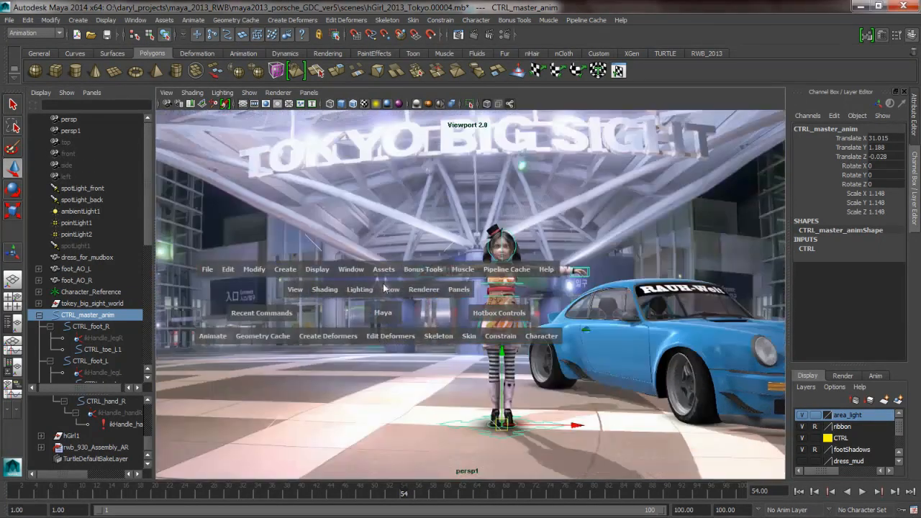
drag(383, 312, 377, 260)
drag(381, 308, 377, 263)
drag(376, 313, 362, 235)
key(space)
drag(356, 289, 352, 251)
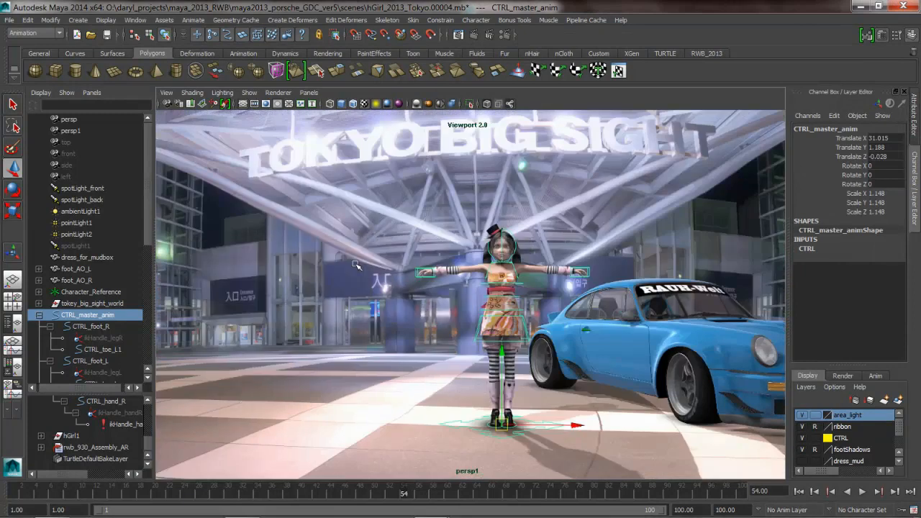
drag(349, 257, 354, 265)
- Look through the persp camera and the left camera by placing them from the Outliner into the viewport, and clear the selection
click(68, 119)
middle_drag(66, 120, 425, 203)
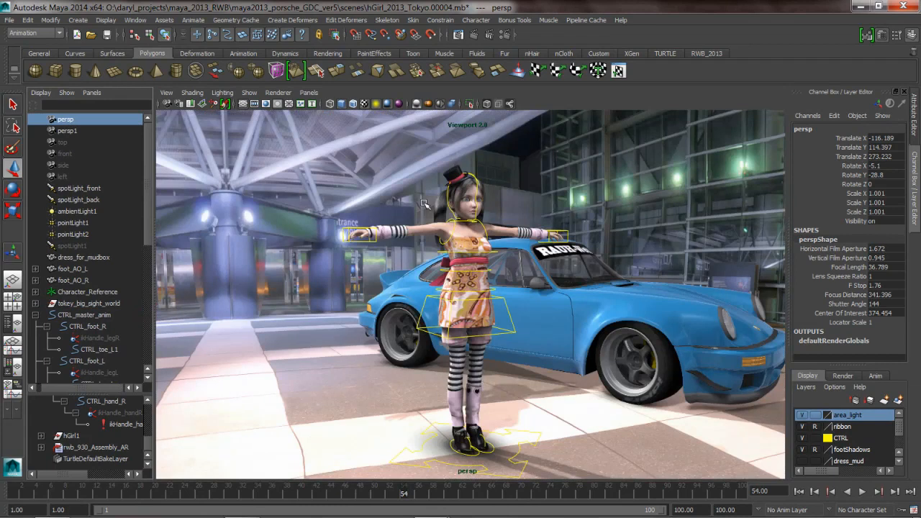
click(62, 176)
middle_drag(62, 176, 227, 213)
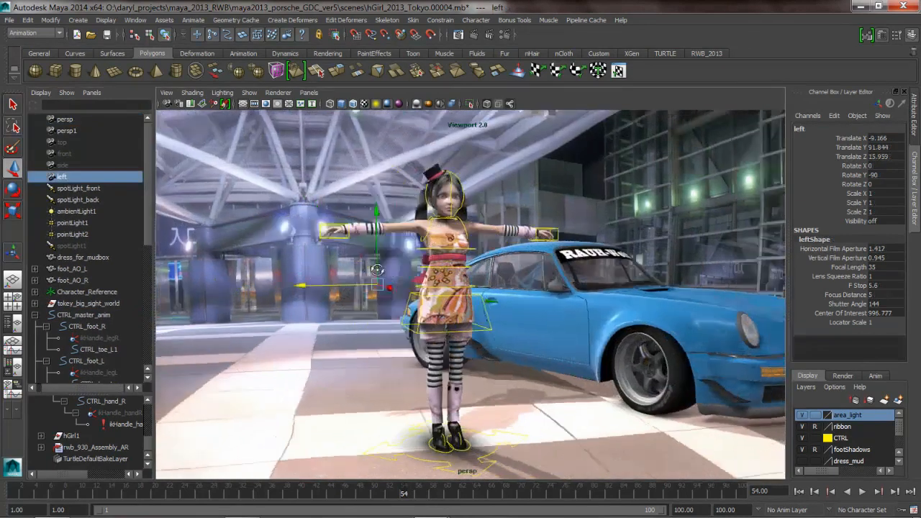
click(226, 212)
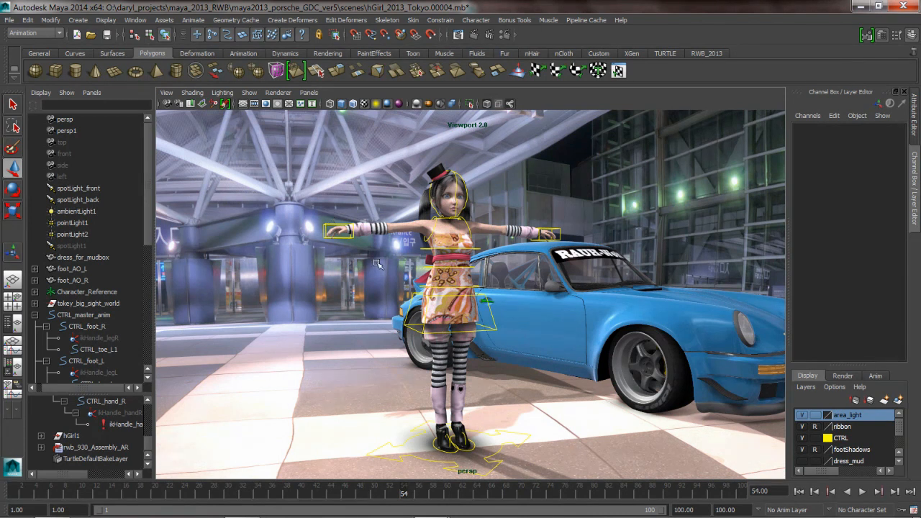
- Move the left camera along X to about -5.9 and look through it in the viewport
click(66, 178)
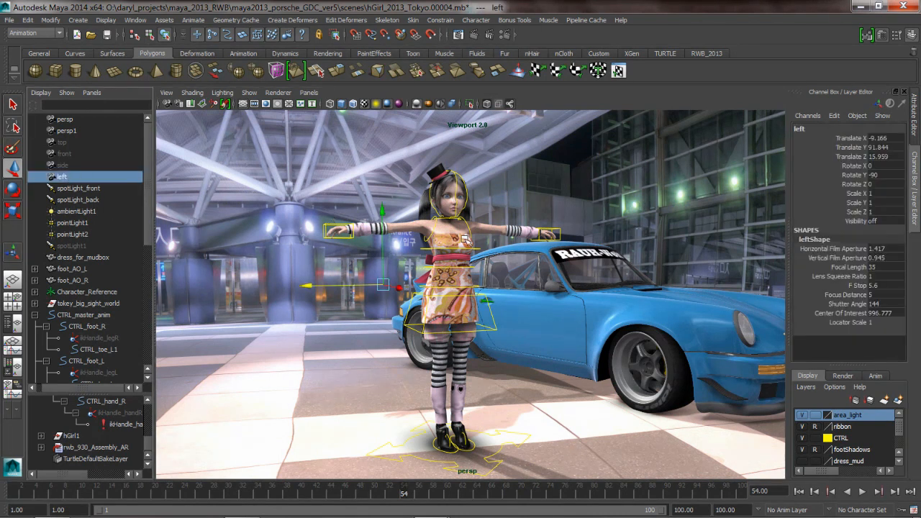
middle_drag(314, 296, 323, 293)
key(space)
middle_drag(58, 179, 391, 239)
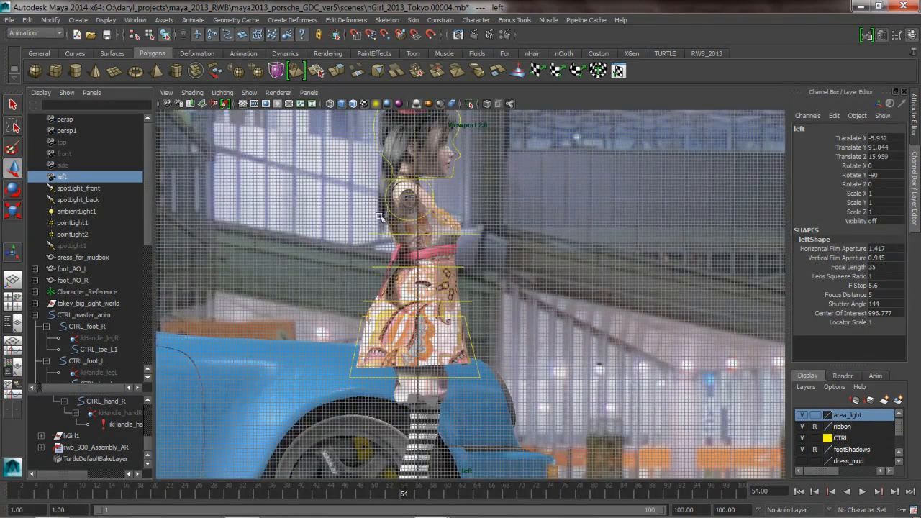
- Alternate between the perspective and left camera views, zooming in on the dress in the left view and ending in perspective
key(space)
drag(357, 240, 352, 208)
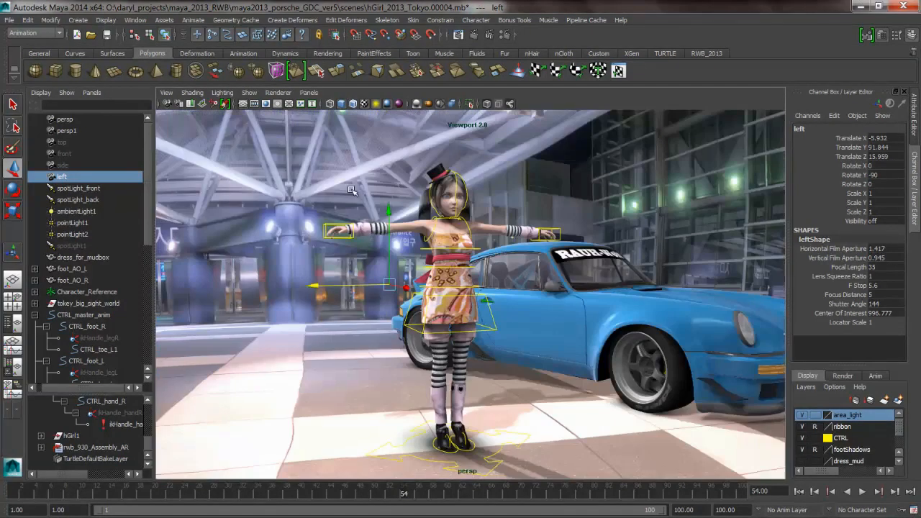
key(space)
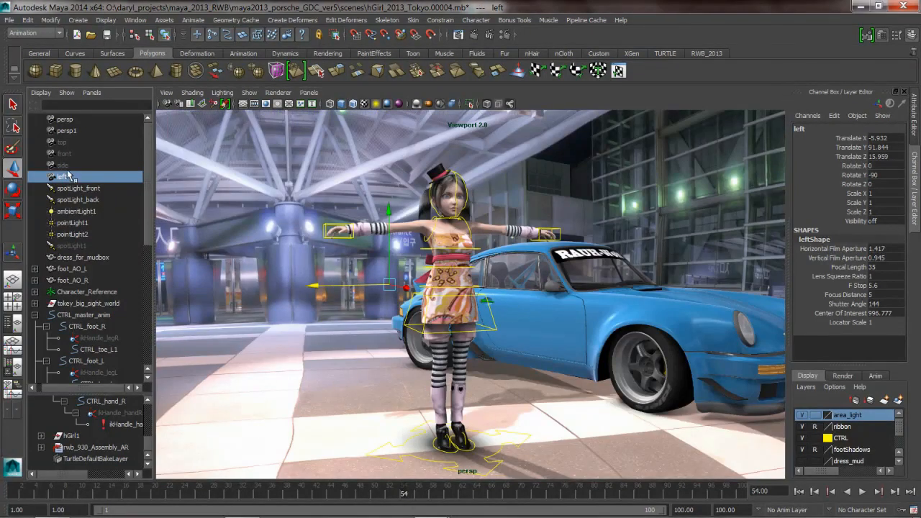
middle_drag(122, 181, 432, 285)
alt+right_drag(487, 283, 585, 271)
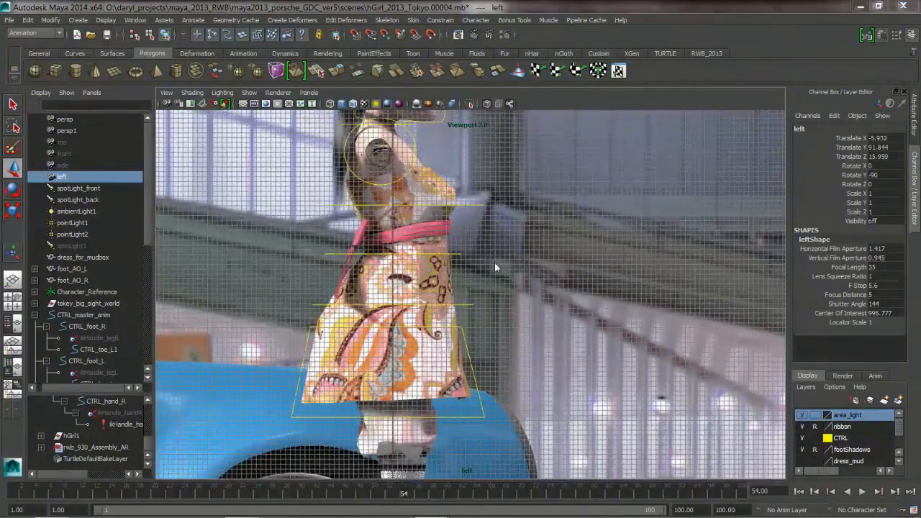
key(space)
drag(490, 253, 442, 291)
alt+drag(414, 326, 392, 308)
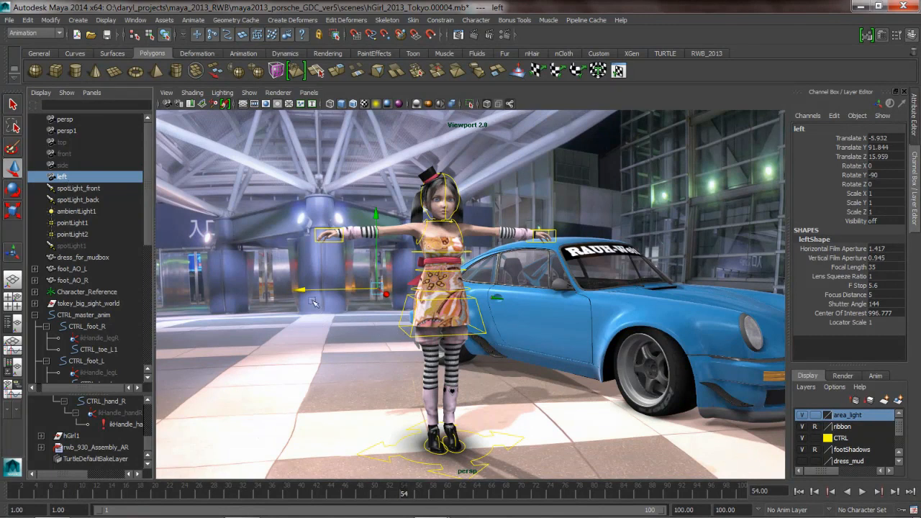
- Move the left camera along X to about -73.85, check the character through it, and return to perspective
drag(306, 293, 159, 295)
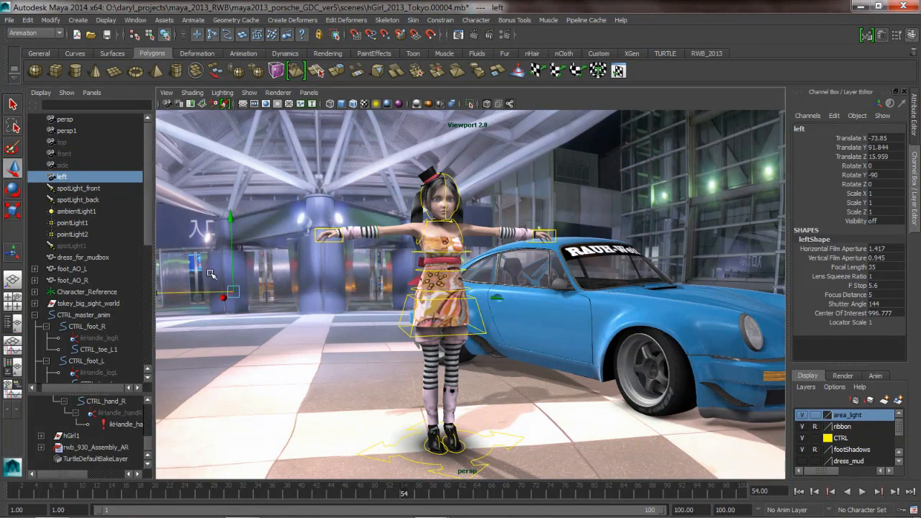
key(space)
middle_drag(67, 182, 379, 206)
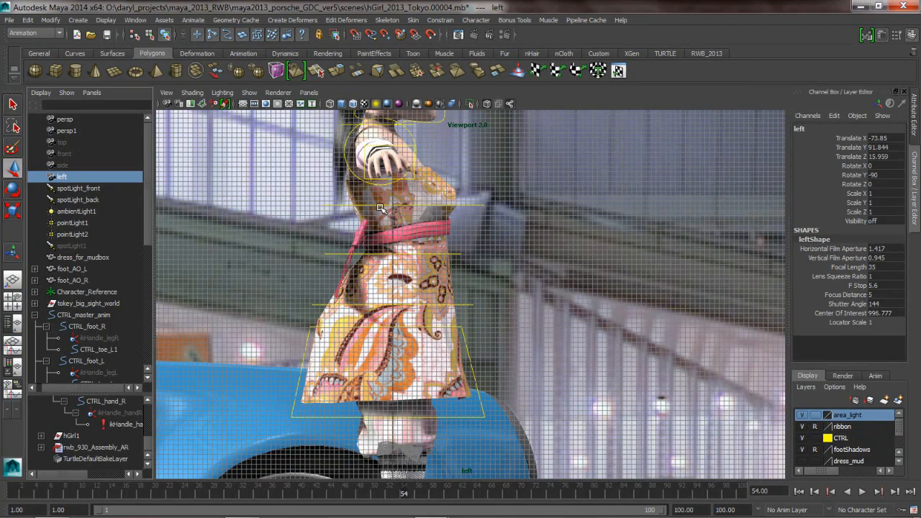
key(space)
drag(414, 178, 424, 146)
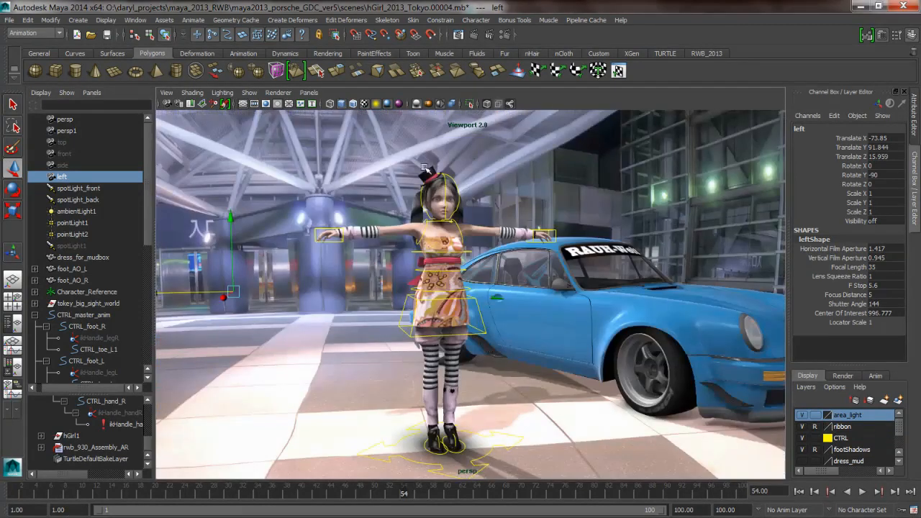
- Move the left camera farther out along X to about -92.87
alt+drag(436, 204, 461, 213)
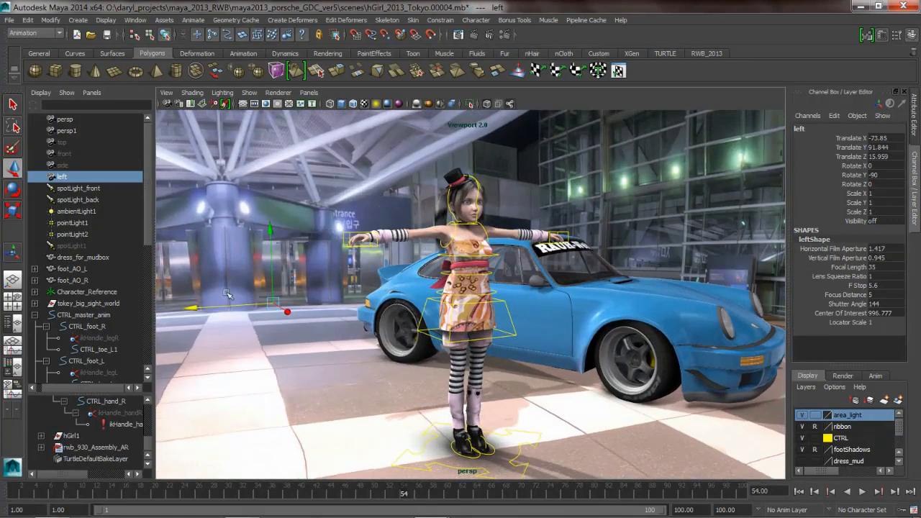
drag(202, 315, 218, 318)
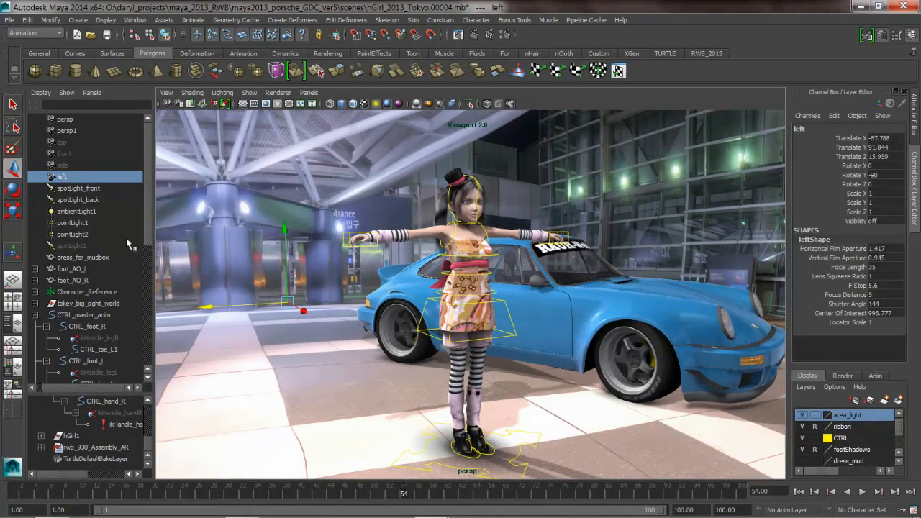
middle_drag(483, 240, 454, 236)
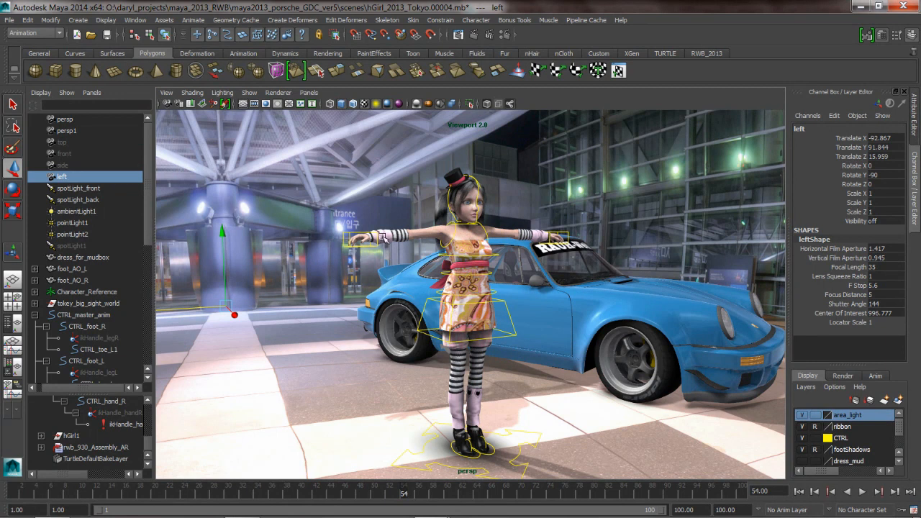
- Look through spotLight_front and reposition the light to about Translate -57.5, 391.2, 184.4 by navigating its view
click(90, 190)
key(l)
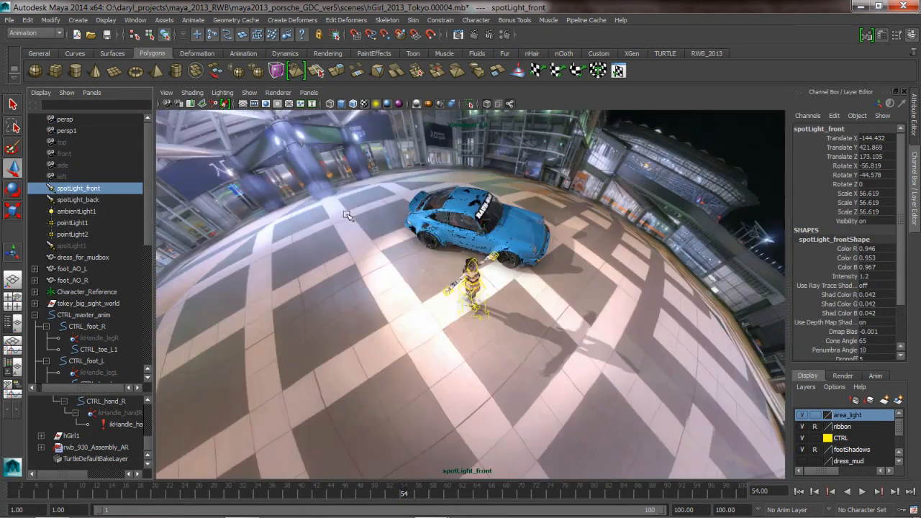
alt+drag(494, 282, 428, 283)
alt+right_drag(428, 284, 452, 212)
alt+middle_drag(452, 211, 426, 227)
alt+right_drag(426, 227, 416, 228)
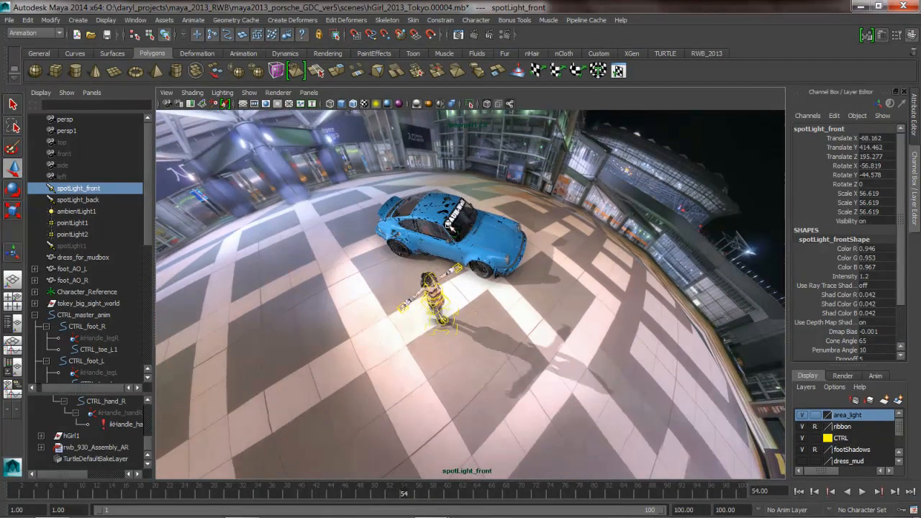
alt+right_drag(410, 241, 424, 252)
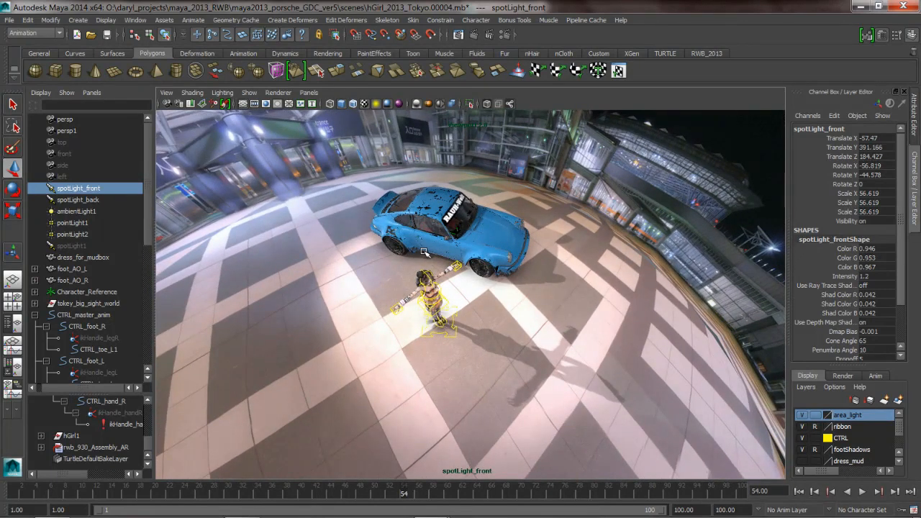
- Select the spotlight view's camera and set its Near Clip Plane to 1 in the Attribute Editor
key(space)
drag(329, 221, 332, 245)
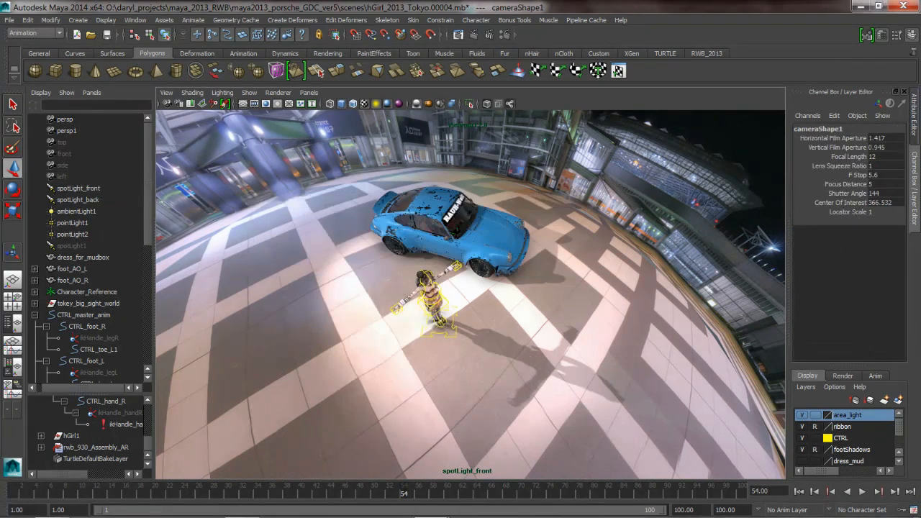
click(916, 119)
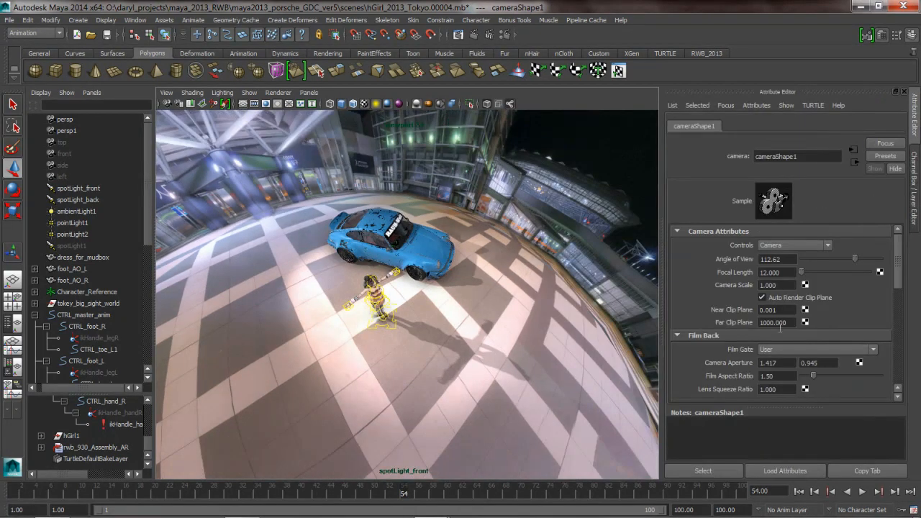
click(778, 312)
text(1)
key(Return)
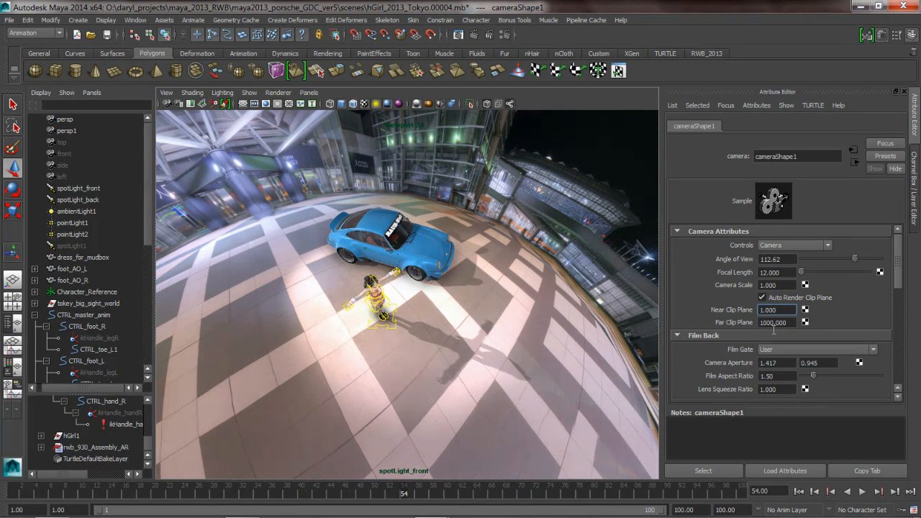
- Move spotLight_front closer through its view, to about Translate -40.5, 354.2, 167.2, and display its transform attributes
click(772, 326)
click(775, 314)
click(434, 307)
scroll(436, 309, up, 3)
mouse_move(435, 309)
alt+right_down()
mouse_move(416, 307)
mouse_move(448, 310)
mouse_move(423, 309)
alt+right_up()
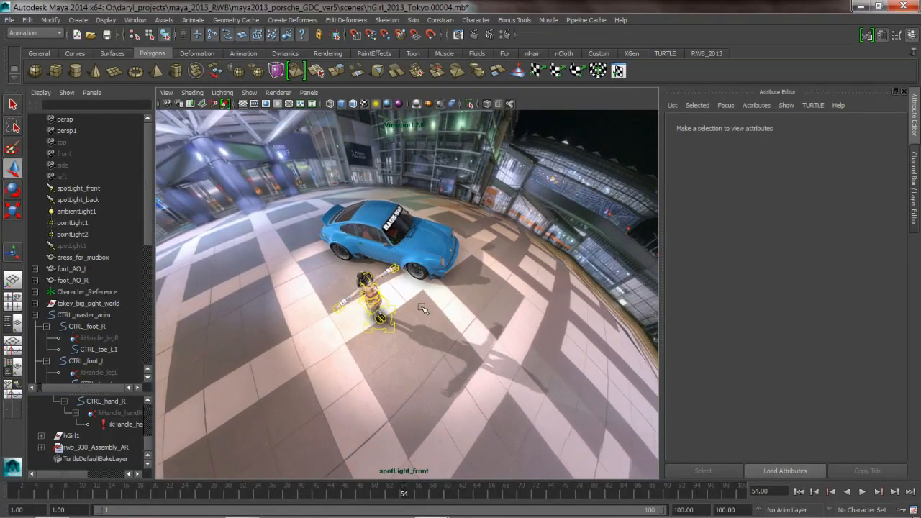
click(72, 189)
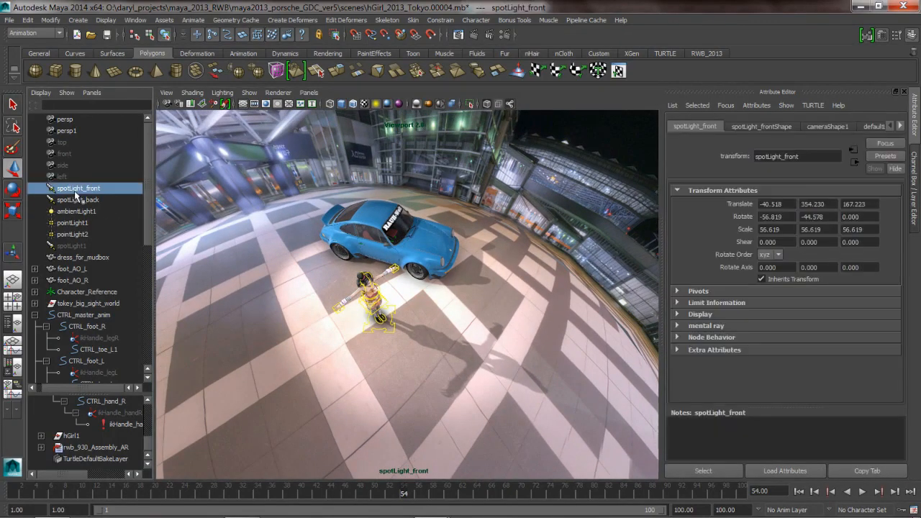
- Look through spotLight_back, select that view's camera and set its Near Clip Plane to 1
click(115, 200)
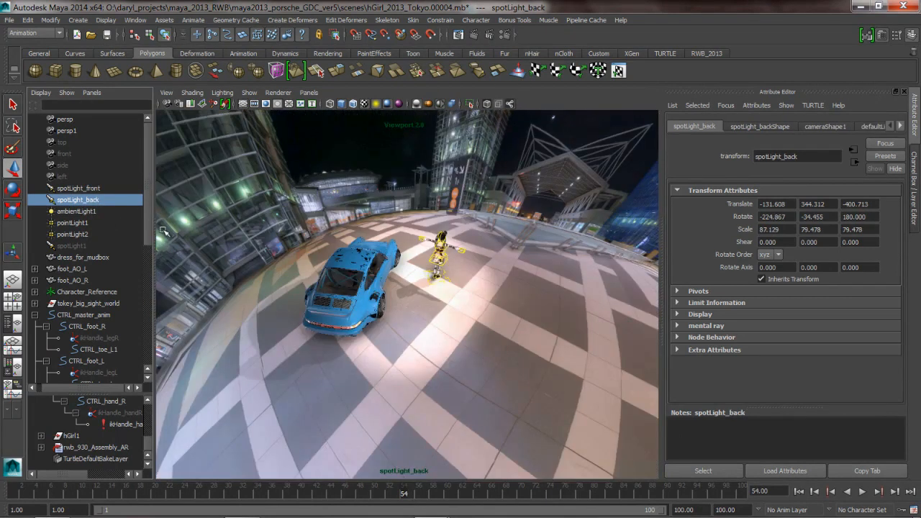
key(space)
click(291, 195)
click(302, 215)
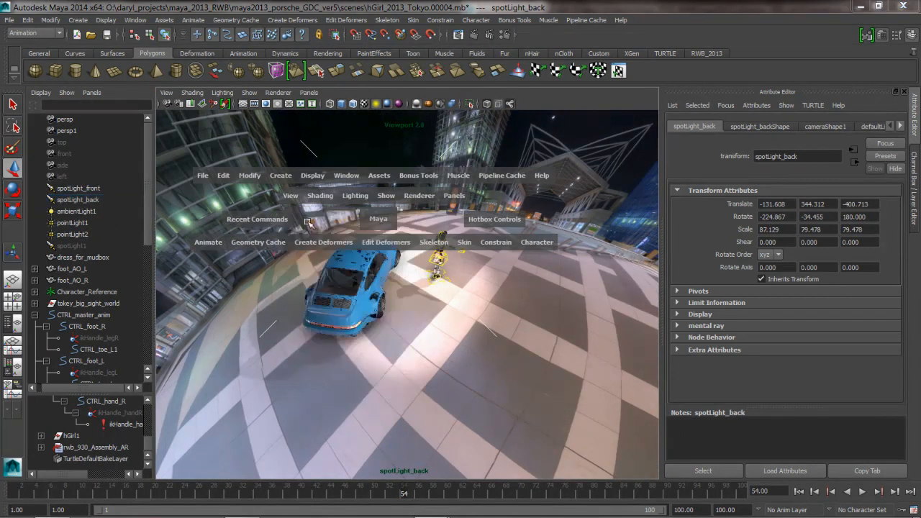
click(770, 310)
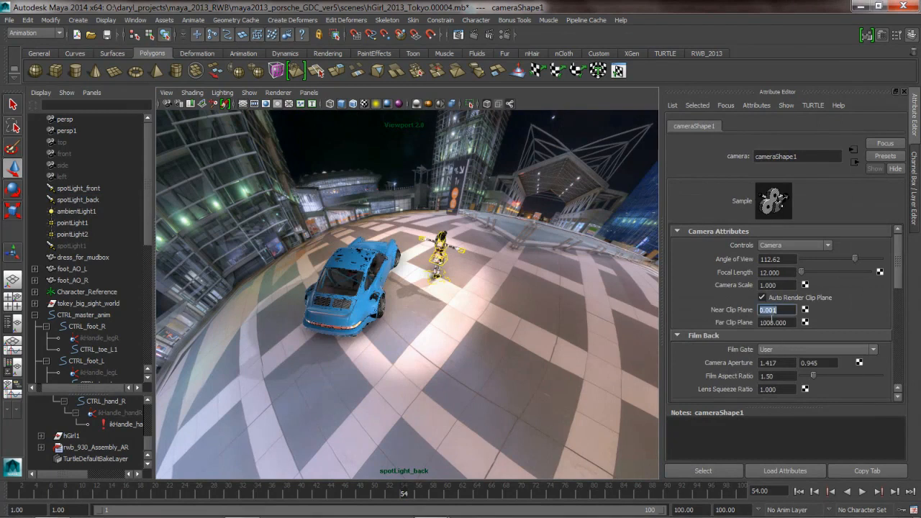
text(1)
key(Return)
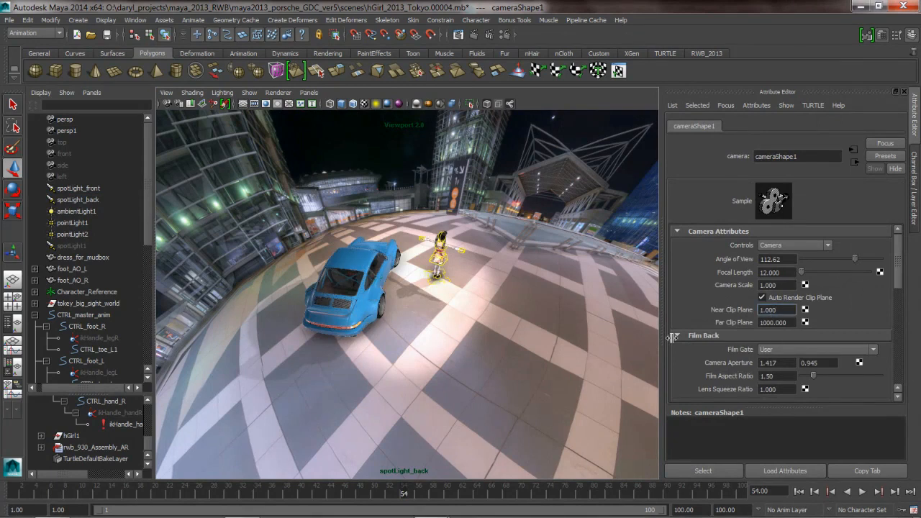
- Return the viewport to the persp camera and show all object types, including the lights
click(469, 312)
key(space)
drag(471, 299, 466, 242)
alt+right_drag(469, 265, 327, 222)
alt+middle_drag(284, 243, 284, 286)
key(space)
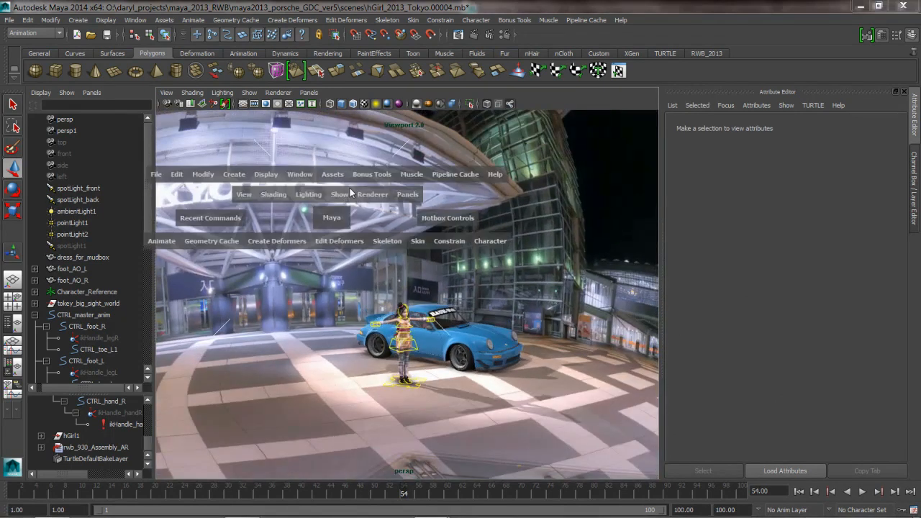
click(334, 191)
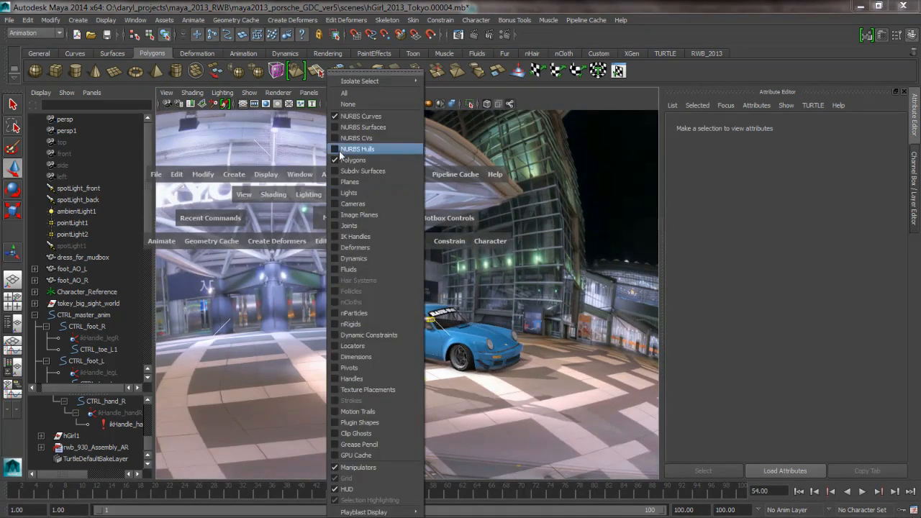
click(347, 94)
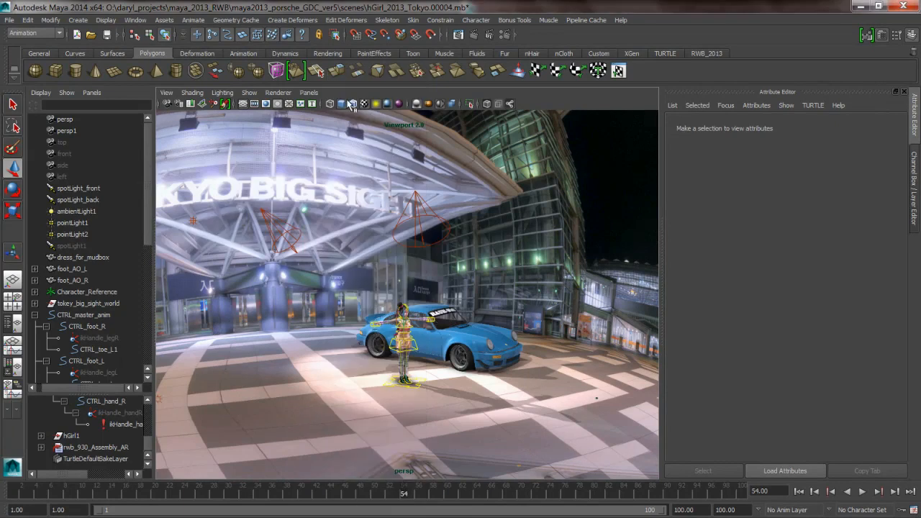
- Select spotLight_back, activate its Show Manipulator handles and move the light origin to about Translate -166.0, 346.8, -413.6
click(280, 233)
alt+drag(322, 258, 315, 256)
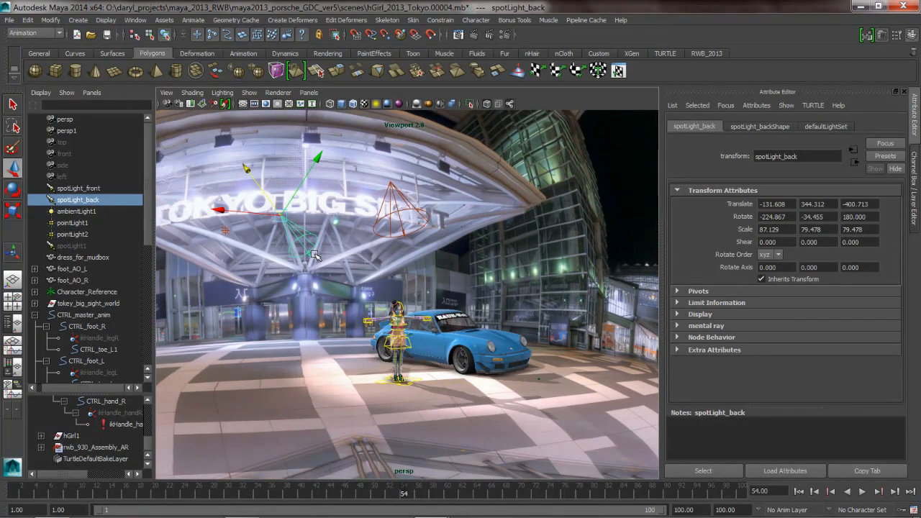
key(t)
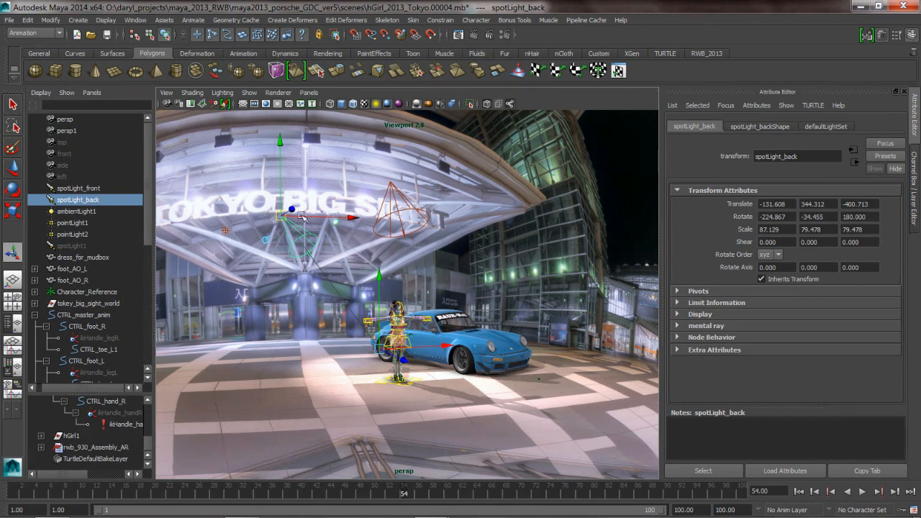
alt+drag(338, 294, 379, 303)
alt+right_drag(378, 303, 392, 288)
mouse_move(265, 209)
mouse_down()
mouse_move(273, 210)
mouse_move(259, 200)
mouse_up()
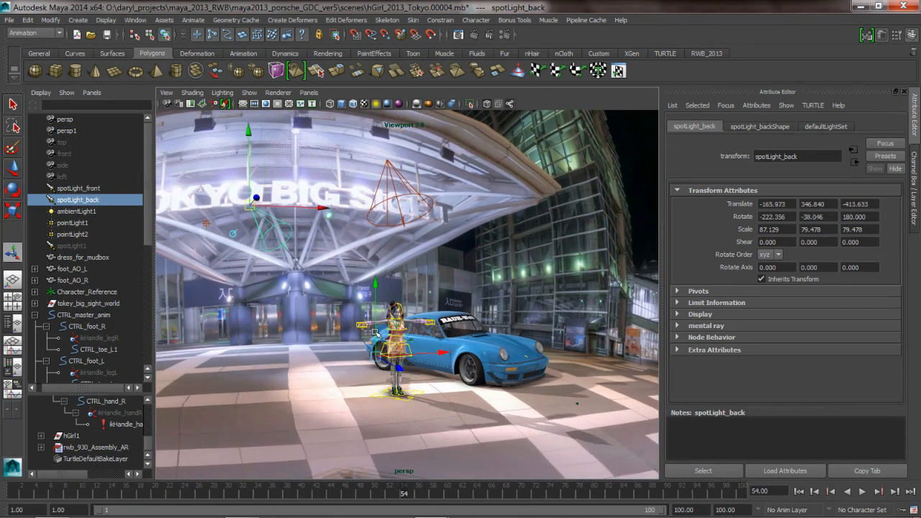
- Shift spotLight_back's look-at target slightly, aiming the light to about Rotate -222.7, -38.6, 180
drag(395, 365, 391, 364)
alt+drag(294, 319, 335, 321)
alt+right_drag(336, 321, 385, 325)
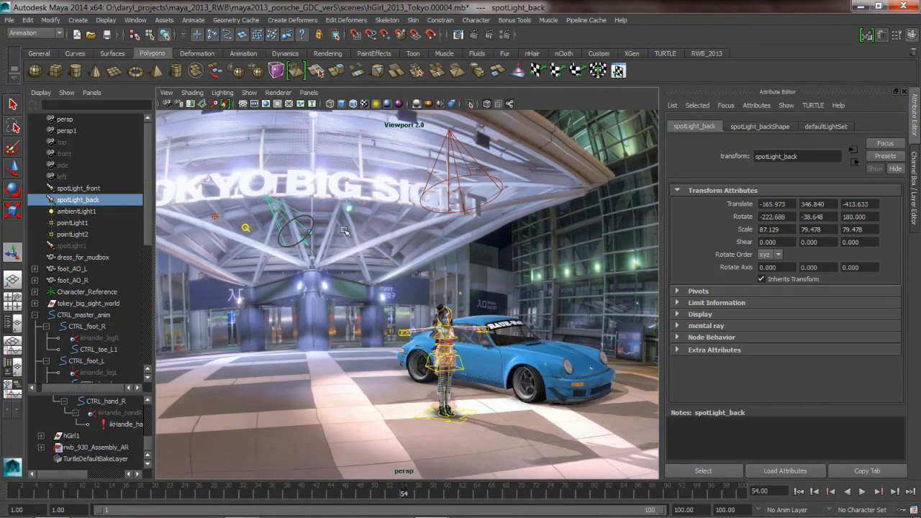
- Cycle spotLight_back's Show Manipulator through its different handle modes using the cycling index
key(t)
click(245, 227)
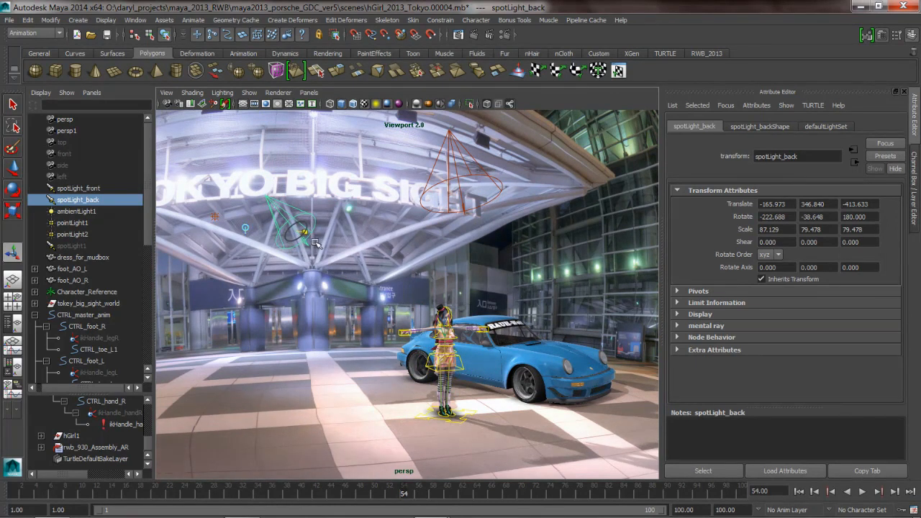
click(246, 229)
click(246, 228)
click(247, 228)
key(w)
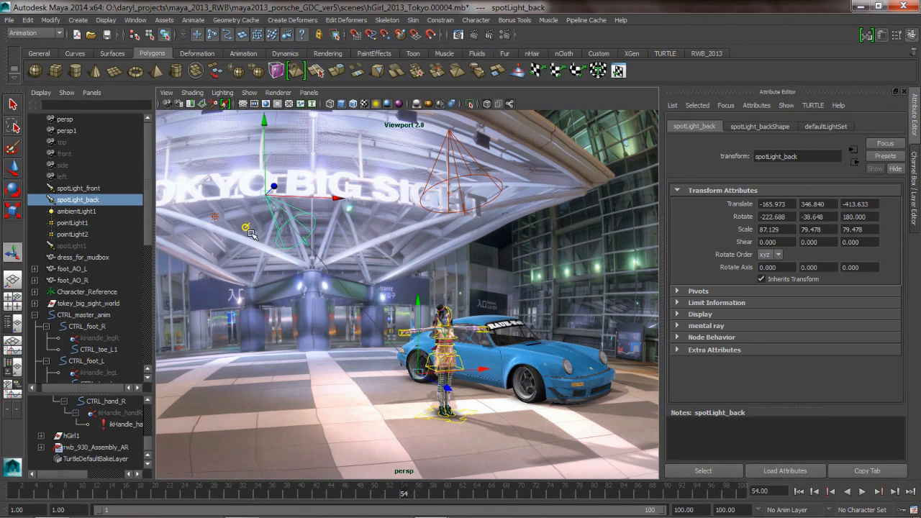
key(q)
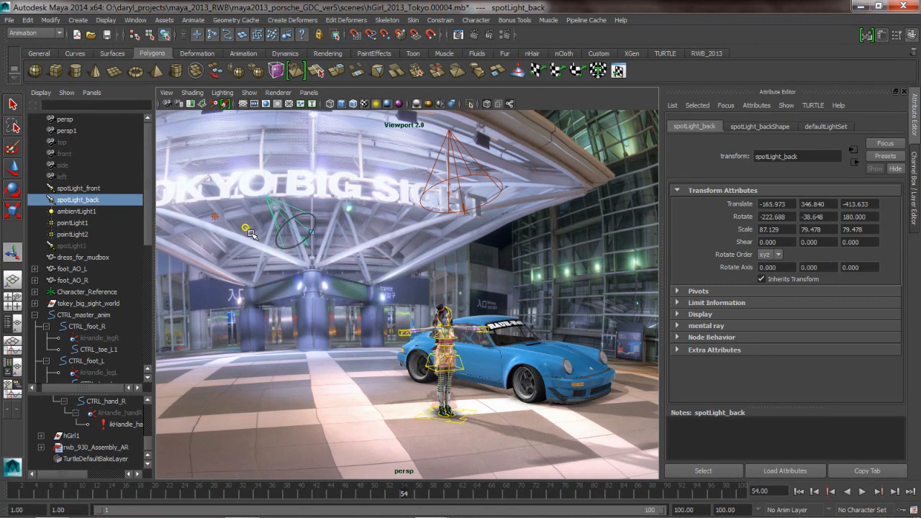
- Deselect spotLight_back, frame the character and car, and hide the Attribute Editor
alt+drag(438, 356, 334, 315)
alt+right_drag(334, 315, 414, 311)
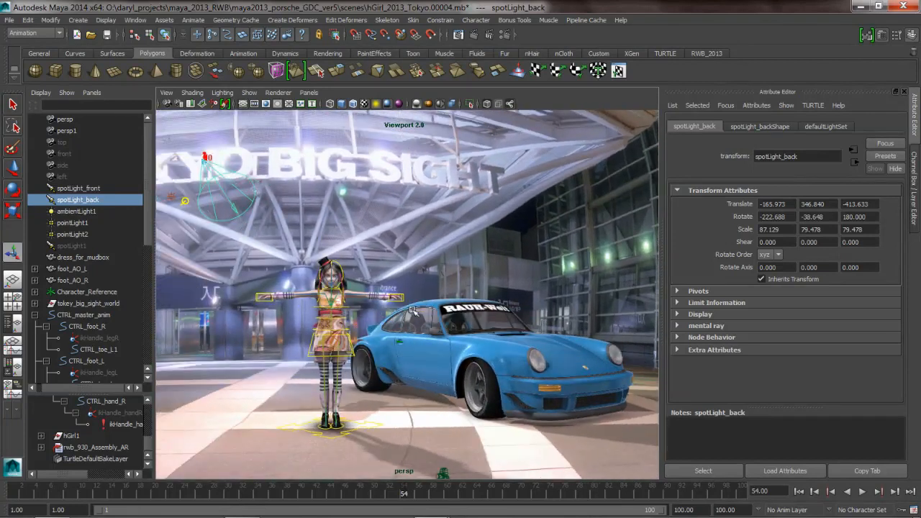
key(w)
click(342, 218)
alt+middle_drag(429, 277, 421, 280)
click(917, 112)
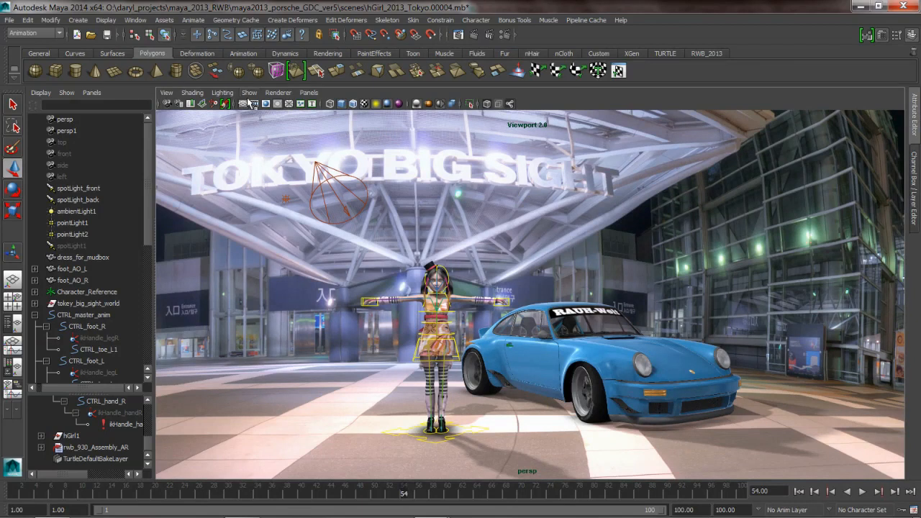
- Create a polygon cube, scale it to about 49.8 and place it on the ground between the character and the car
click(55, 71)
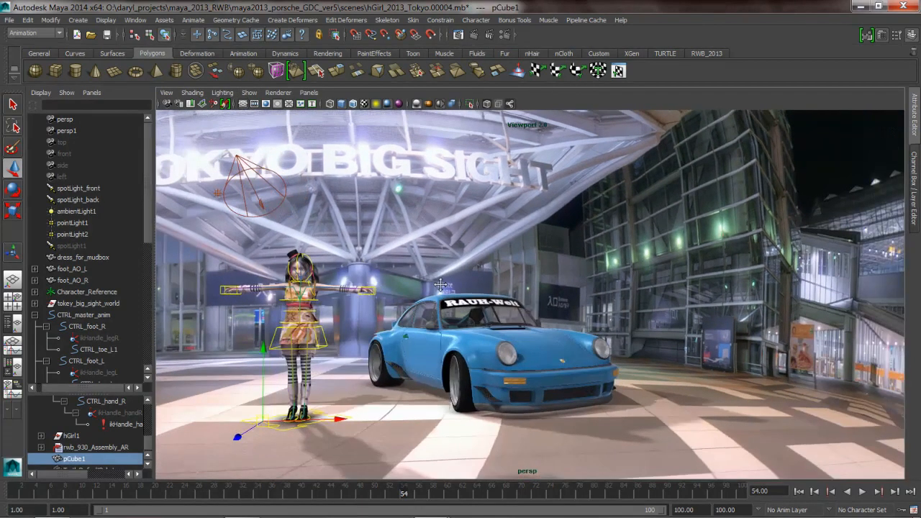
key(e)
middle_drag(342, 290, 313, 311)
key(w)
drag(312, 419, 430, 396)
drag(430, 326, 431, 307)
alt+drag(430, 307, 429, 333)
scroll(429, 332, up, 5)
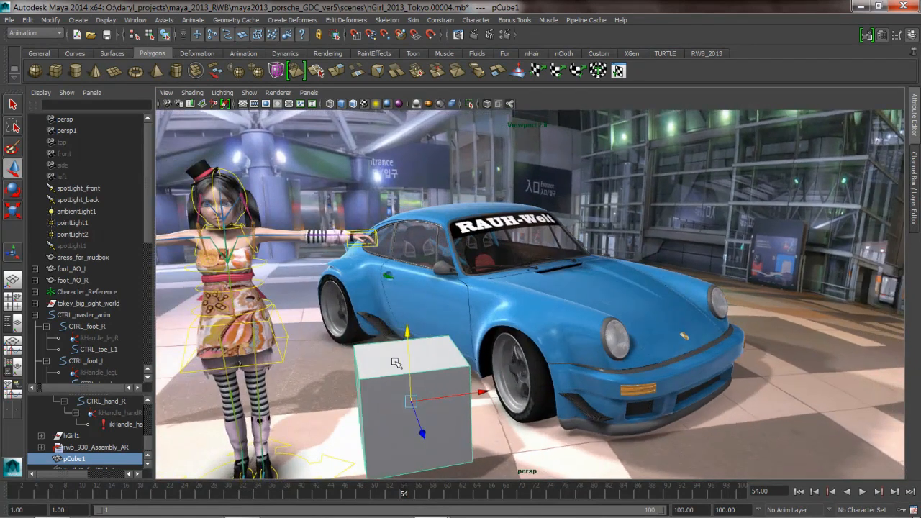
- Switch the cube to face selection and select its top face
right_click(392, 364)
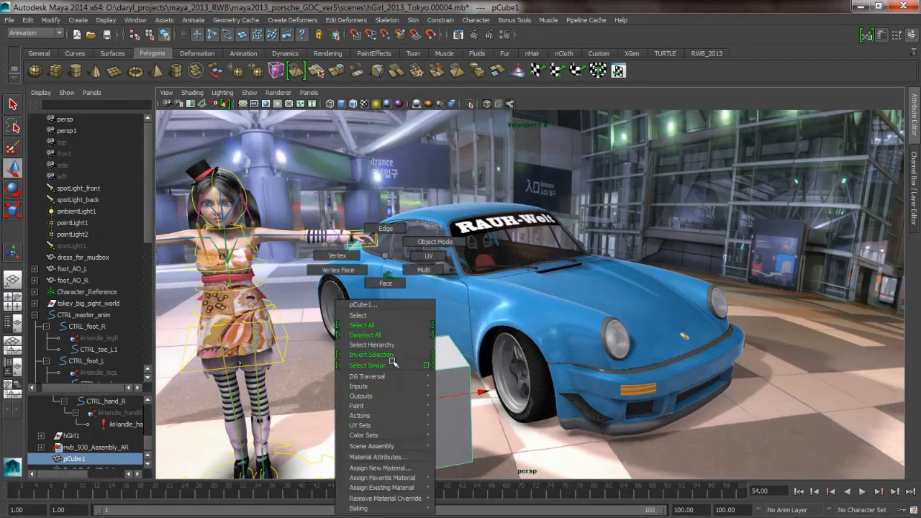
click(386, 283)
click(403, 362)
right_click(403, 362)
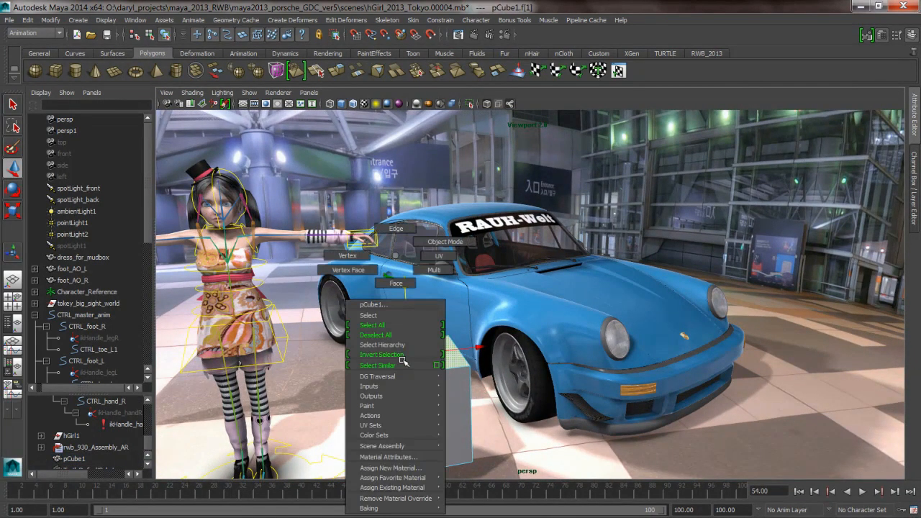
right_drag(403, 362, 403, 291)
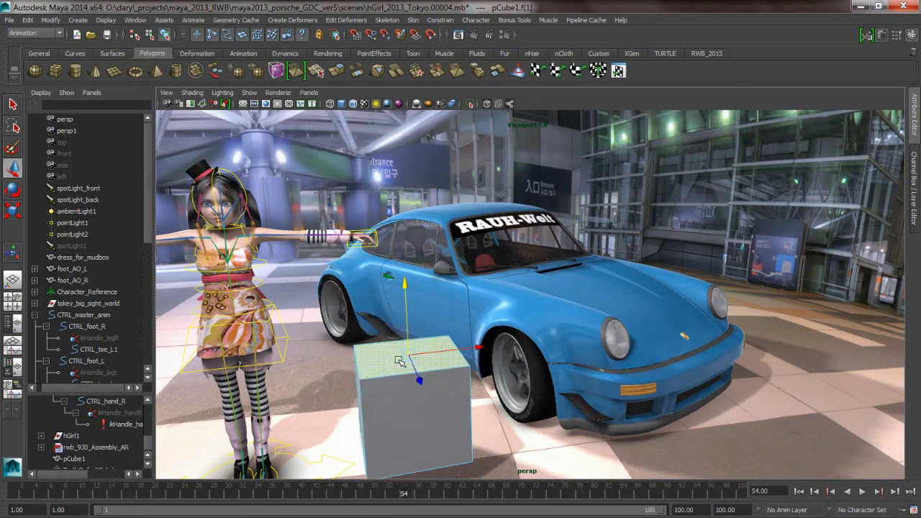
- Extrude the cube's top face upward about 22.4 and taper it to about 0.71 by 0.58 local scale
shift+right_click(400, 361)
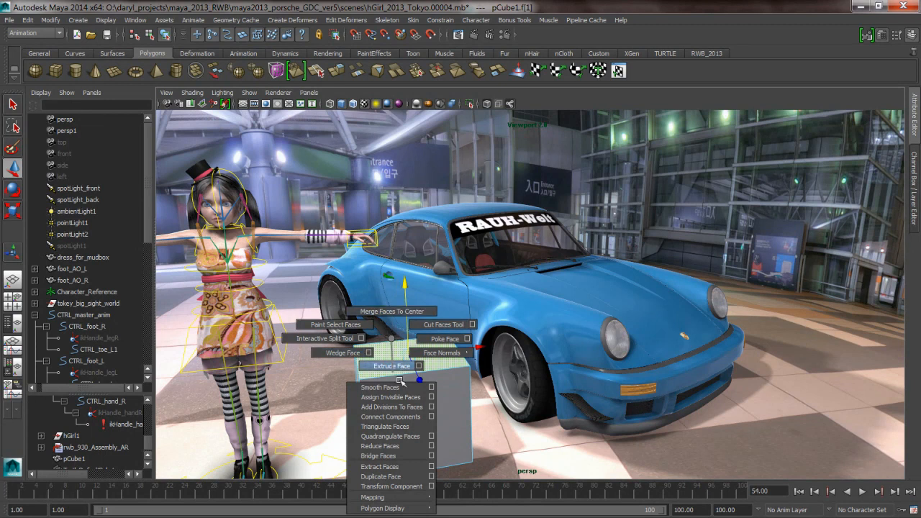
click(401, 379)
drag(416, 292, 487, 313)
click(407, 311)
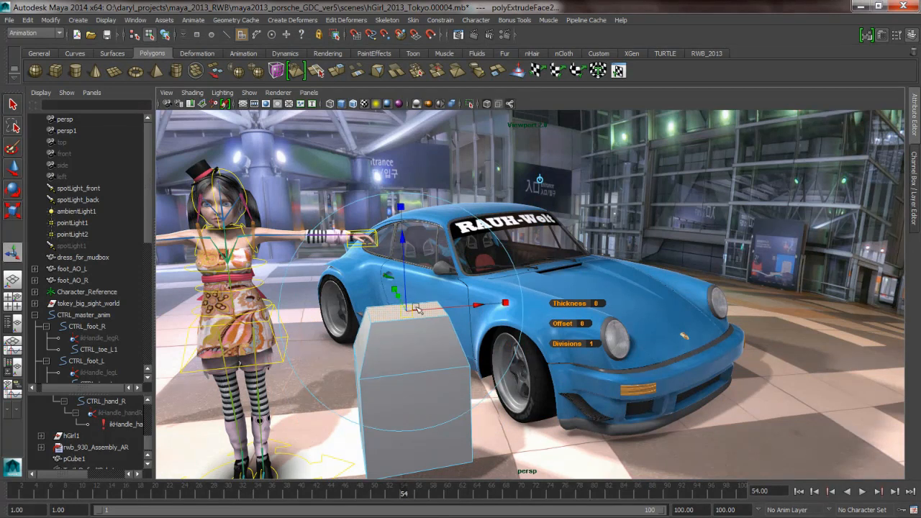
- Extrude the narrowed top face upward two more times, by about 23.1 and 28.0
key(ctrl+e)
drag(407, 239, 405, 131)
key(ctrl+e)
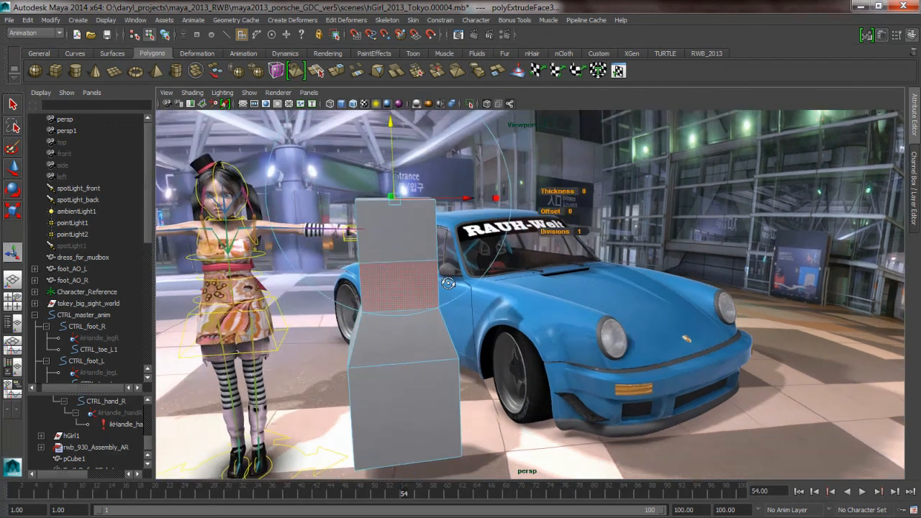
alt+drag(414, 295, 431, 278)
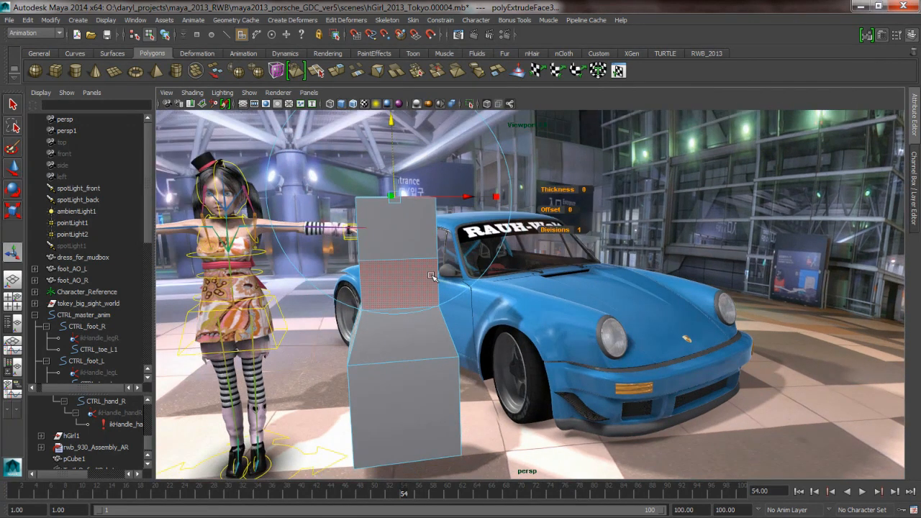
click(398, 123)
click(396, 201)
- Extrude the top face again by about 24.5, widen it to about 1.22 in local X, and select the whole object
key(ctrl+e)
alt+drag(503, 232, 528, 226)
right_drag(392, 254, 434, 234)
drag(633, 161, 655, 172)
click(413, 364)
alt+drag(413, 364, 469, 359)
alt+drag(524, 354, 541, 356)
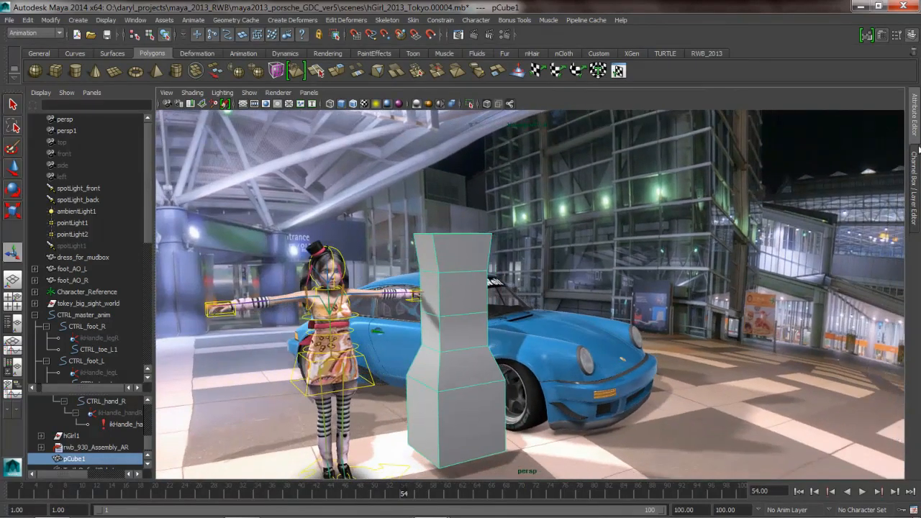
- Examine the first, second and fourth extrusions in the cube's construction history, along with their attributes and manipulators
click(914, 188)
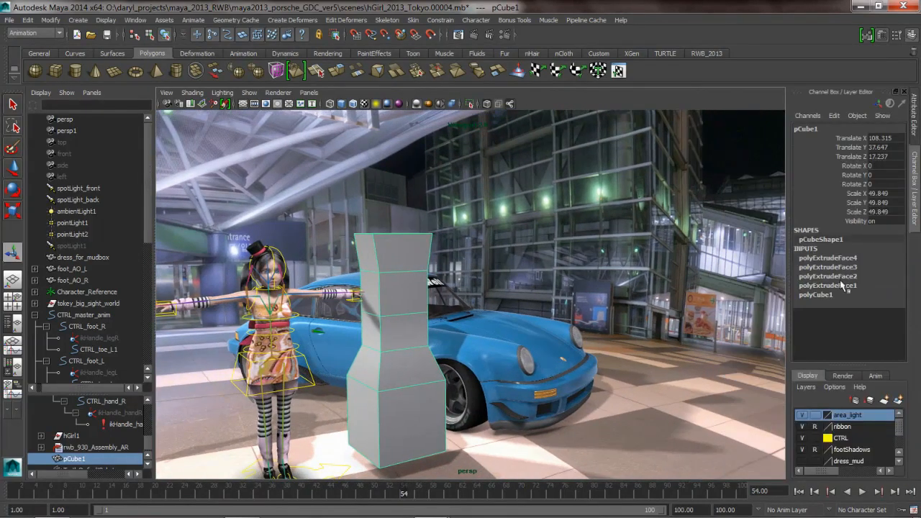
click(828, 286)
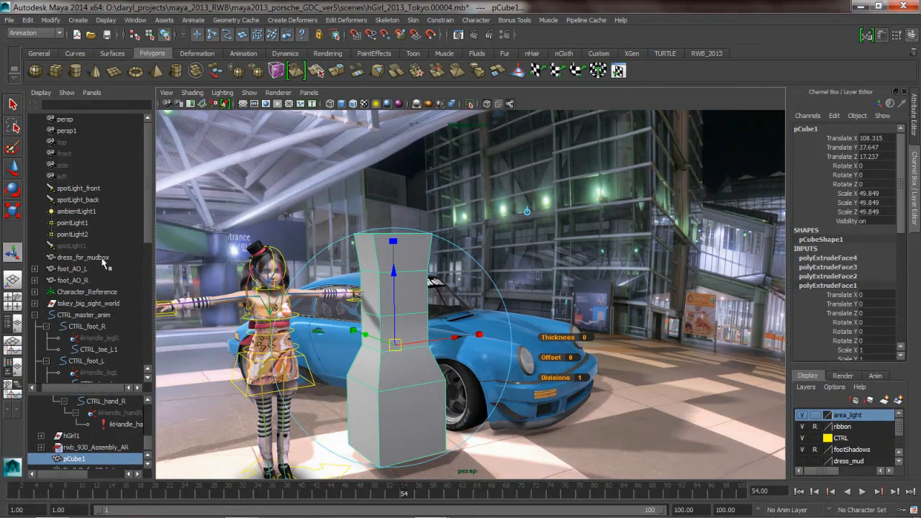
click(839, 276)
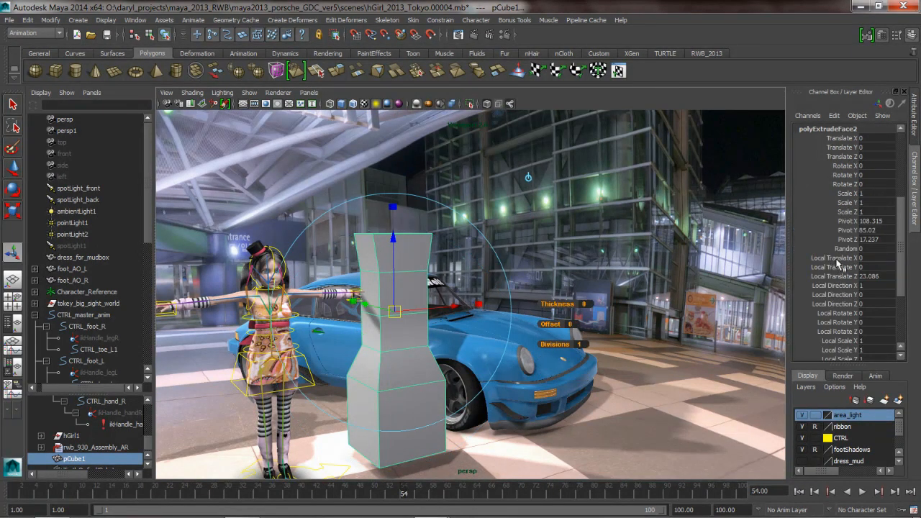
scroll(899, 225, up, 3)
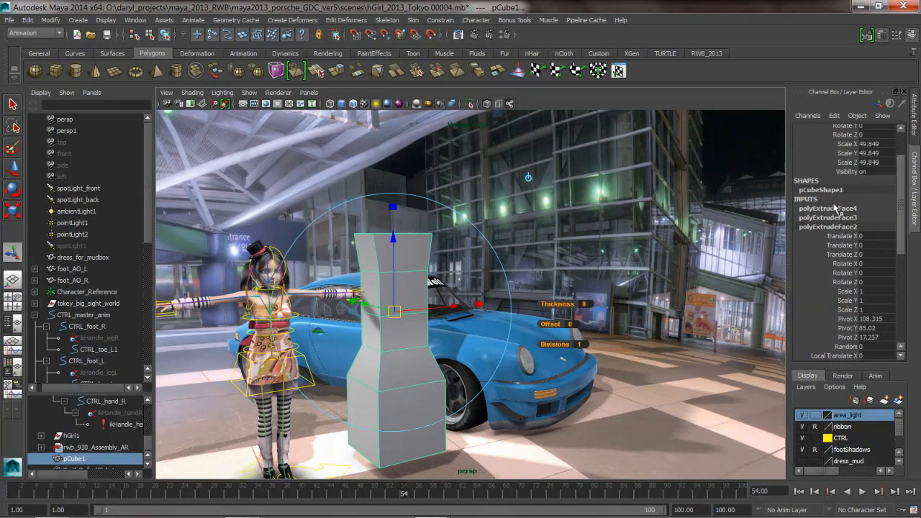
click(835, 214)
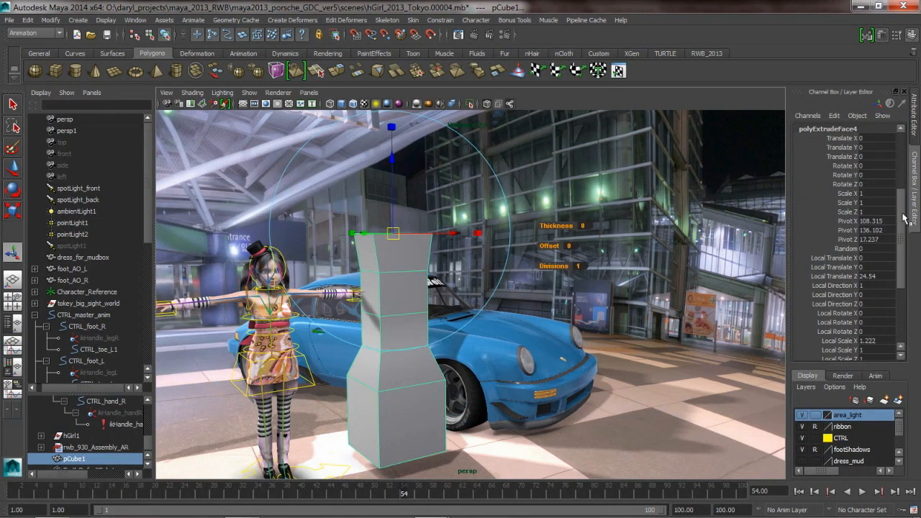
scroll(892, 216, down, 5)
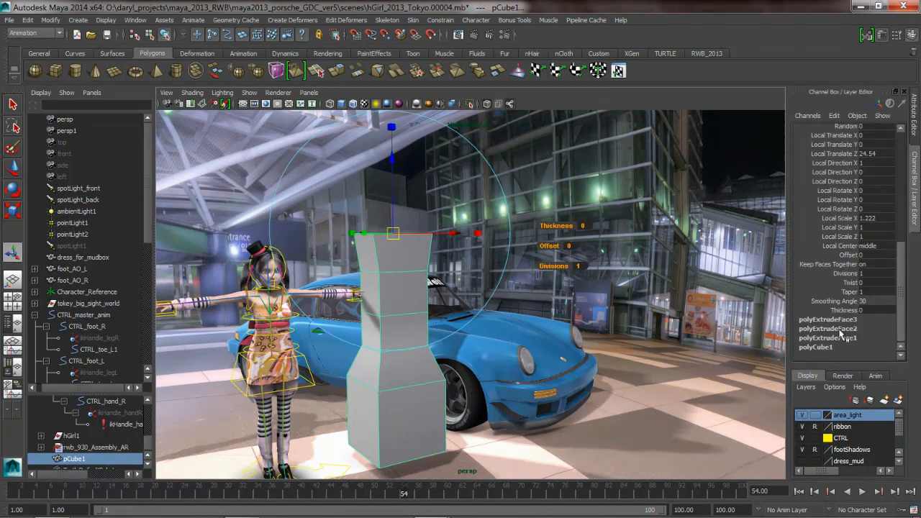
- Recheck the extrusion inputs in the cube's history, switching from the Rotate tool back to Show Manipulator for their handles
click(834, 328)
drag(901, 281, 903, 338)
click(846, 340)
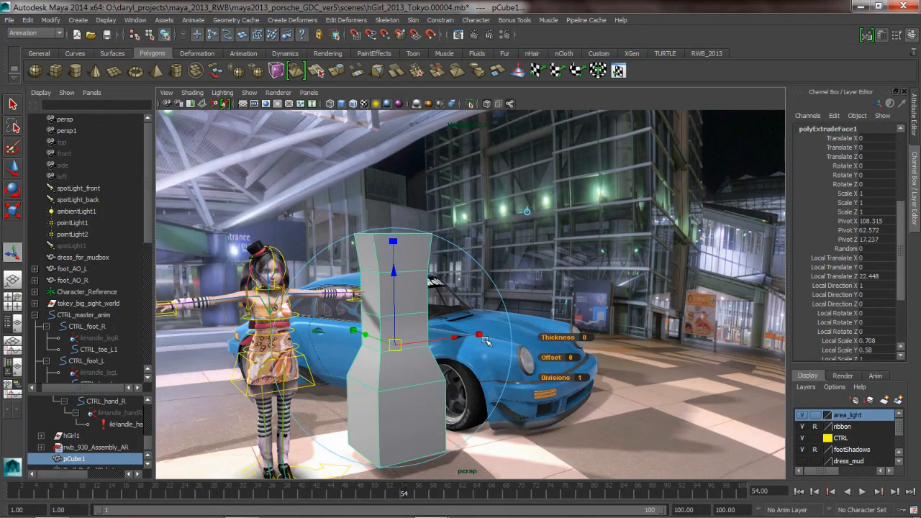
key(e)
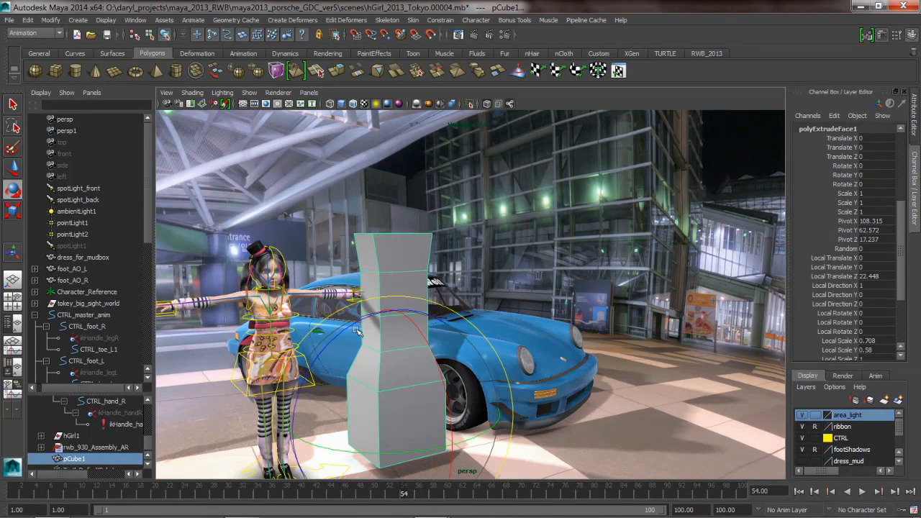
click(15, 252)
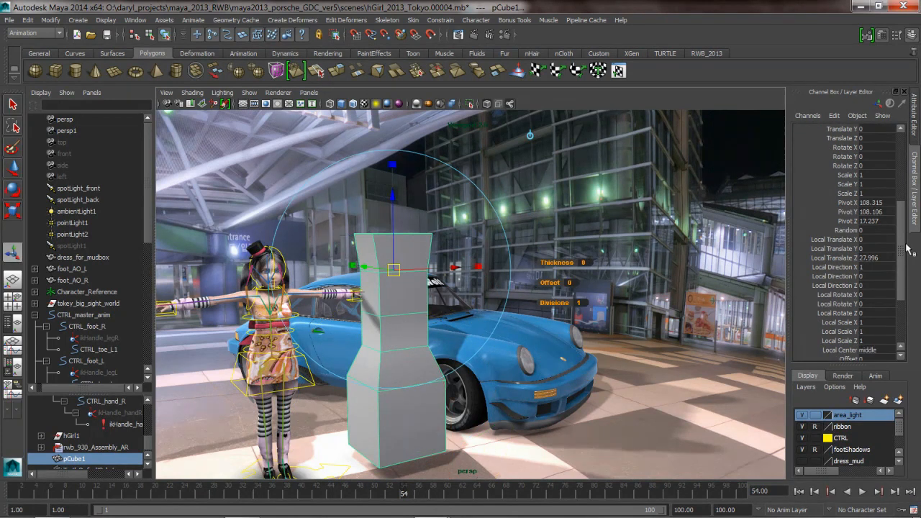
- Reshape the cube's first and second extrusions from its construction history with their manipulator handles, including along local X
scroll(908, 304, down, 3)
click(827, 337)
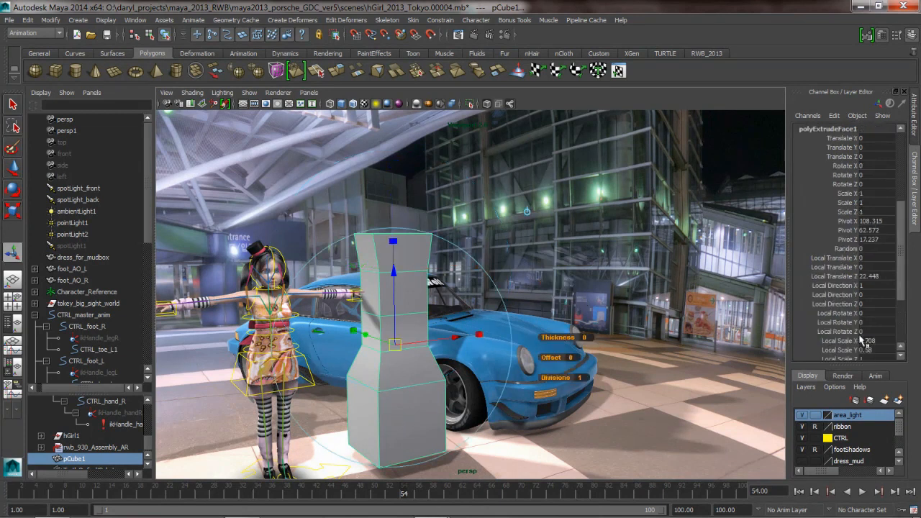
drag(474, 344, 403, 345)
drag(394, 243, 387, 351)
drag(901, 247, 902, 214)
click(835, 192)
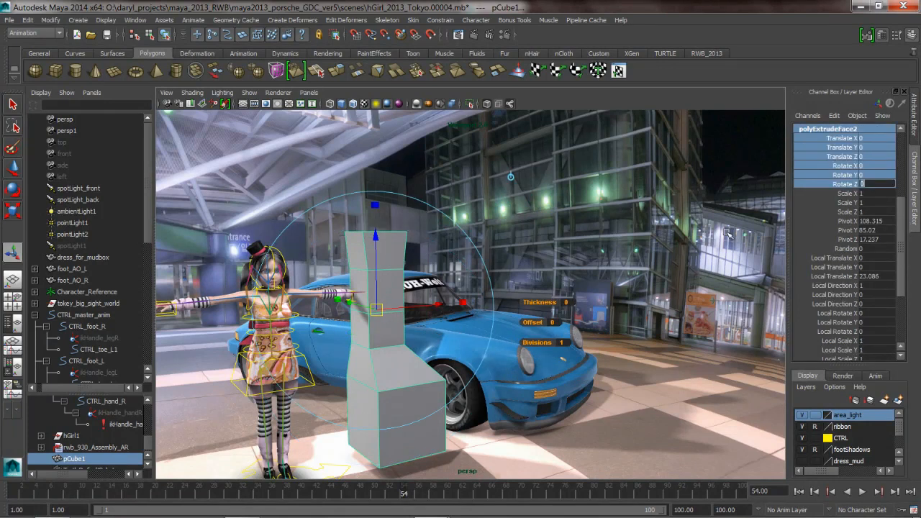
drag(468, 306, 404, 332)
- Return to object selection, delete the extruded cube, and collapse the CTRL_master_anim hierarchy
right_drag(395, 333, 410, 226)
alt+right_drag(479, 408, 403, 409)
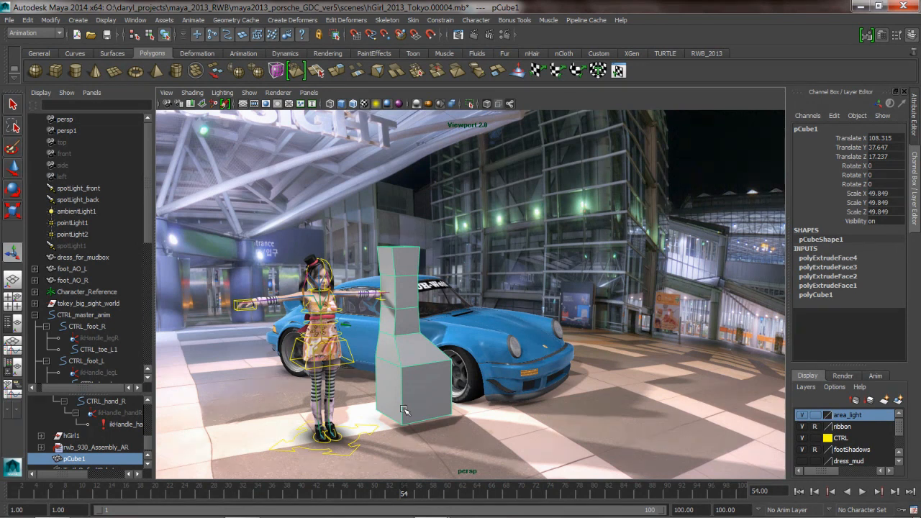
alt+drag(427, 389, 413, 389)
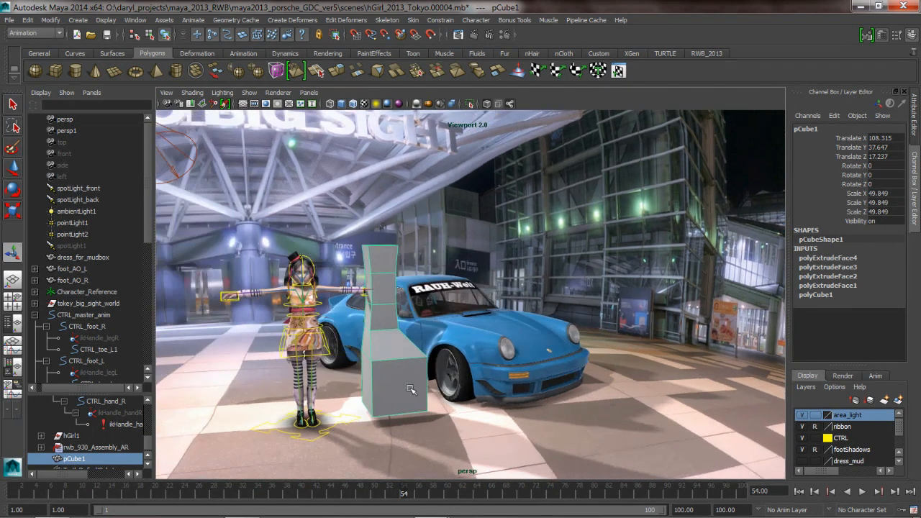
key(Delete)
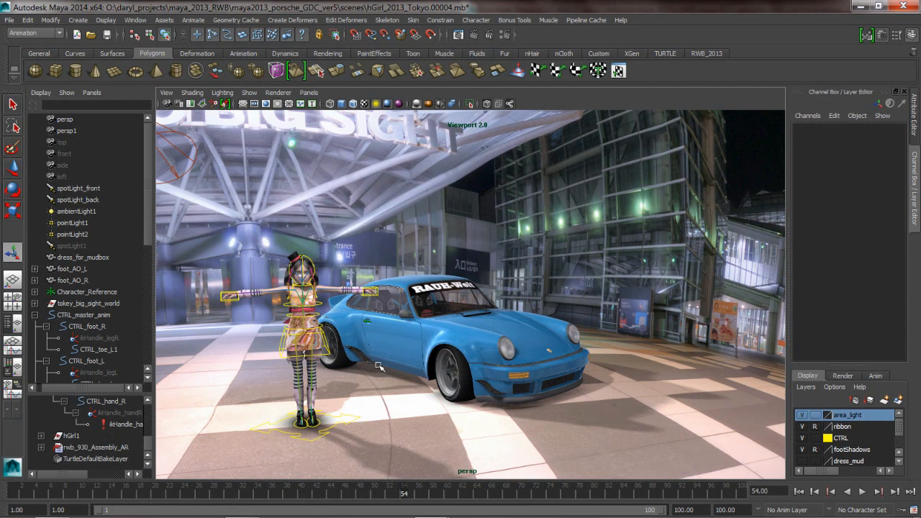
alt+middle_drag(378, 365, 393, 362)
click(35, 314)
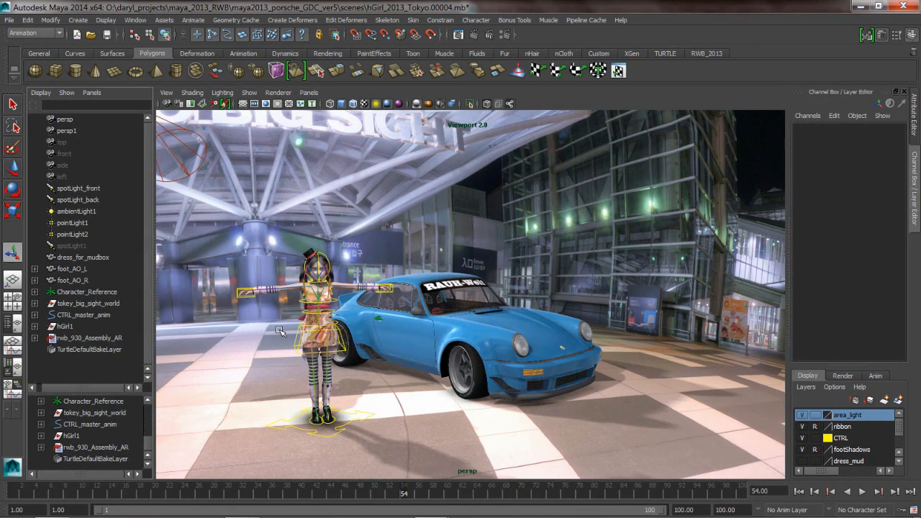
- Show the two Maya windows side by side and select the whole wheel_RR group on the Porsche in the second scene
key(super+Left)
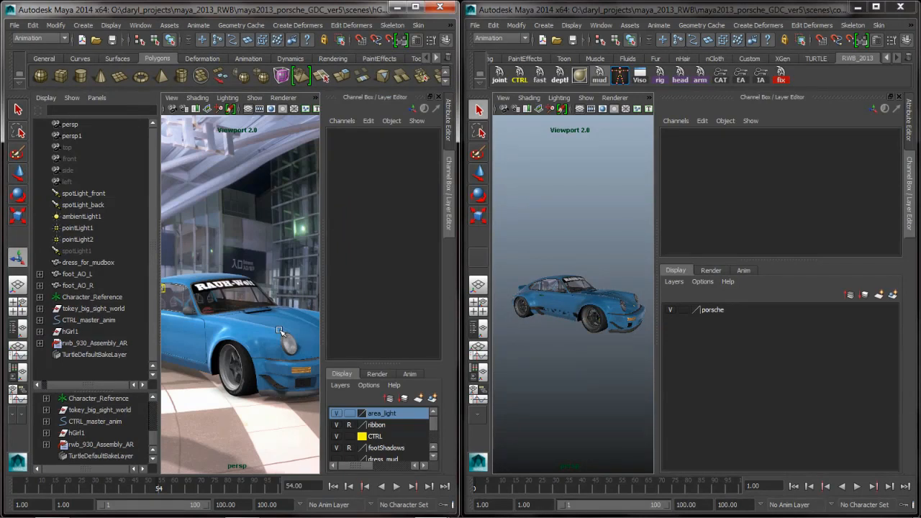
key(super)
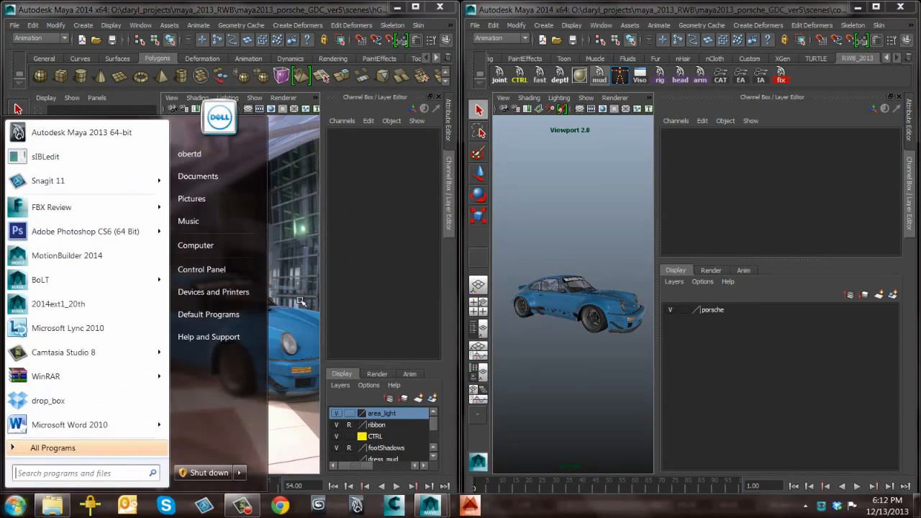
click(300, 301)
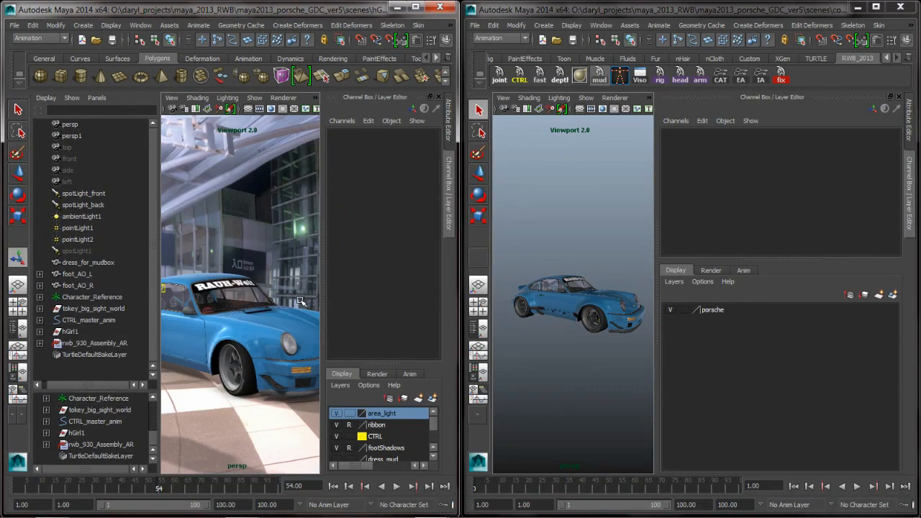
click(522, 308)
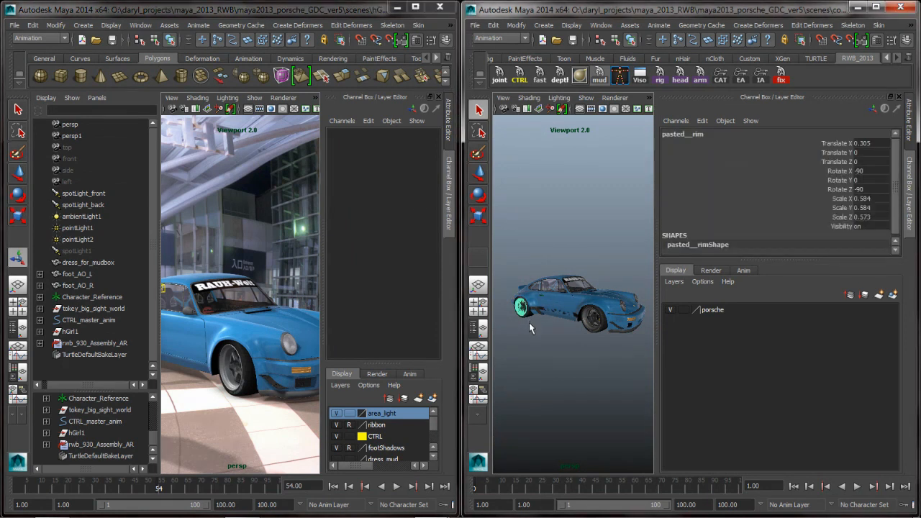
key(Up)
alt+drag(532, 323, 575, 308)
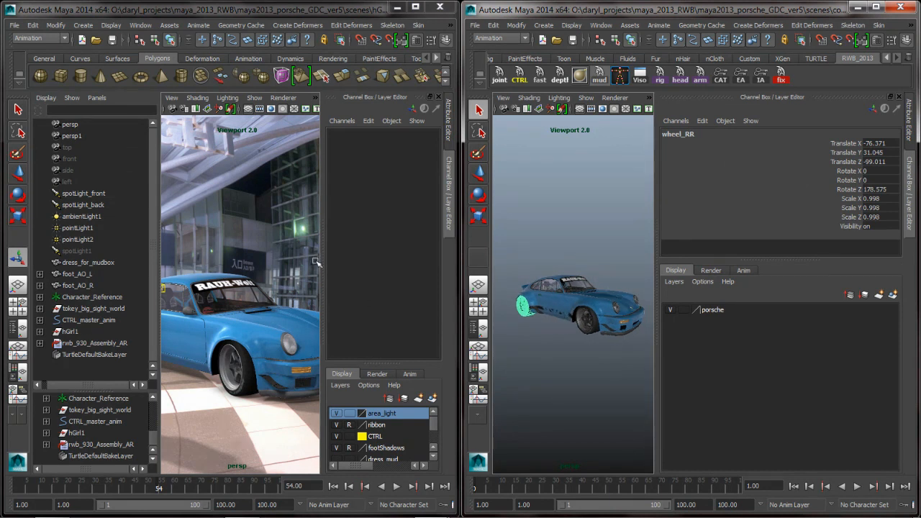
- Maximize the character scene's window and paste the copied wheel into it, beside the car
click(415, 7)
alt+drag(339, 272, 429, 262)
key(ctrl+v)
alt+drag(315, 354, 352, 369)
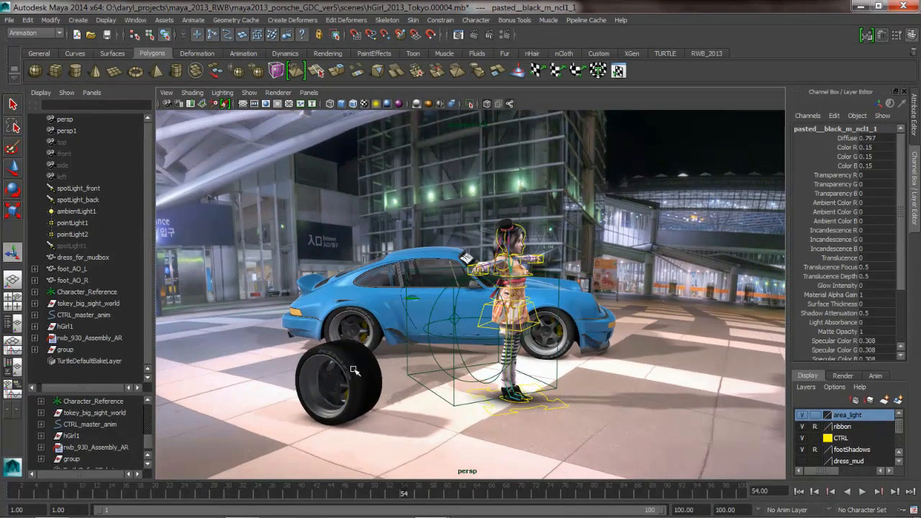
- Expand the pasted group's hierarchy down to the rim parts and widen the Outliner to read the prefixed node names
click(34, 349)
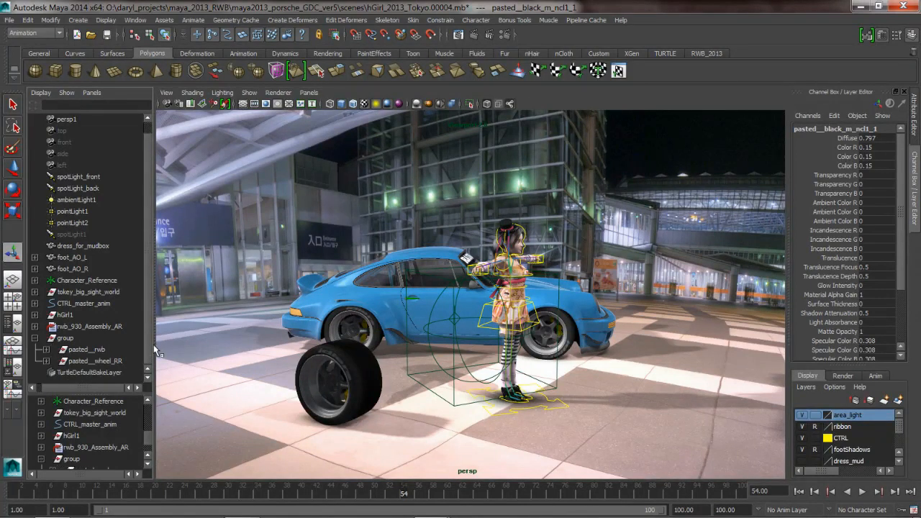
click(36, 349)
click(35, 339)
key(Caps_Lock)
click(35, 337)
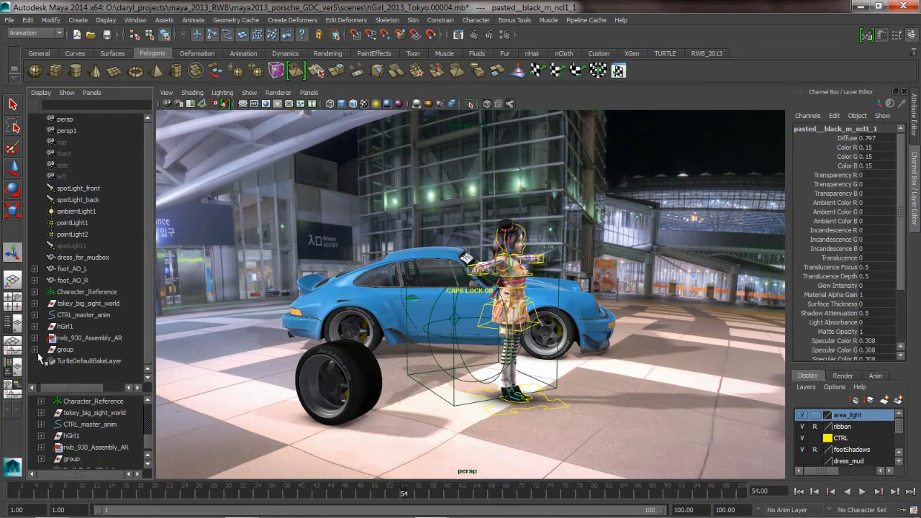
click(34, 349)
key(Caps_Lock)
scroll(151, 334, down, 1)
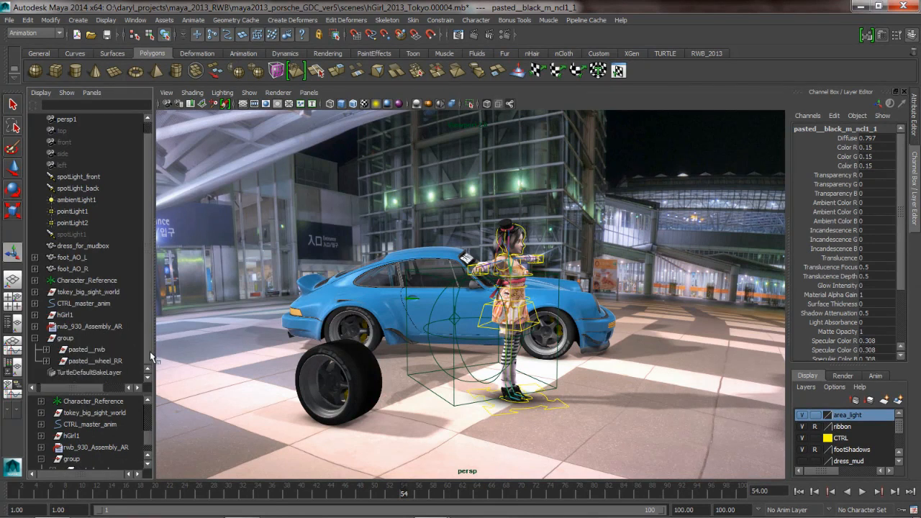
click(47, 349)
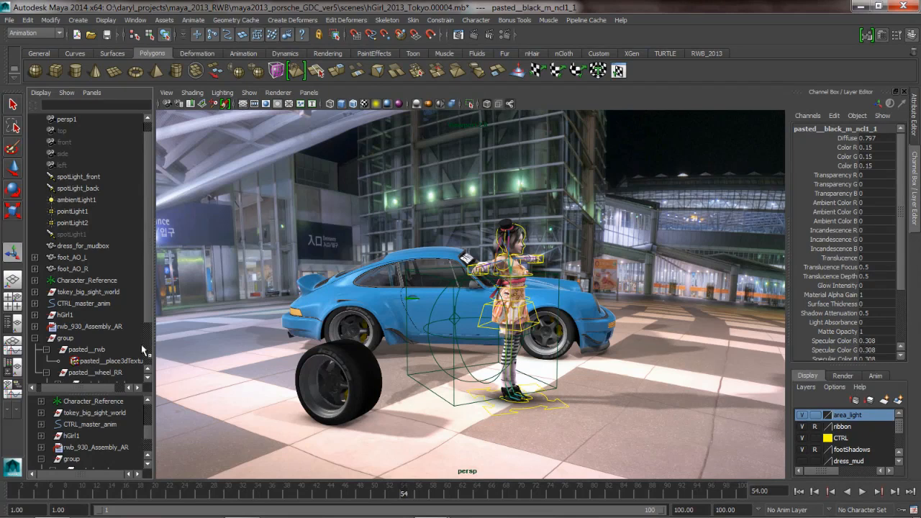
click(46, 372)
scroll(65, 338, down, 5)
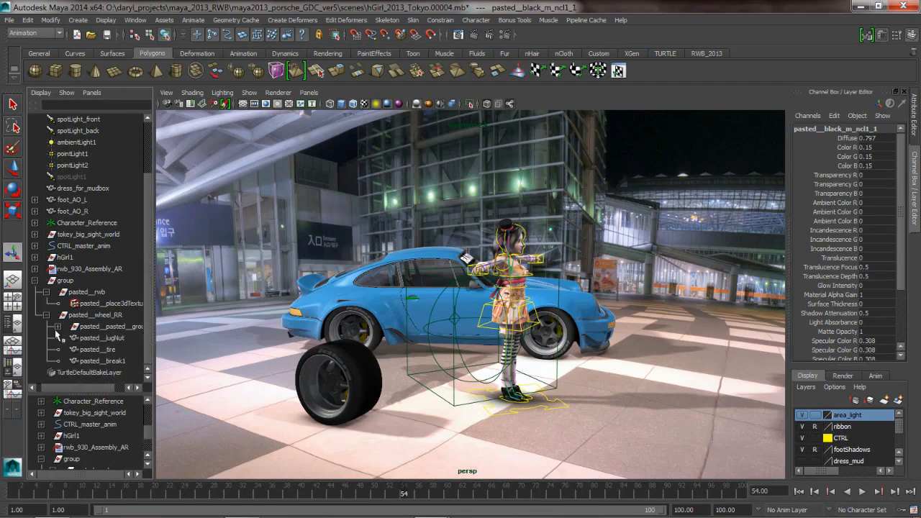
click(59, 327)
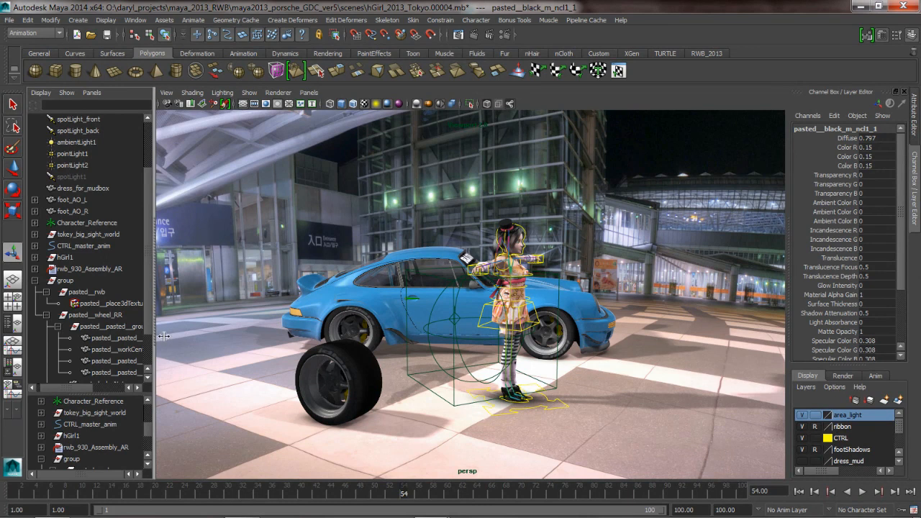
drag(154, 337, 259, 336)
- Select pasted__wheel_RR and use Search and Replace Names on its hierarchy, replacing "pasted__" with "."
click(101, 315)
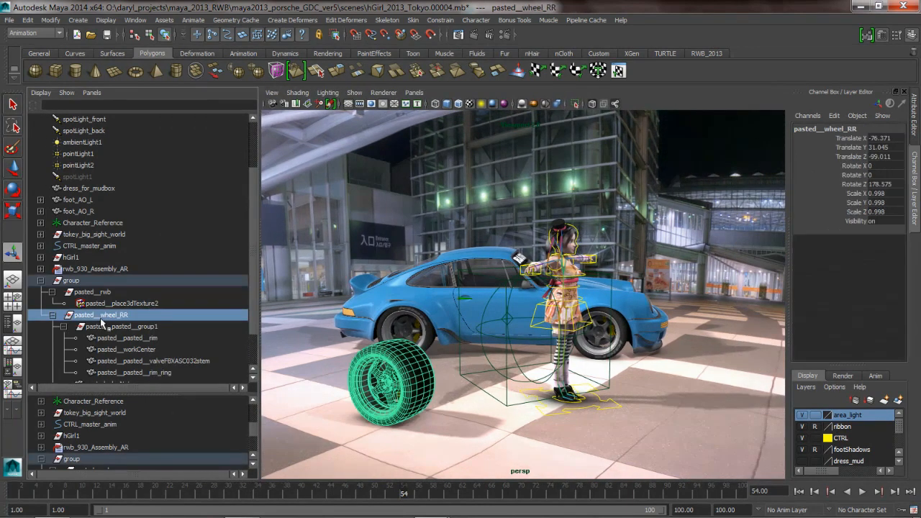
click(28, 19)
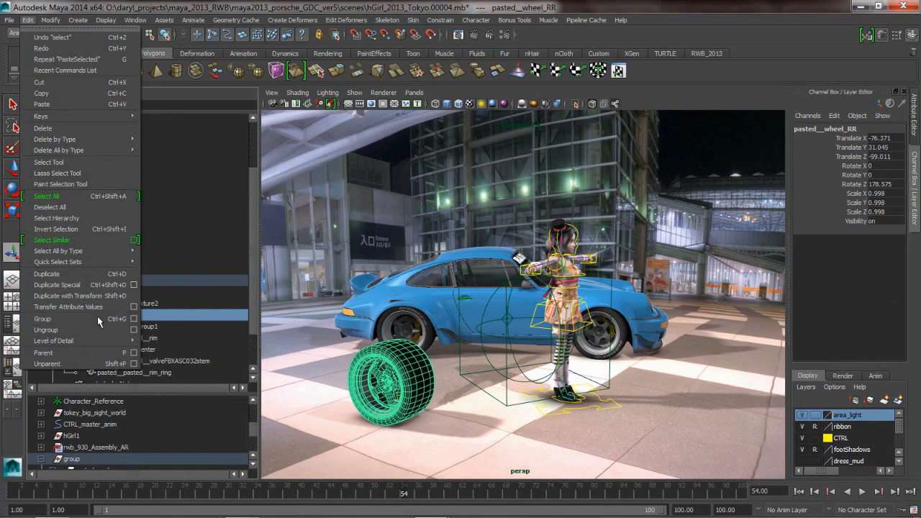
mouse_move(50, 19)
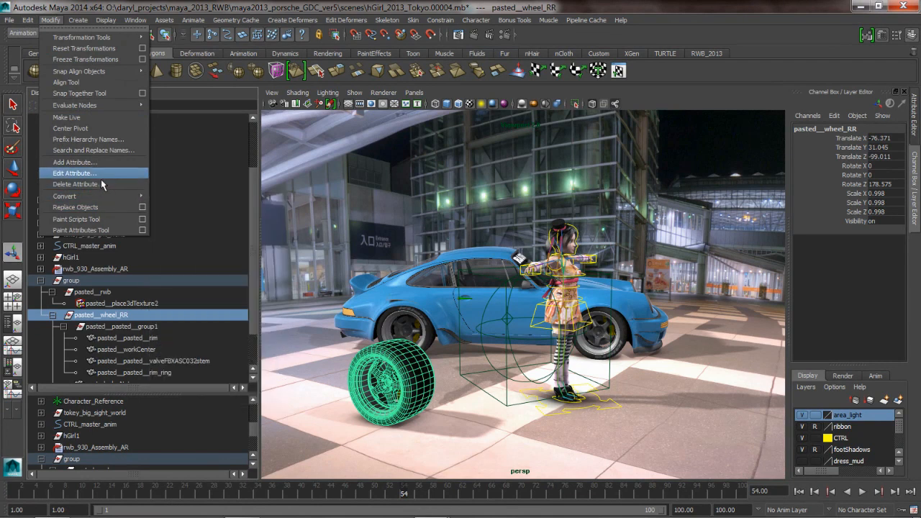
click(100, 151)
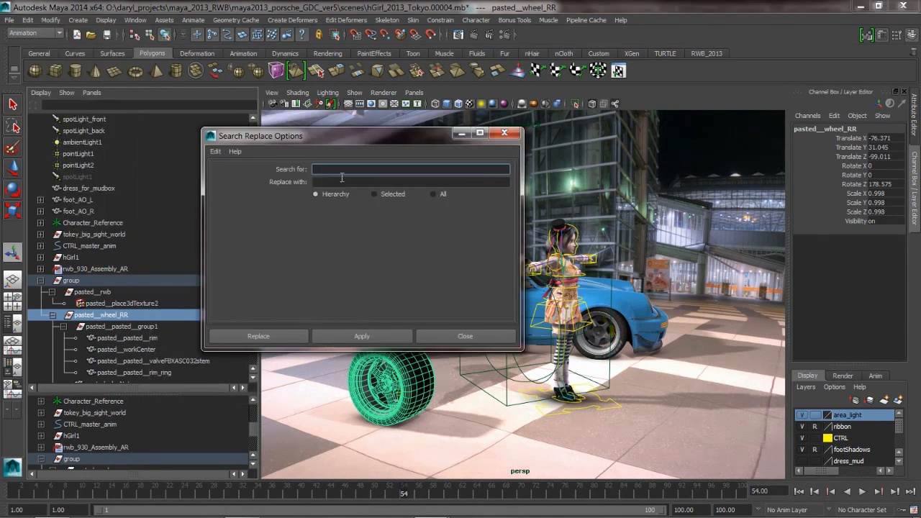
double_click(95, 321)
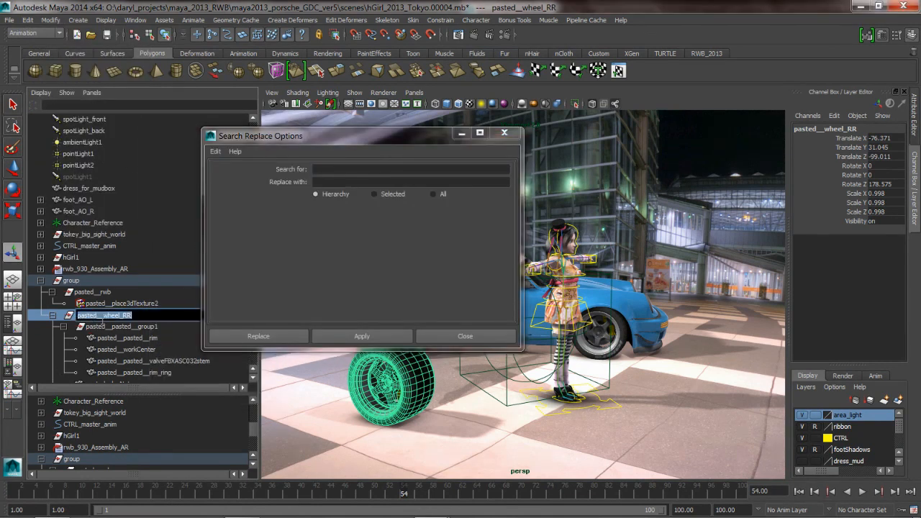
drag(104, 317, 72, 326)
click(331, 171)
click(329, 184)
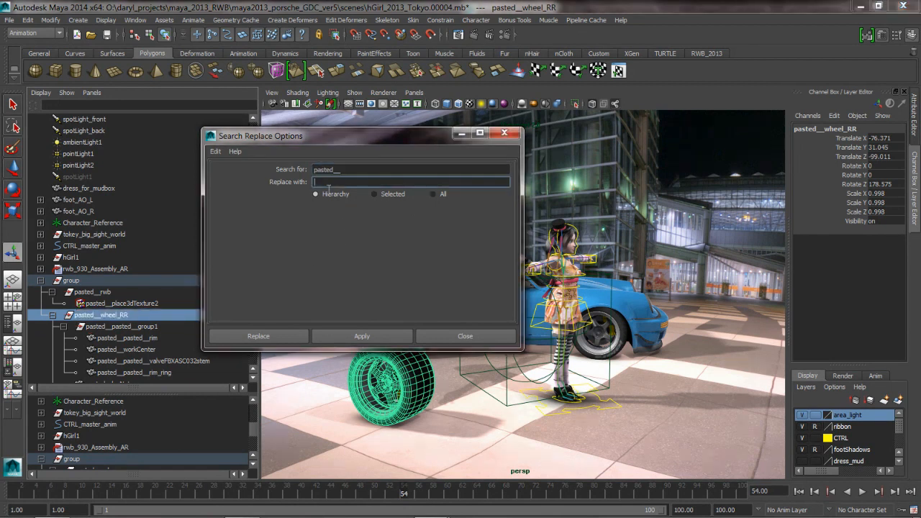
click(362, 336)
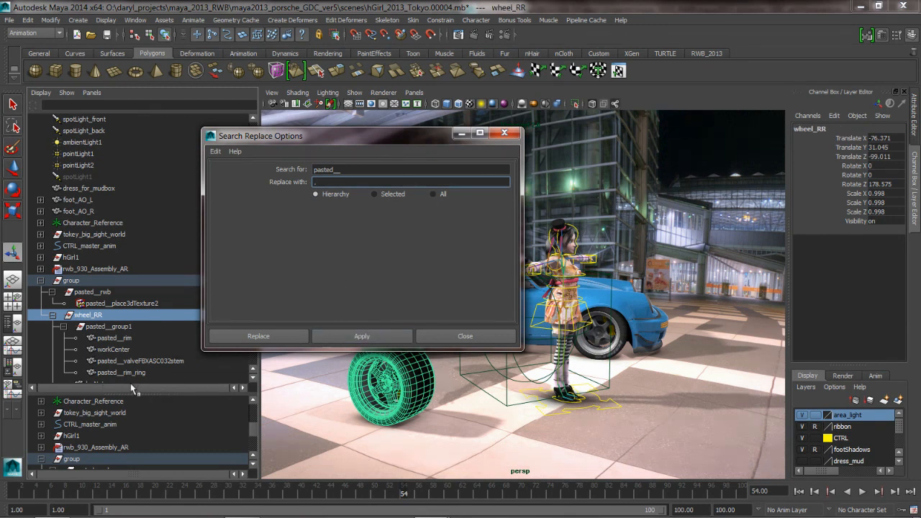
- Apply the same name replacement to the valve stem, rim ring and rim individually to strip their remaining "pasted__" prefix
click(121, 361)
click(356, 340)
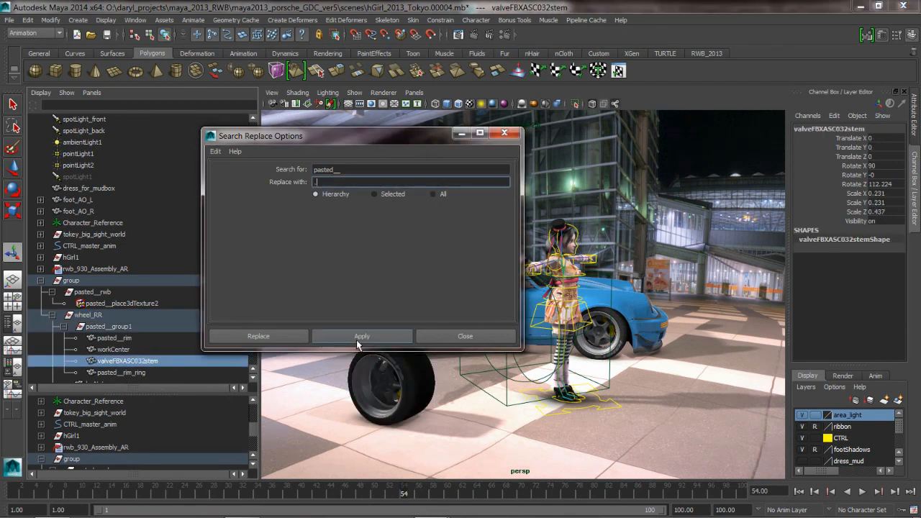
click(142, 373)
click(359, 338)
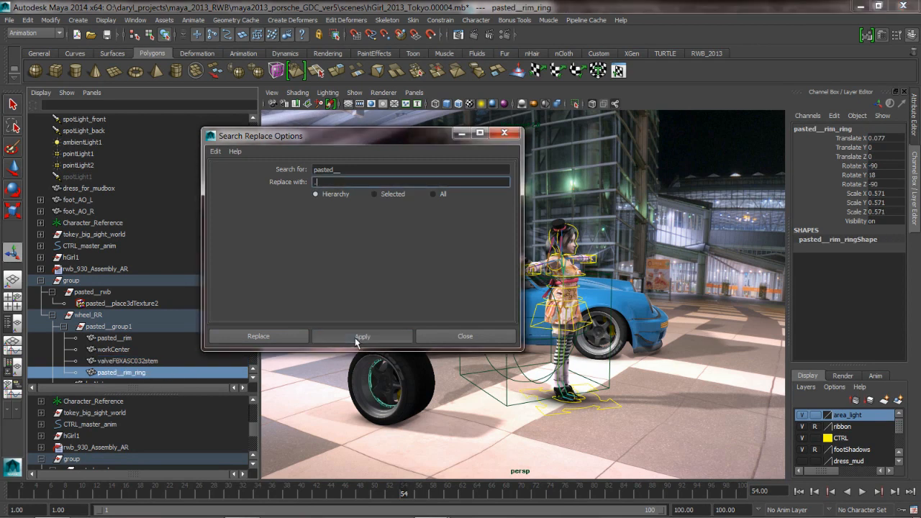
click(114, 338)
click(382, 338)
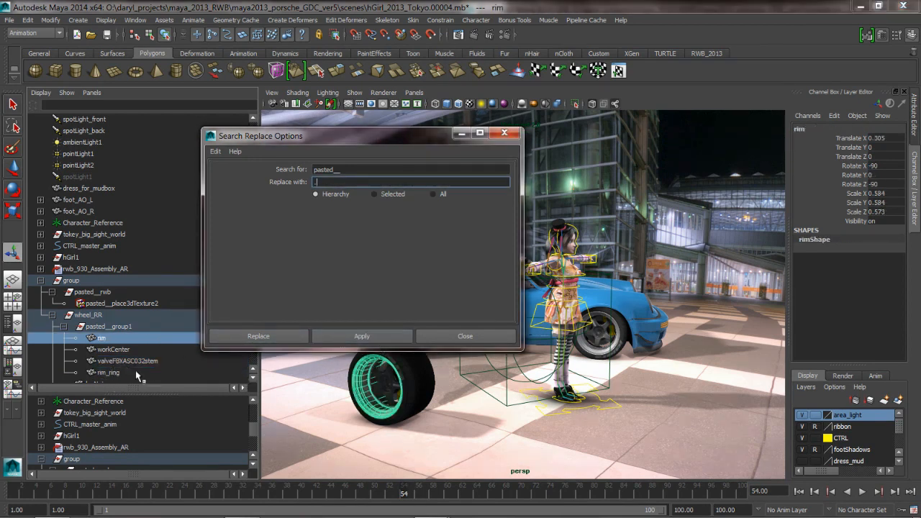
- Strip the remaining "pasted__" prefix from pasted__group1 with the same replacement and close the Search Replace Options
scroll(141, 356, down, 2)
click(114, 282)
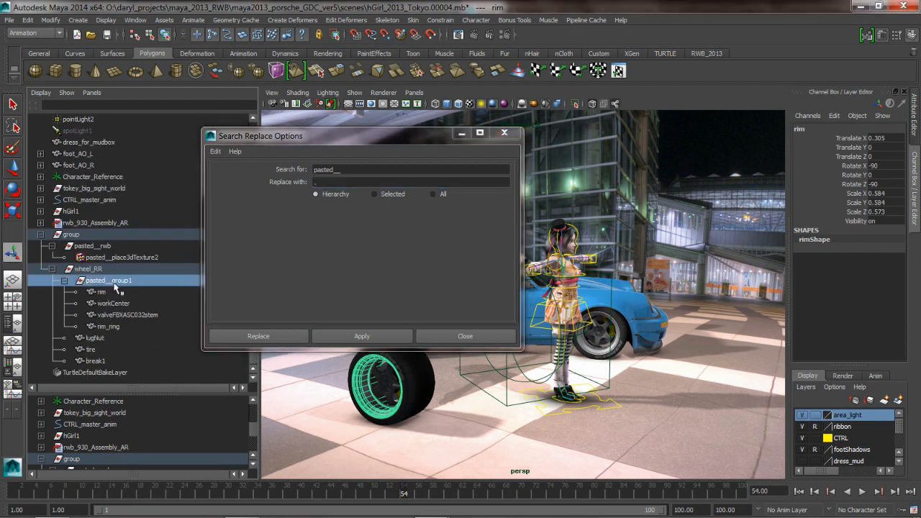
click(356, 337)
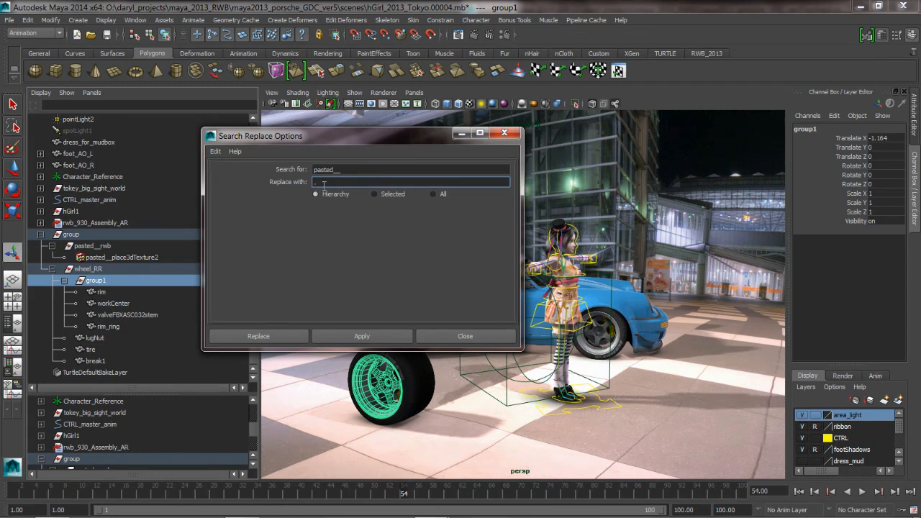
click(466, 336)
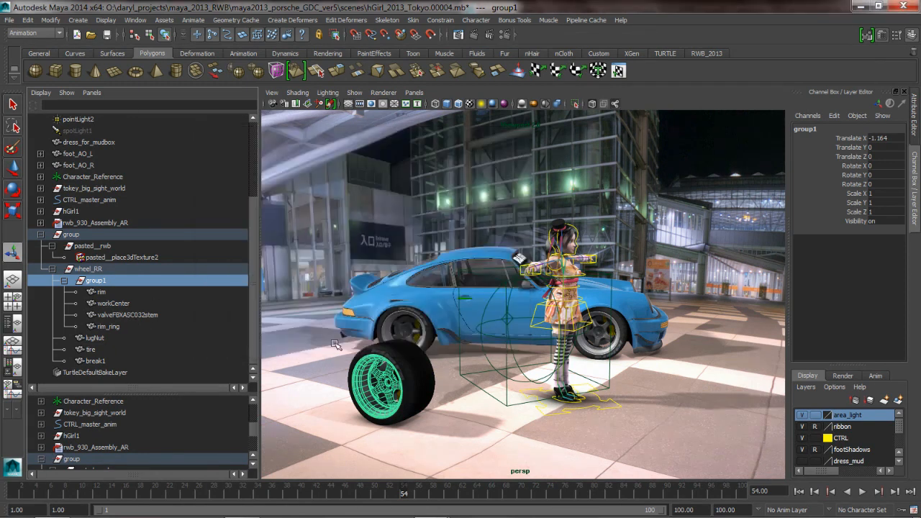
- Delete the wheel's group1 and the entire pasted group from the scene
click(336, 346)
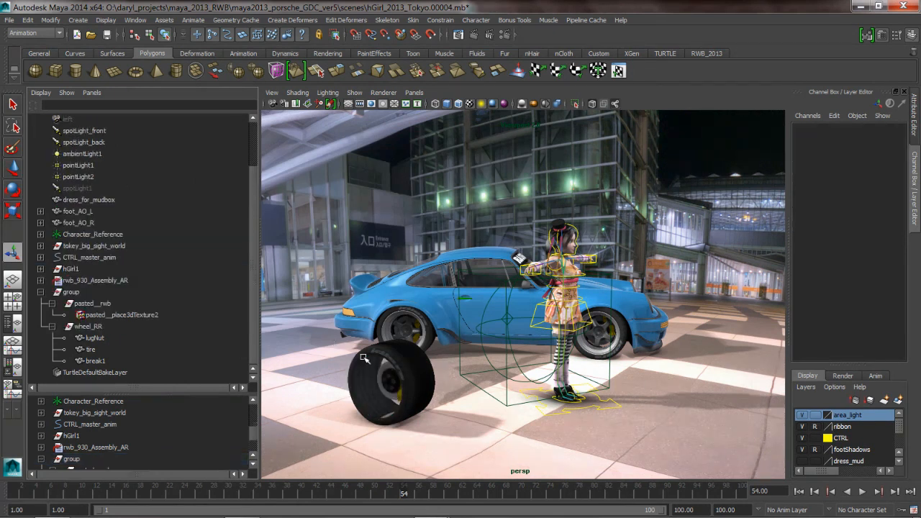
click(72, 292)
key(Delete)
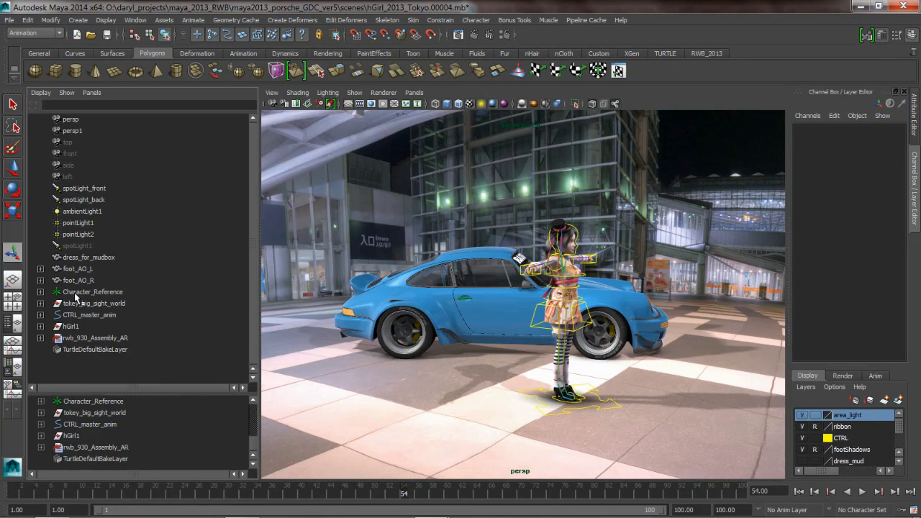
- Select the character's master control, CTRL_master_anim, at her feet
alt+drag(319, 326, 389, 321)
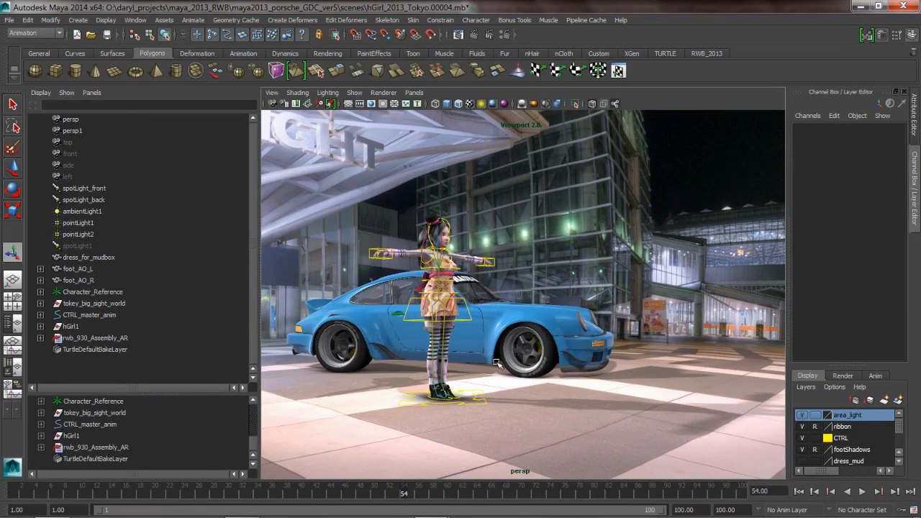
click(491, 407)
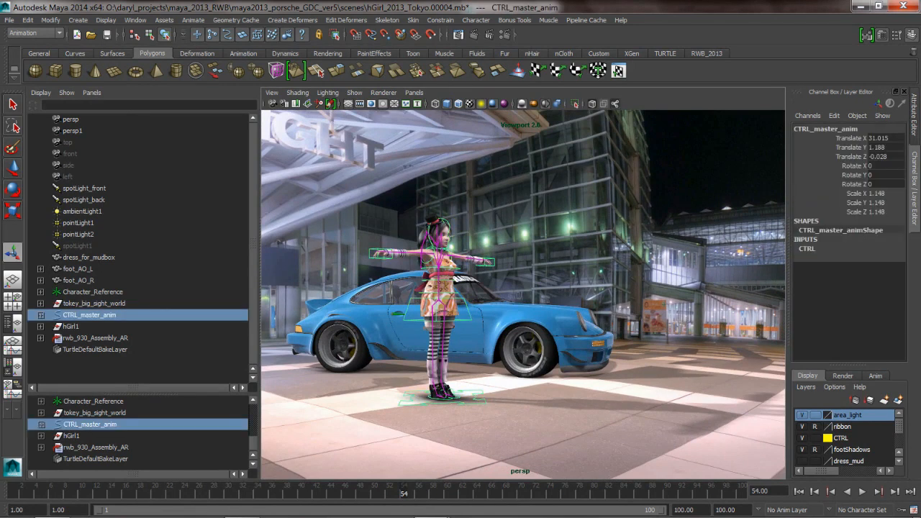
- Add the note "this is to move the root" to the CTRL_master_animShape node in its attributes
click(915, 112)
drag(759, 409, 784, 362)
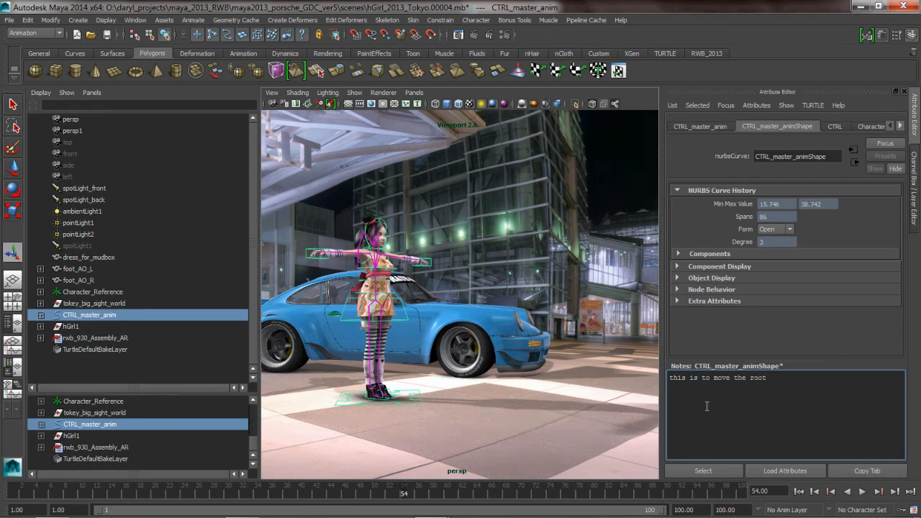
click(403, 368)
click(433, 409)
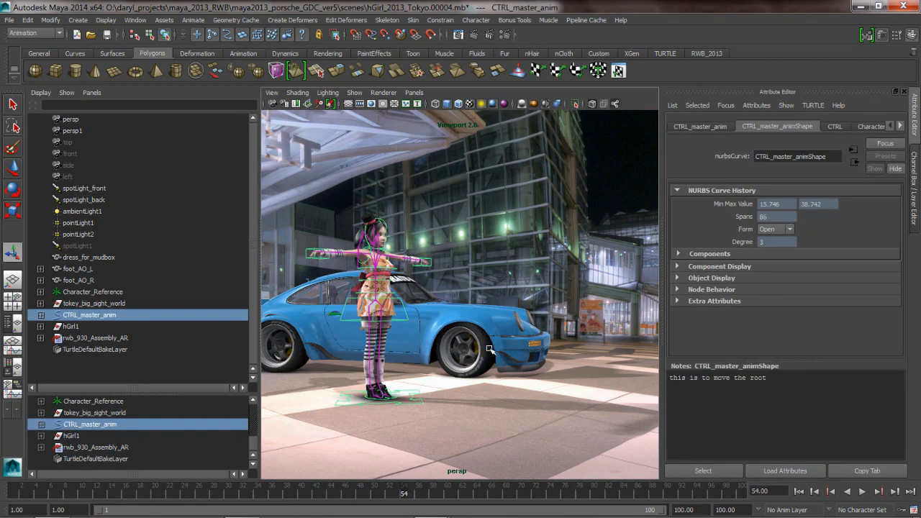
- Activate the Grease Pencil for the persp camera and hand-draw a pointer line and lettering over the car's front
alt+middle_drag(411, 347, 441, 338)
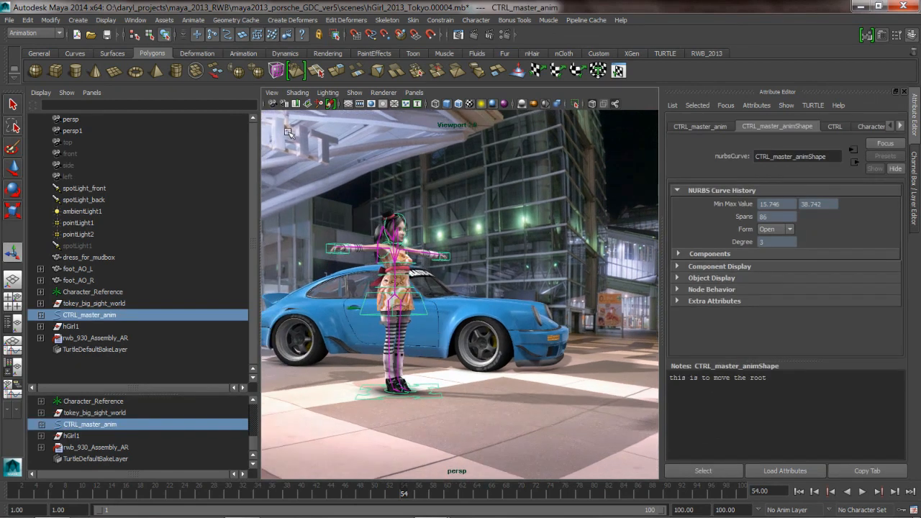
click(330, 104)
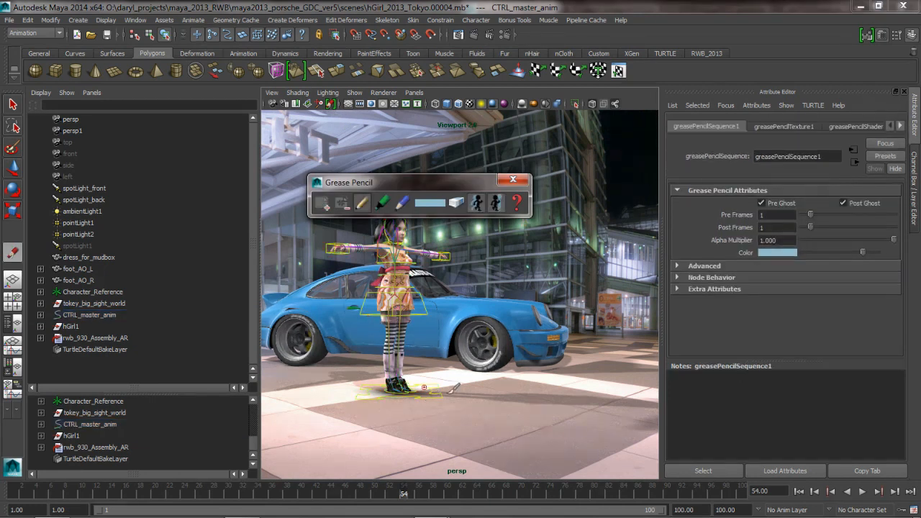
mouse_move(453, 385)
mouse_down()
mouse_move(503, 323)
mouse_move(498, 295)
mouse_move(508, 311)
mouse_up()
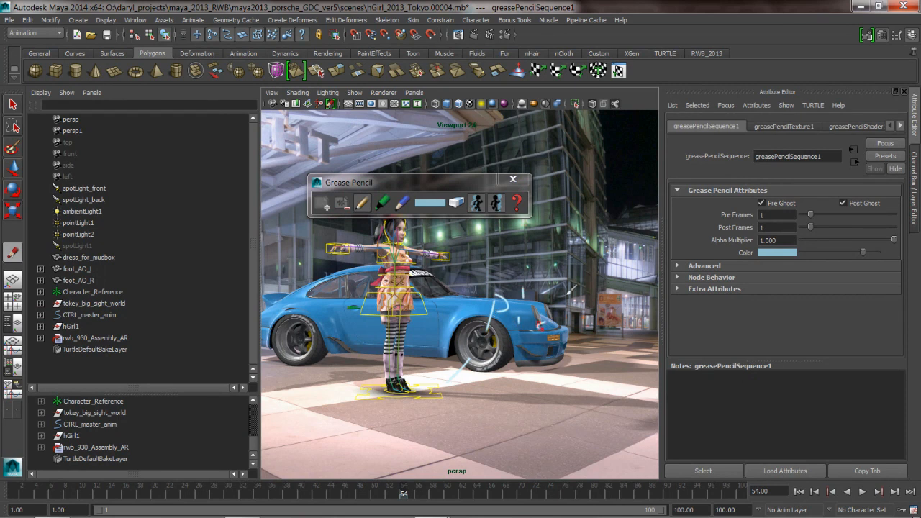
drag(568, 311, 593, 341)
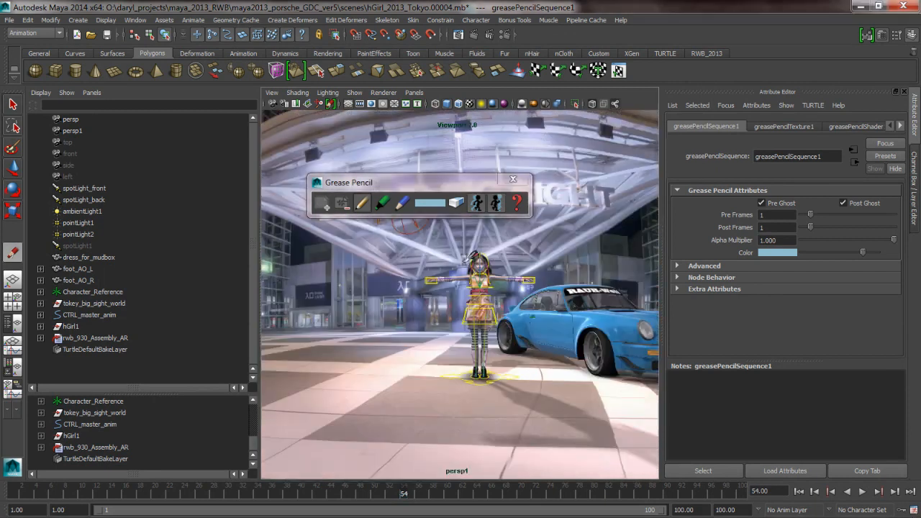
- Switch between the persp1 and persp cameras to check which view carries the grease pencil sketch
key(space)
mouse_move(545, 265)
mouse_down()
mouse_move(662, 290)
mouse_move(606, 262)
mouse_up()
key(space)
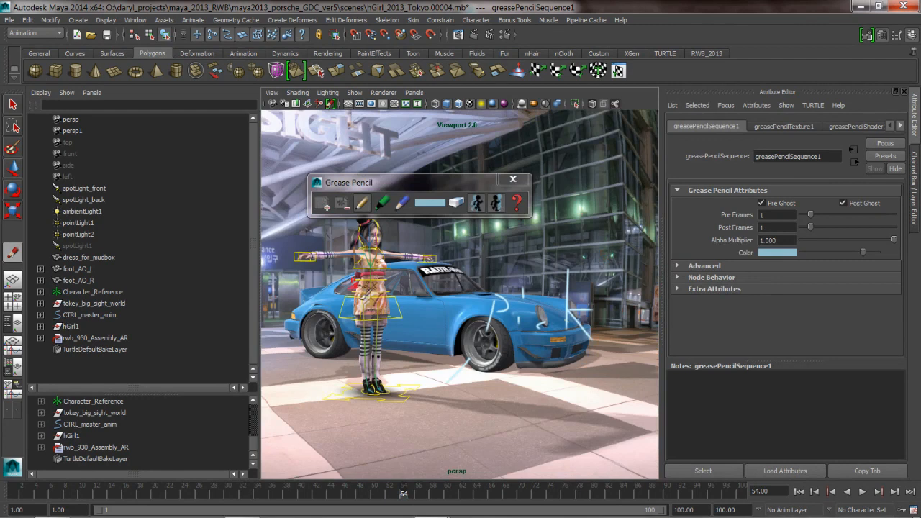
key(space)
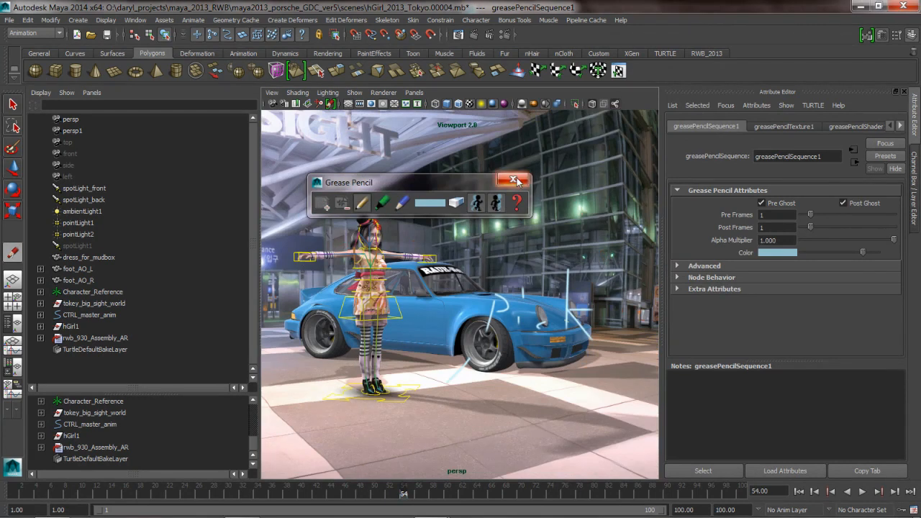
- Close the Grease Pencil window and look through a newly created perspective camera
click(513, 179)
key(space)
drag(387, 169, 400, 240)
key(space)
drag(286, 201, 311, 236)
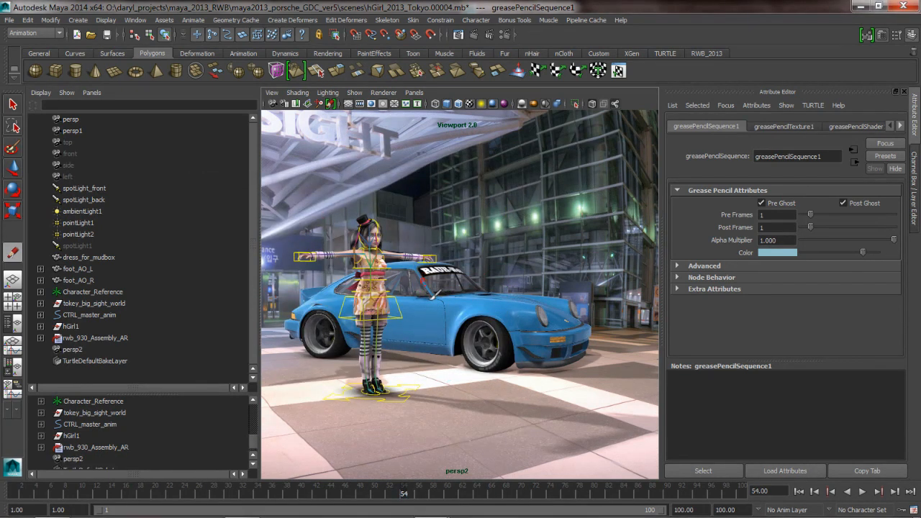
key(space)
mouse_move(425, 286)
mouse_down()
mouse_move(425, 205)
mouse_move(412, 184)
mouse_up()
key(space)
key(space)
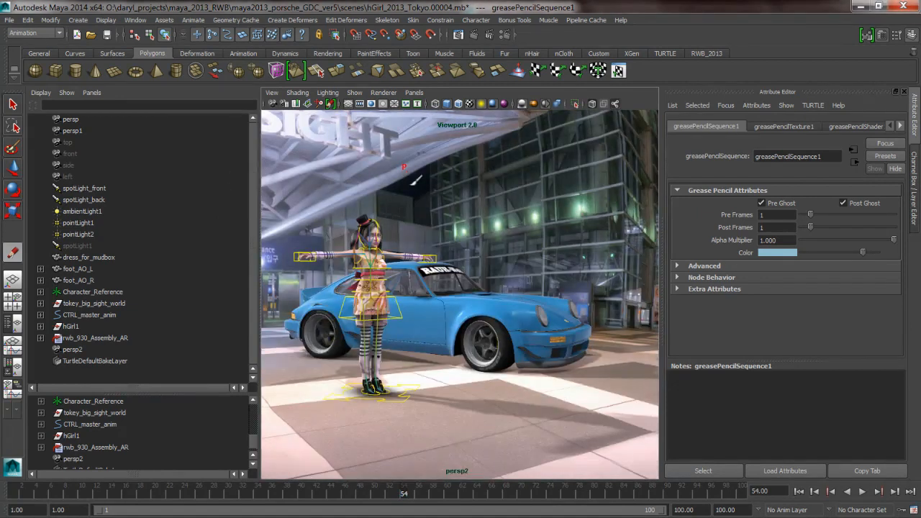
key(space)
drag(342, 200, 380, 230)
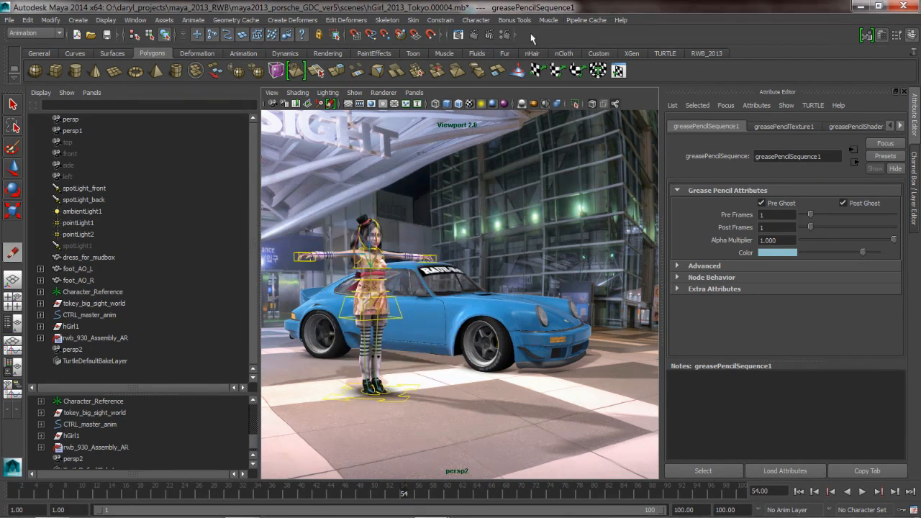
- Open the Bonus Tools' Scene Annotation window for the current scene and dismiss it
click(513, 21)
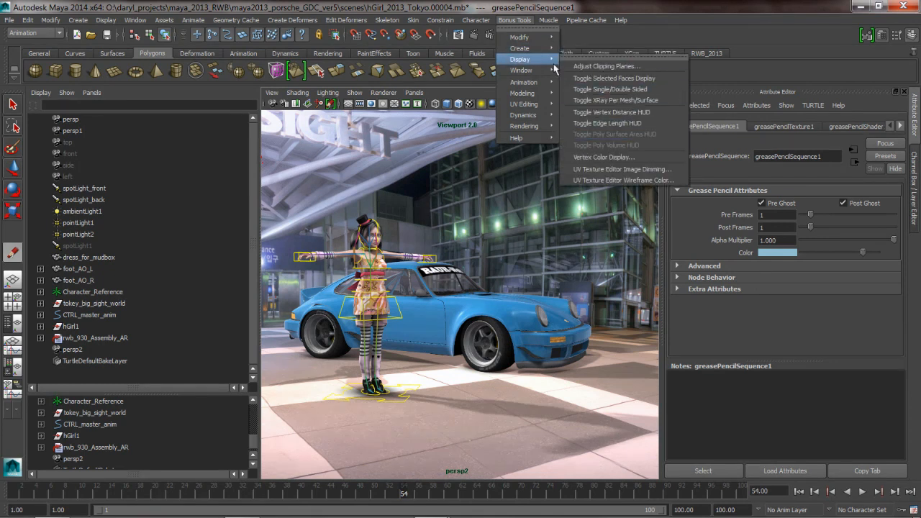
click(651, 126)
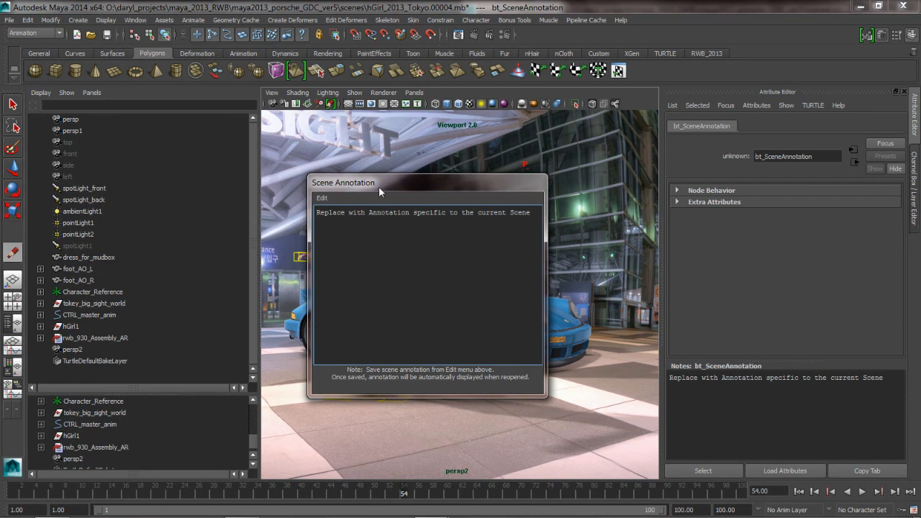
click(322, 198)
click(343, 231)
click(435, 267)
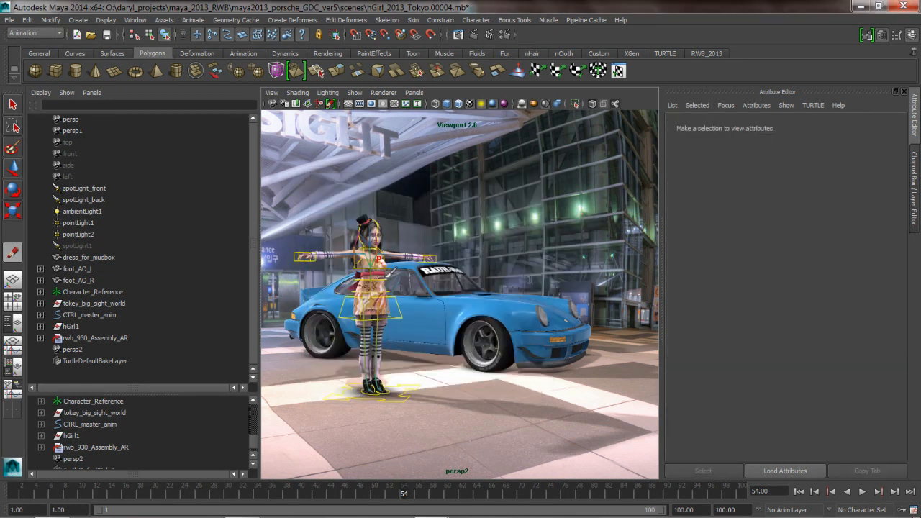
- Leave the grease pencil for the Move tool and change to a single perspective layout without the Outliner
key(w)
alt+drag(449, 246, 439, 251)
alt+middle_drag(430, 291, 438, 285)
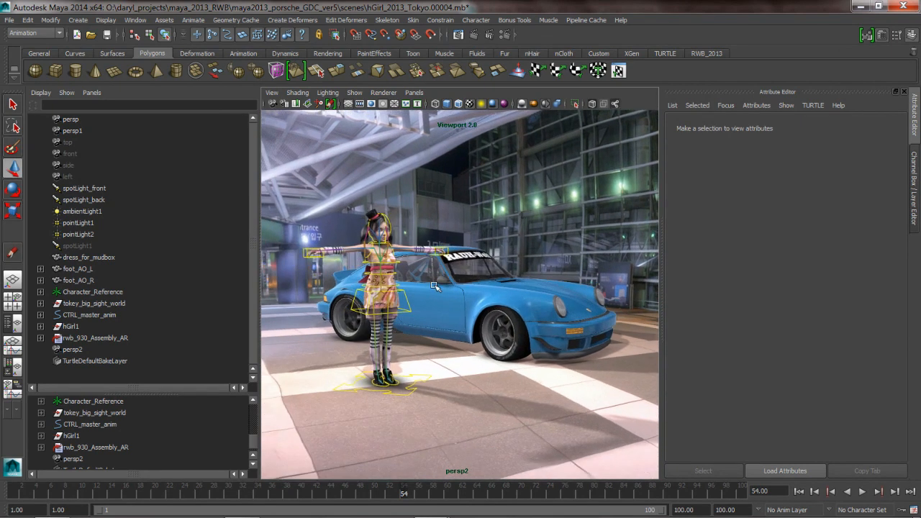
key(space)
alt+right_drag(373, 297, 257, 396)
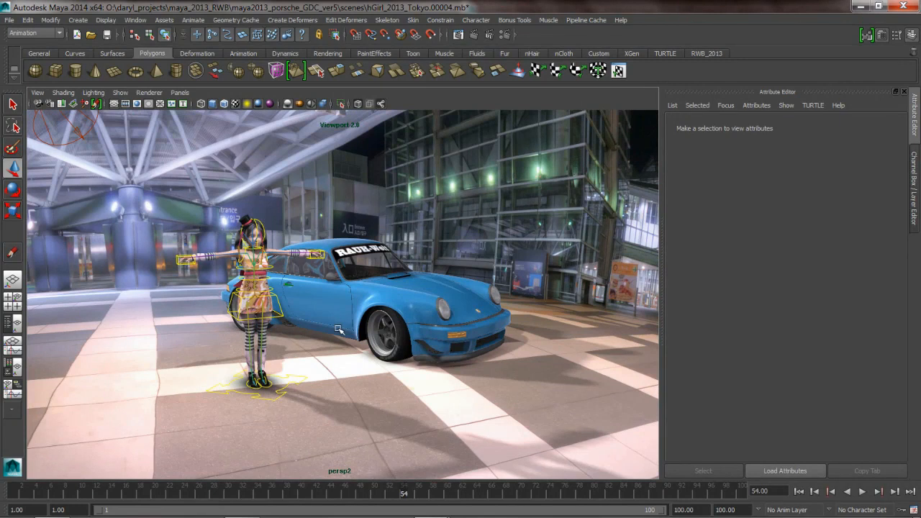
- Create a polygon cone beside the character, scale it up to about waist height and raise it above the floor
click(95, 70)
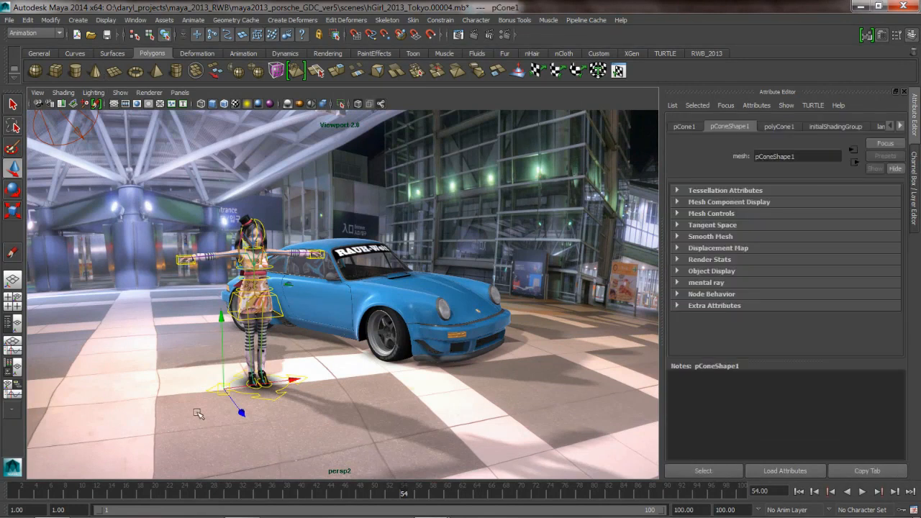
key(e)
key(r)
drag(204, 383, 209, 385)
key(w)
drag(219, 324, 217, 272)
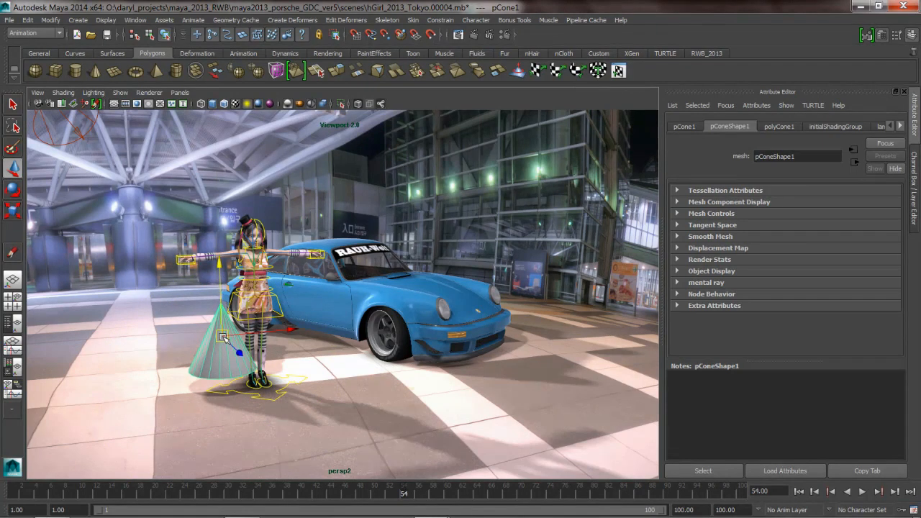
- Lower the cone's pivot to its base and shift the cone slightly while trying grid, curve and point snapping
mouse_move(223, 338)
alt+mouse_down()
mouse_move(179, 340)
mouse_move(207, 337)
alt+mouse_up()
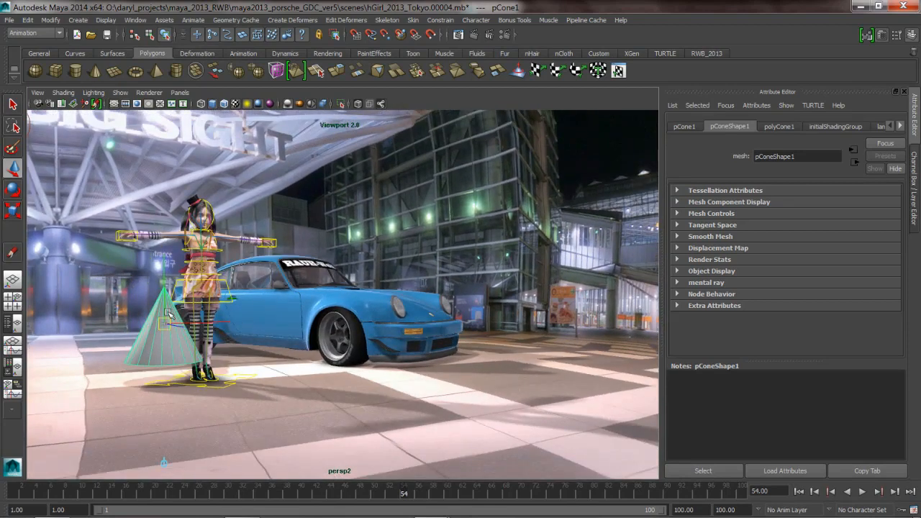
drag(166, 275, 169, 318)
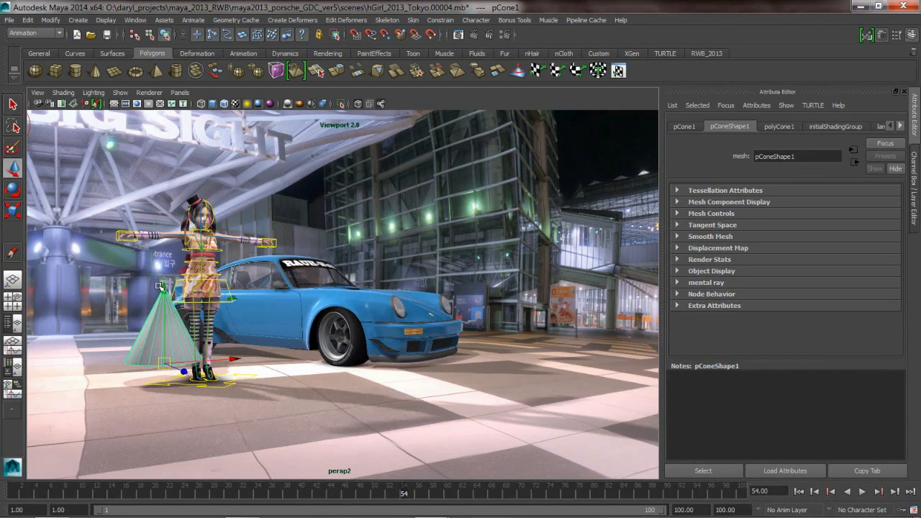
click(359, 38)
key(x)
key(c)
key(v)
drag(183, 371, 163, 364)
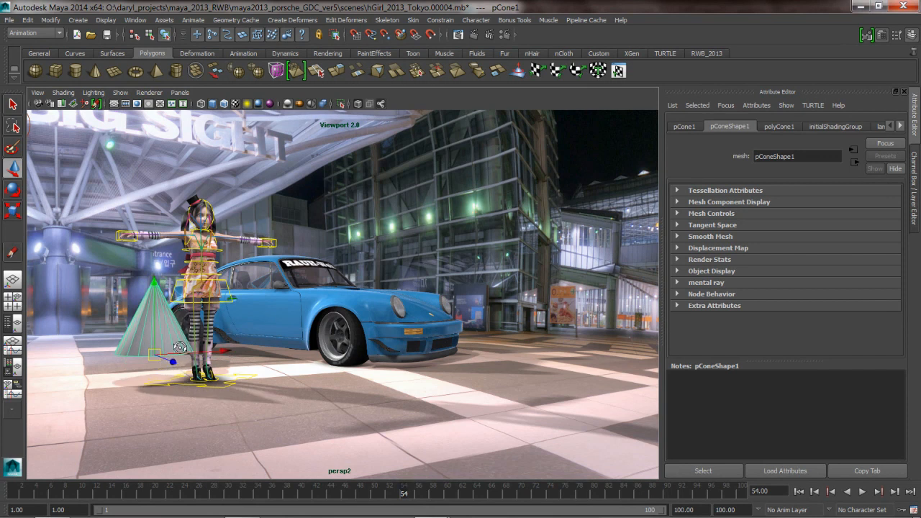
alt+drag(182, 324, 177, 331)
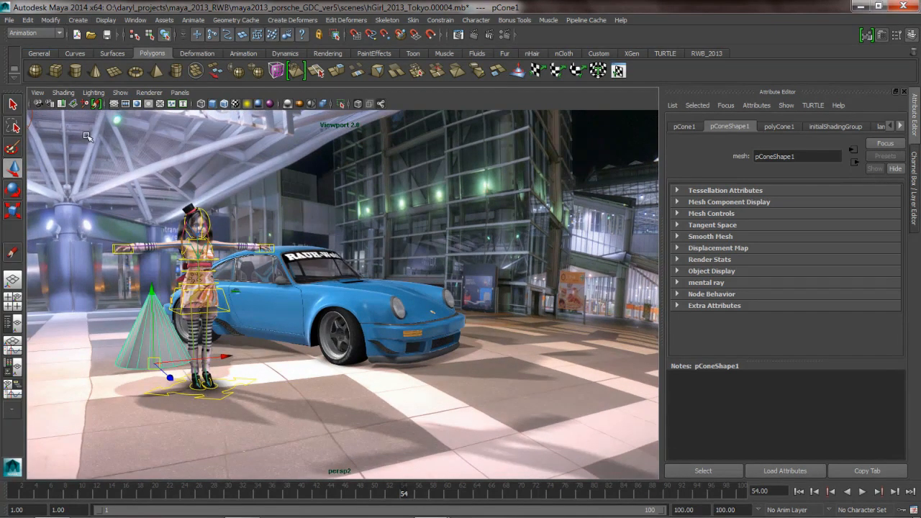
- Align the cone to the car's body with the Align Tool so it sits over the car, then return to the Move tool
click(140, 180)
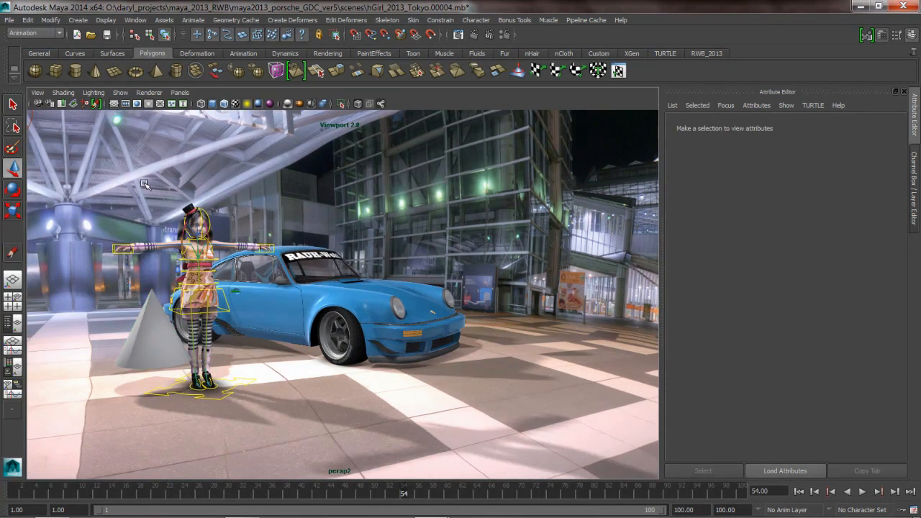
click(51, 19)
mouse_move(82, 23)
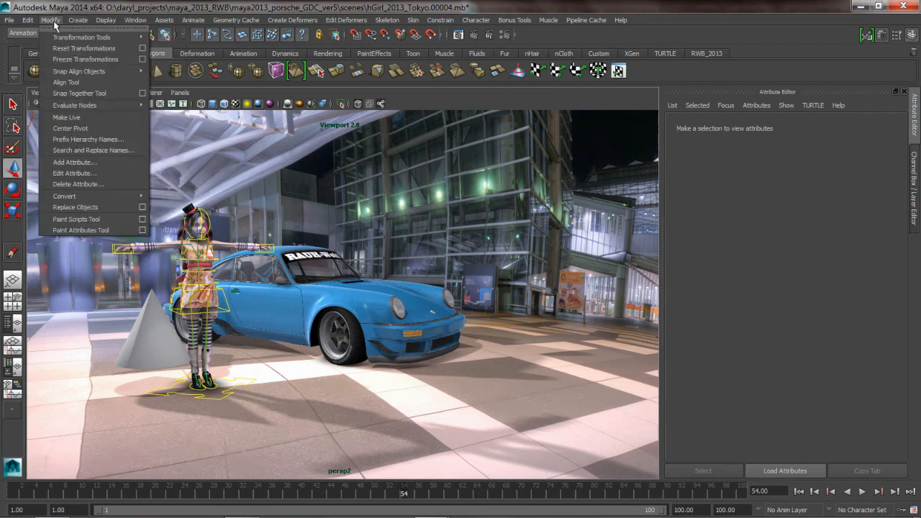
click(69, 85)
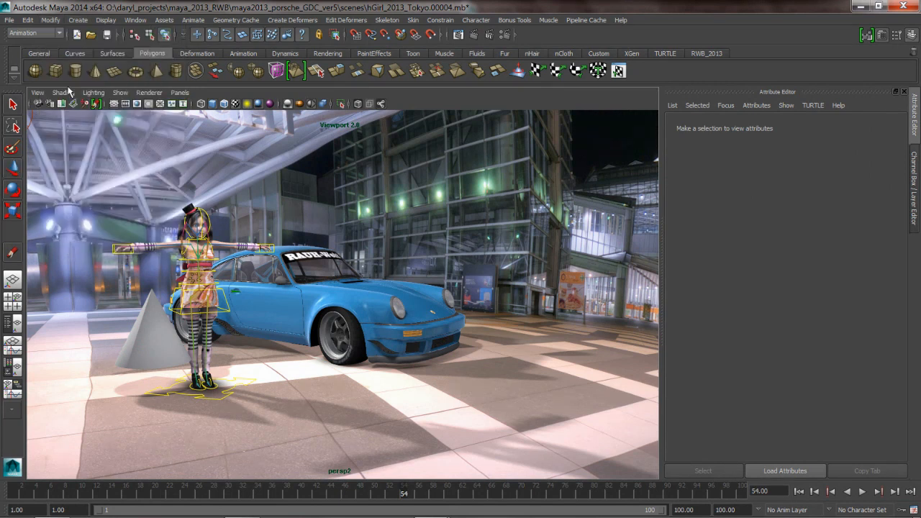
alt+drag(354, 364, 373, 310)
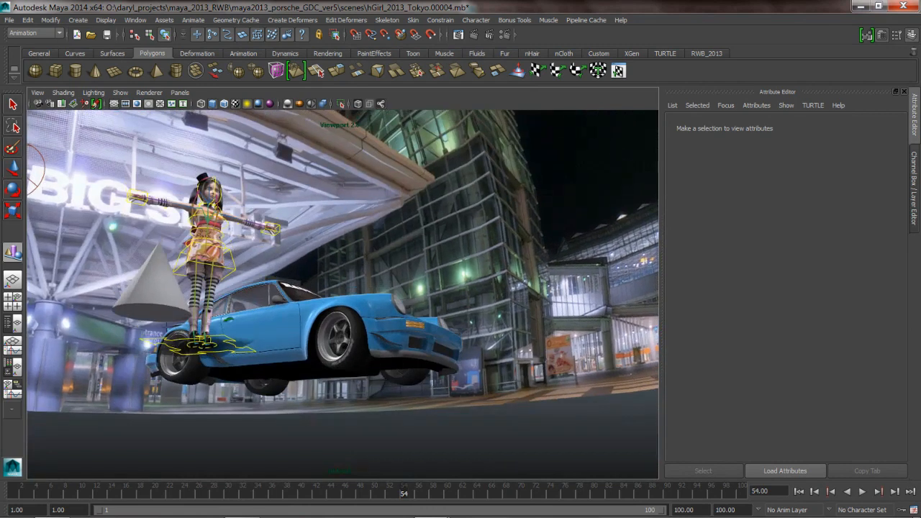
click(164, 311)
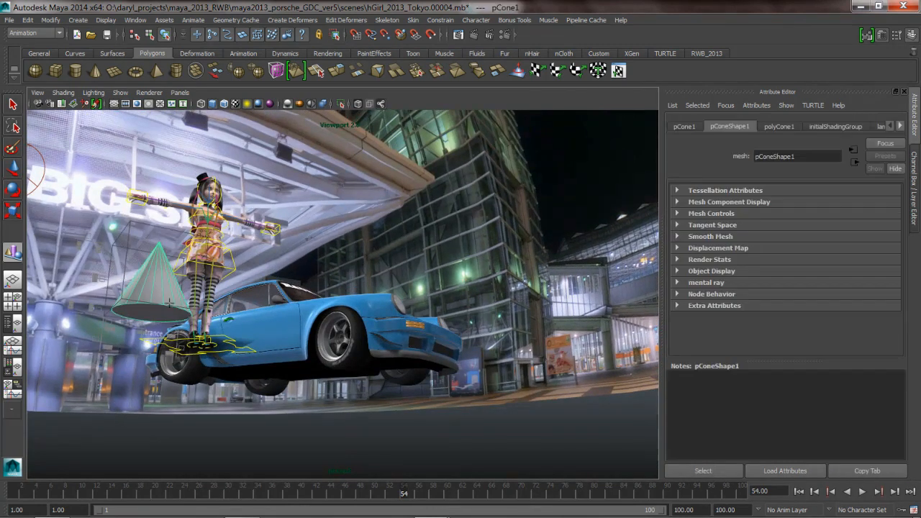
key([)
key([)
key([)
alt+drag(367, 320, 360, 337)
click(321, 293)
mouse_move(333, 302)
alt+mouse_down()
mouse_move(331, 322)
mouse_move(335, 314)
alt+mouse_up()
click(153, 357)
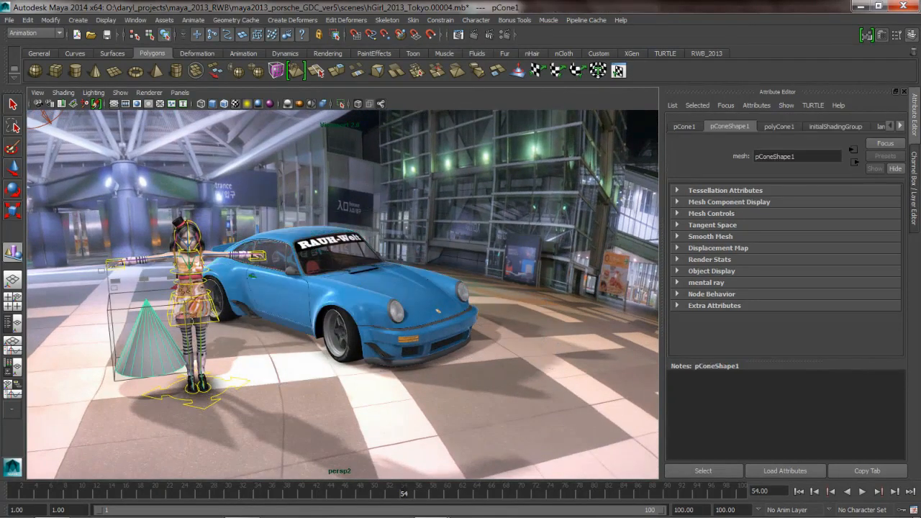
click(306, 232)
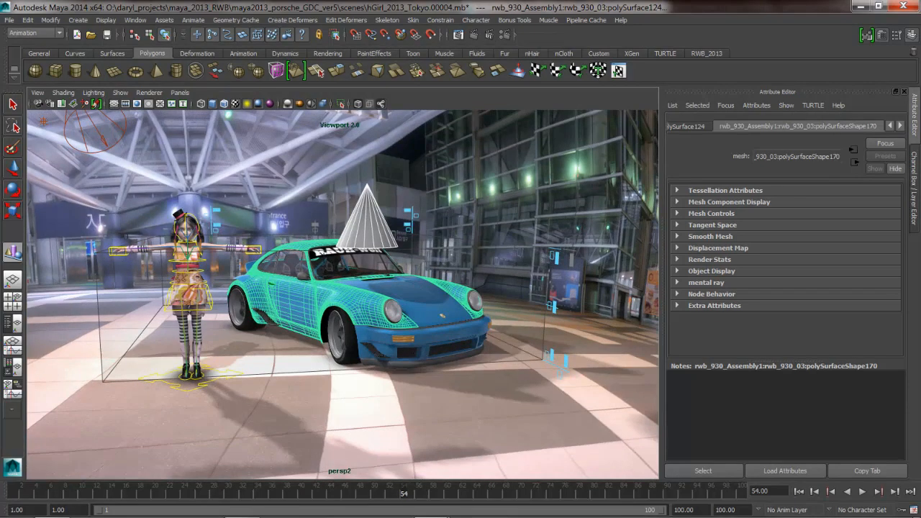
key(w)
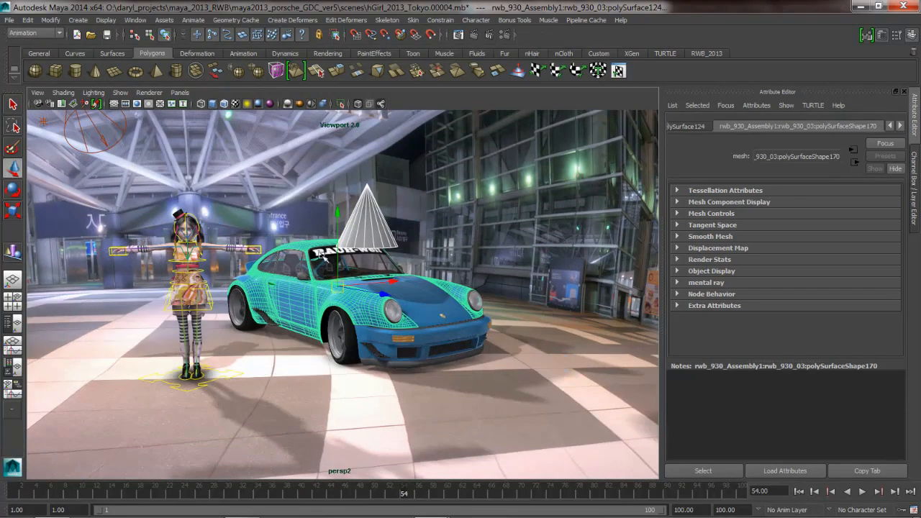
- Use the Snap Together Tool to attach the base of the cone to the side of the car body
click(372, 209)
click(80, 22)
mouse_move(58, 22)
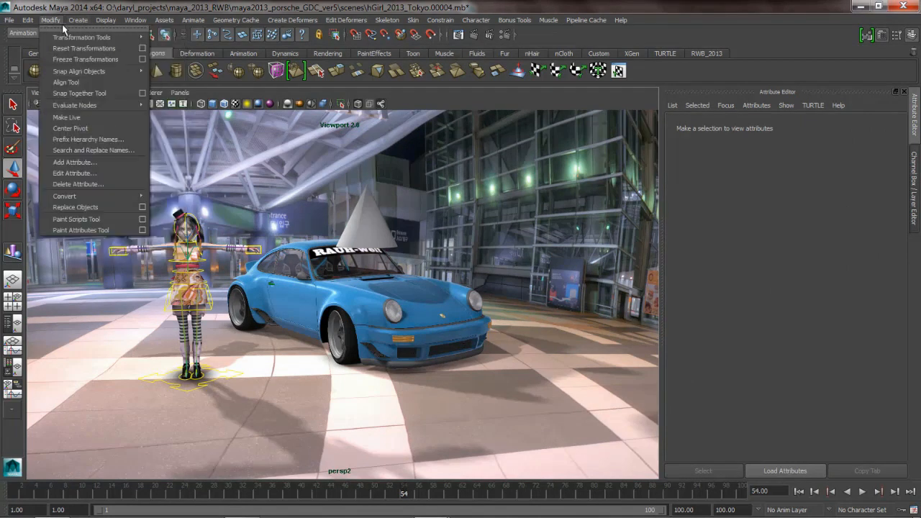
click(81, 94)
alt+drag(372, 262, 399, 282)
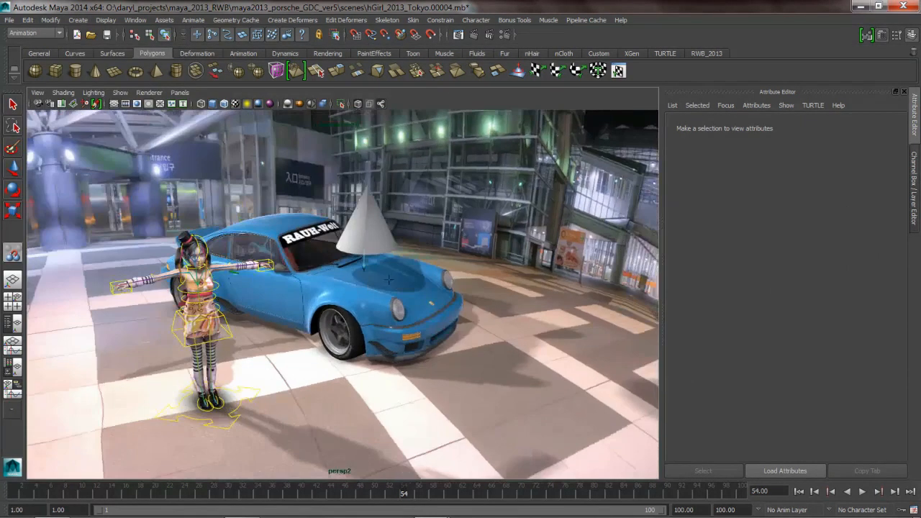
drag(273, 283, 244, 303)
key(Return)
alt+drag(206, 305, 235, 304)
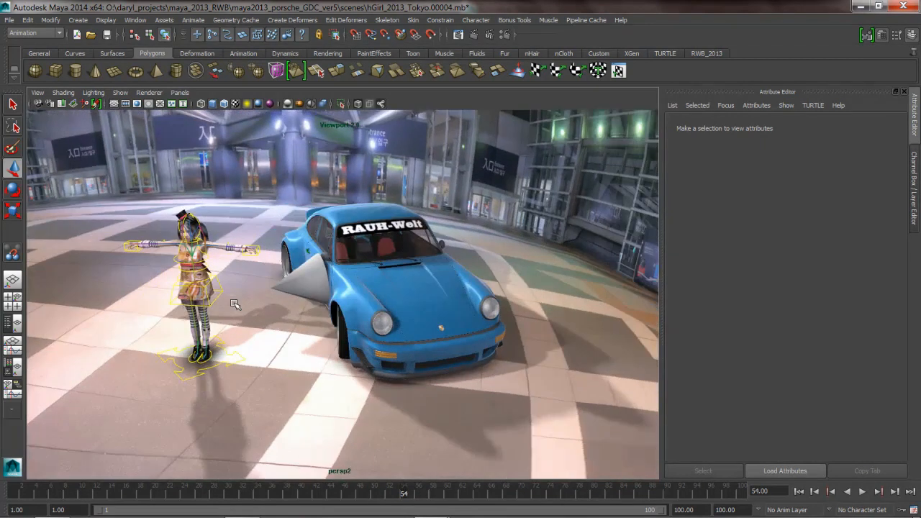
- Delete the cone from the car's side and select the car's main body surface
click(295, 282)
click(313, 289)
alt+drag(313, 289, 314, 318)
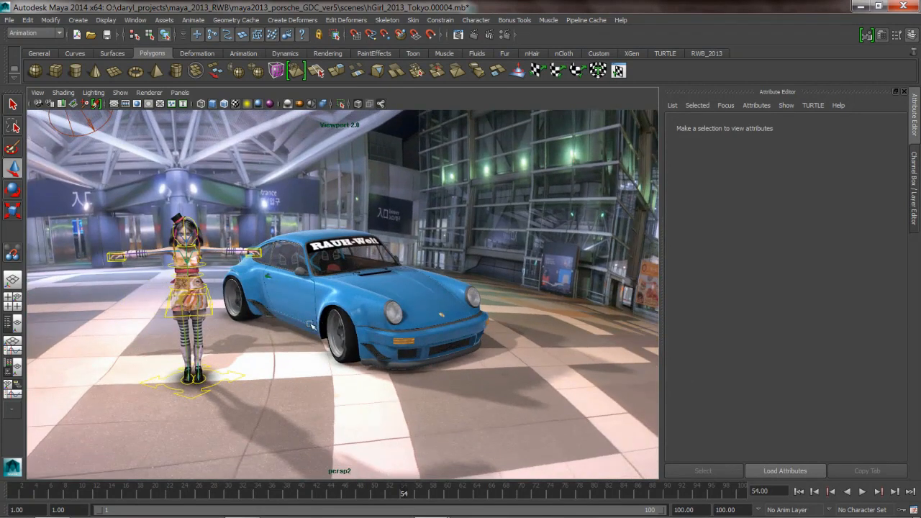
click(302, 311)
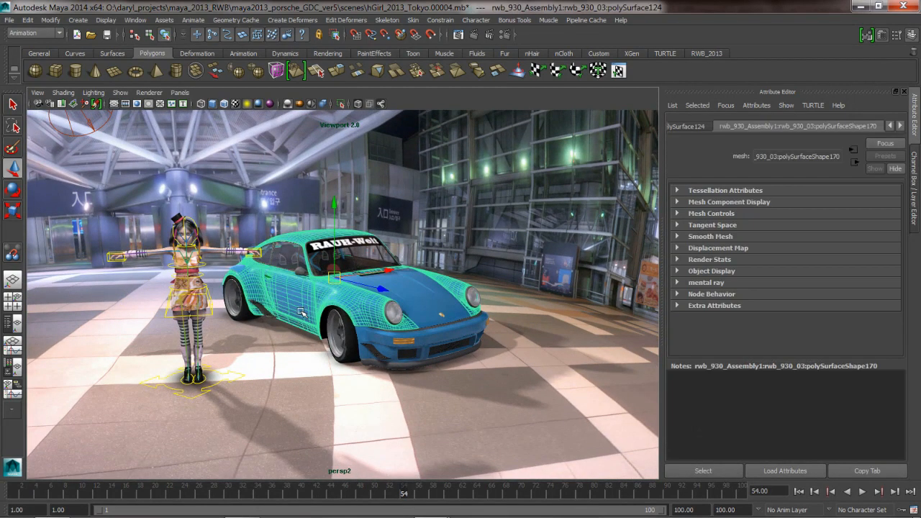
- Select the entire car assembly and rotate it about its vertical axis to about 29.8 degrees, then deselect it
alt+drag(378, 289, 333, 295)
key(Up)
key(Up)
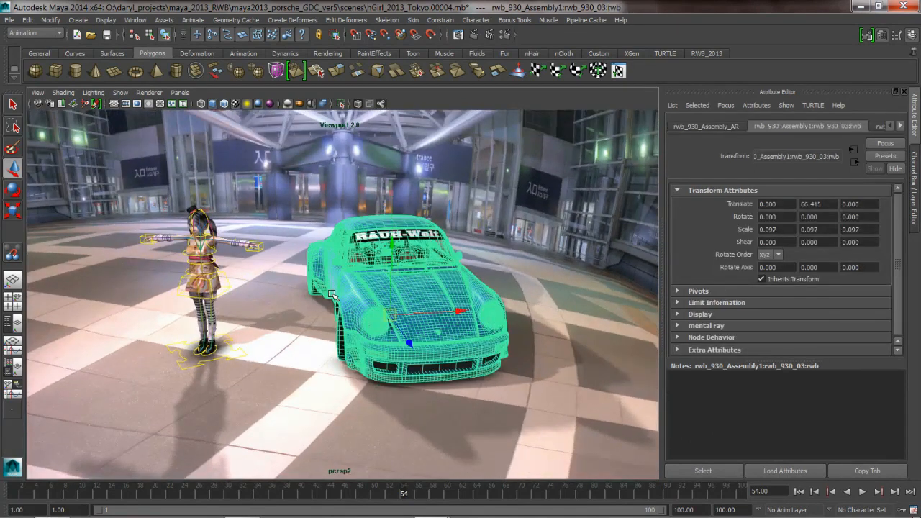
alt+drag(467, 266, 481, 268)
alt+drag(361, 326, 391, 328)
key(e)
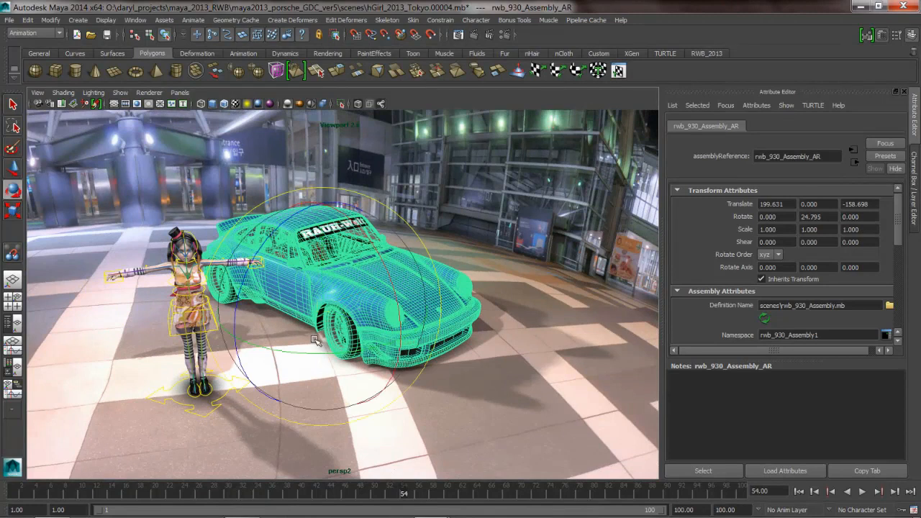
drag(315, 357, 331, 355)
click(579, 373)
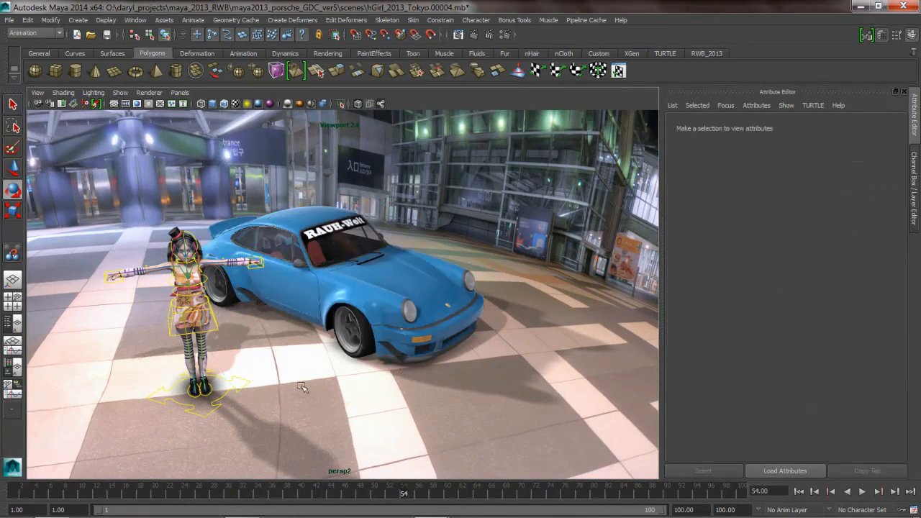
- Try rotating the character's master control about its vertical axis, and undo the rotation
click(246, 386)
alt+drag(282, 389, 256, 377)
key(w)
key(e)
drag(291, 408, 321, 408)
key(ctrl+z)
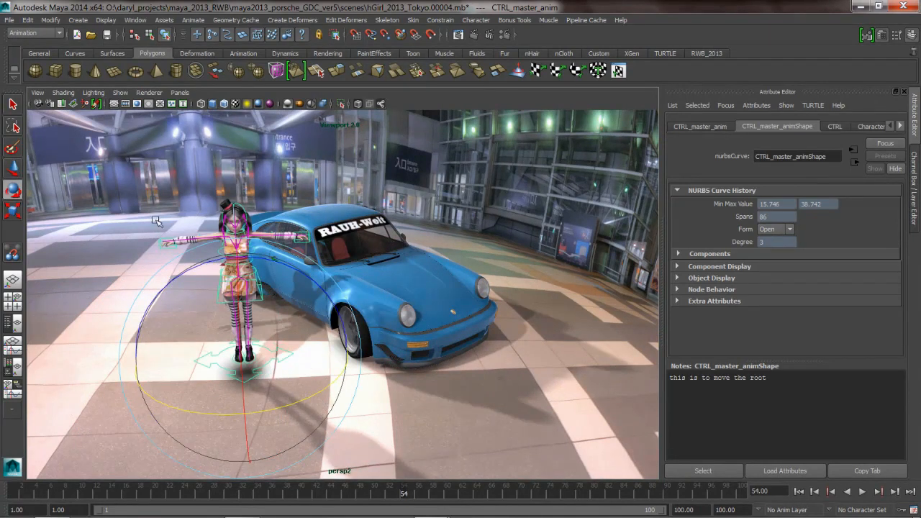
- Select the whole car assembly from its hood and switch to the layout with the Outliner beside the perspective view
click(401, 276)
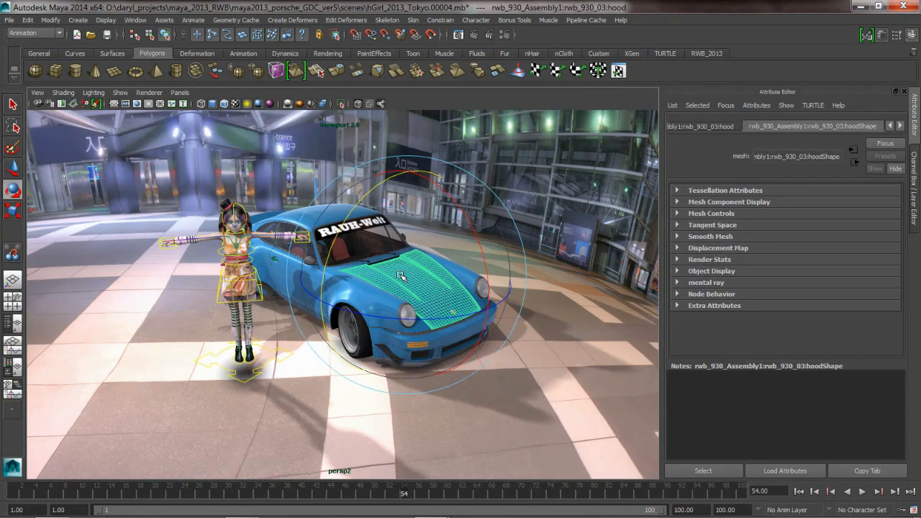
key(Up)
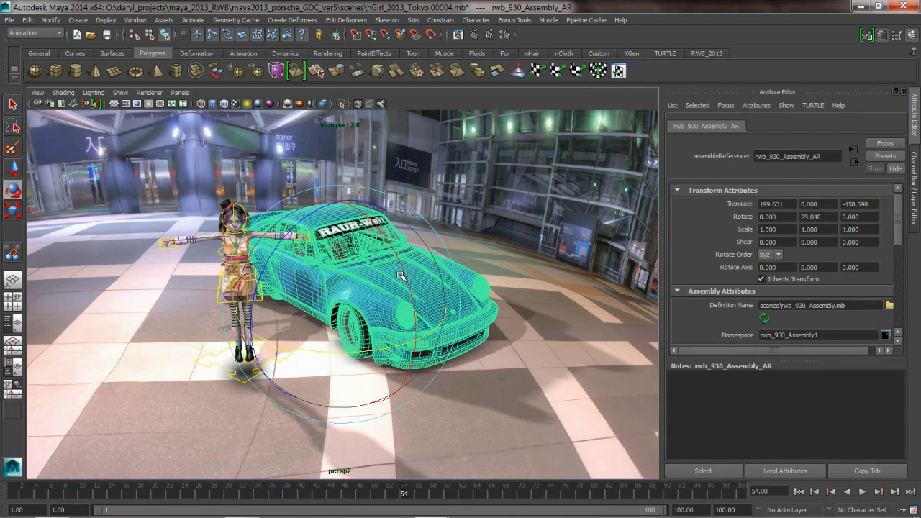
key(space)
drag(148, 326, 143, 311)
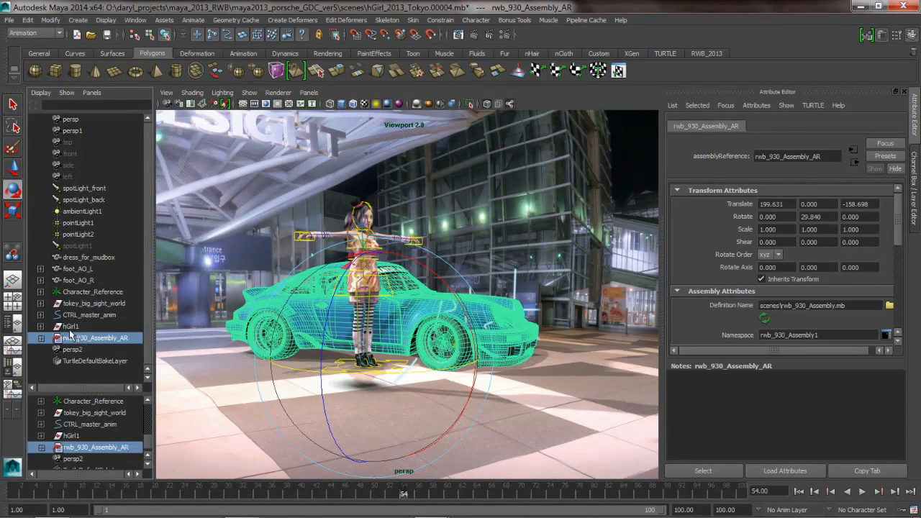
- Parent CTRL_master_anim under rwb_930_Assembly_AR using Move objects with Preserve position turned off
click(71, 326)
key(Up)
ctrl+click(101, 338)
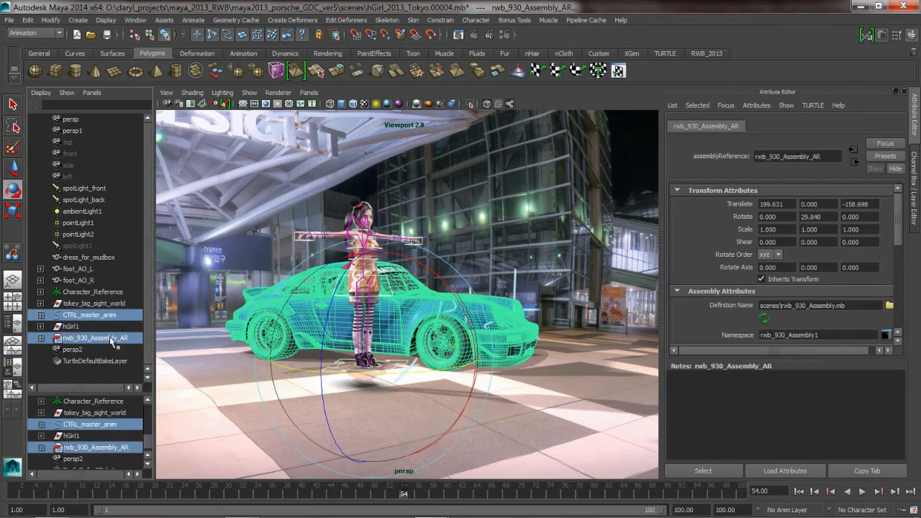
key(space)
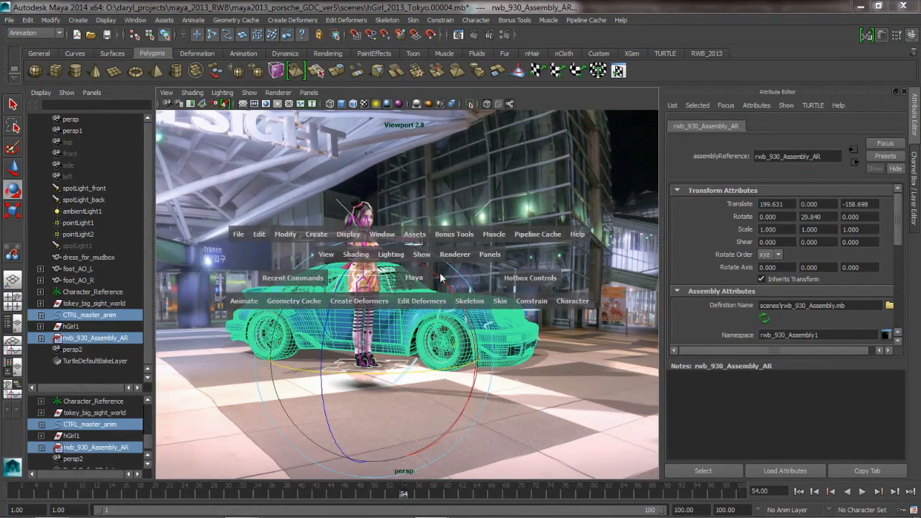
click(259, 236)
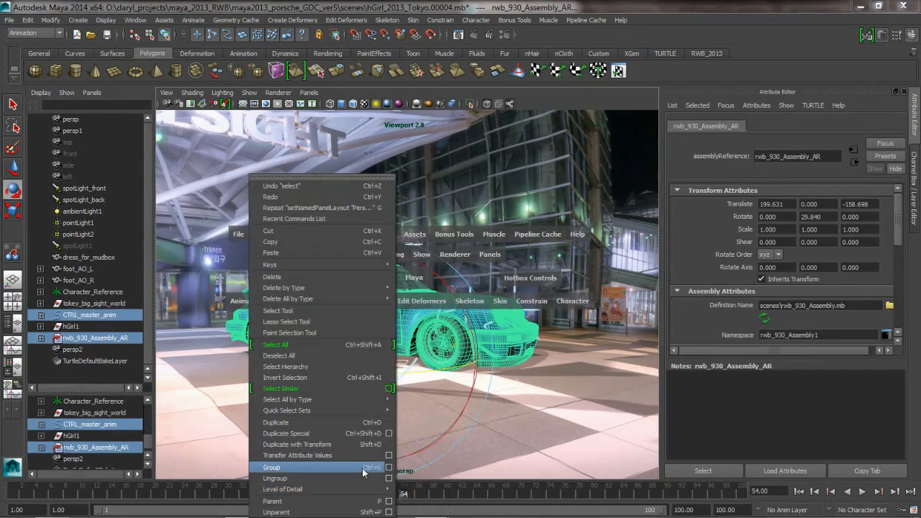
click(389, 500)
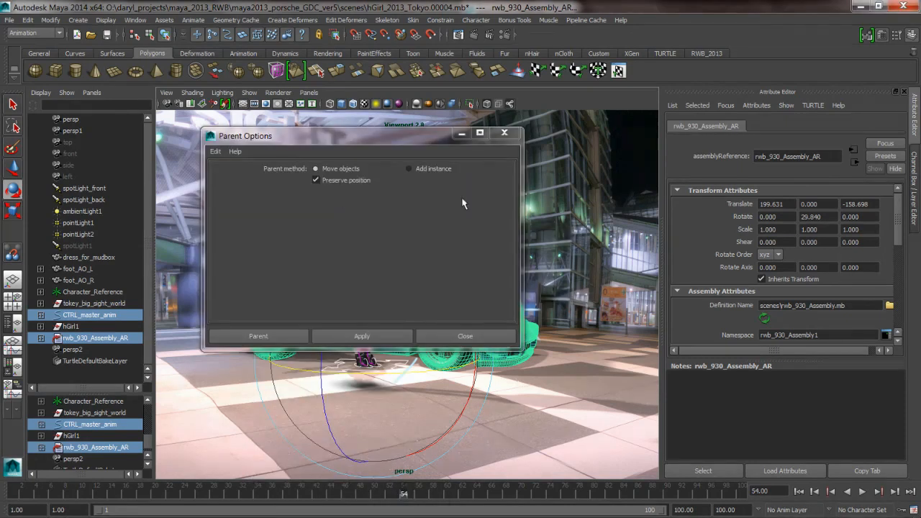
click(324, 185)
drag(354, 131, 666, 111)
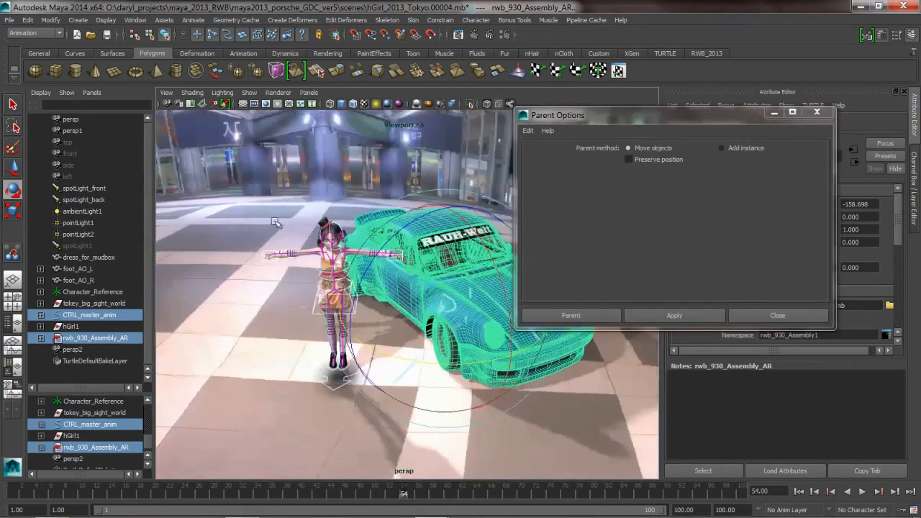
click(695, 321)
- Try moving the parented character control on its own, then move the car assembly to test the hierarchy
alt+drag(410, 288, 263, 259)
key(w)
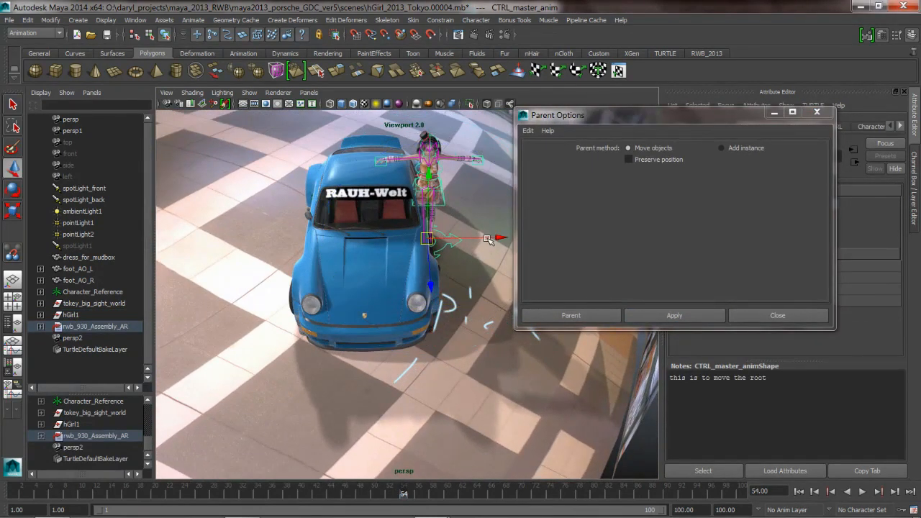
drag(478, 245, 483, 207)
click(81, 328)
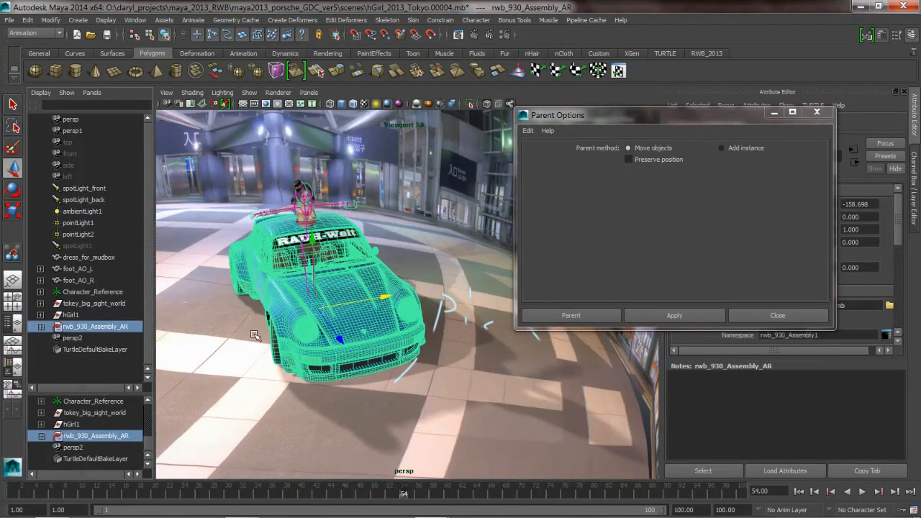
drag(372, 370, 362, 335)
alt+drag(493, 266, 431, 238)
click(442, 237)
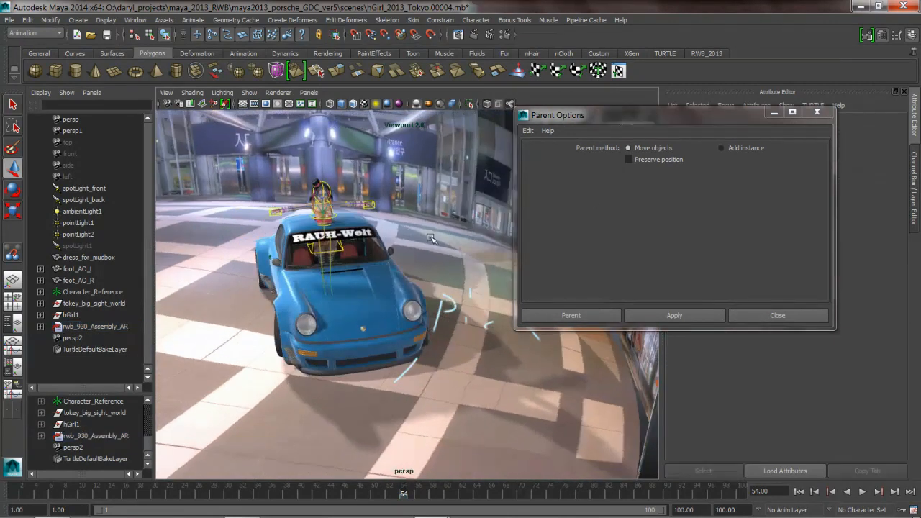
- Restore the Preserve position option, close the Parent Options, and undo the test moves and the parenting
click(629, 159)
click(528, 131)
click(777, 315)
alt+drag(345, 295, 389, 306)
click(389, 299)
key(ctrl+z)
key(ctrl+z)
key(ctrl+z)
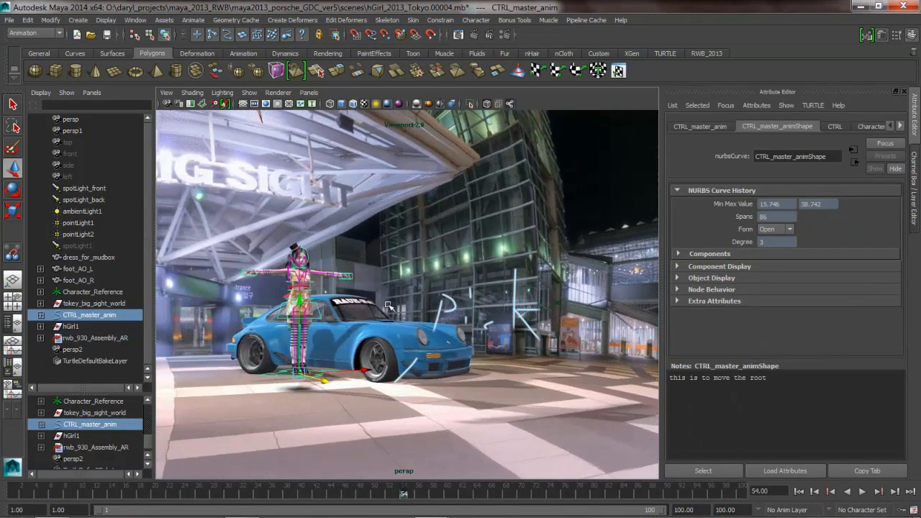
- Set Translate X, Y and Z of CTRL_master_anim to 0 in the Channel Box, then deselect the control
key(ctrl+a)
drag(890, 138, 889, 160)
key(Return)
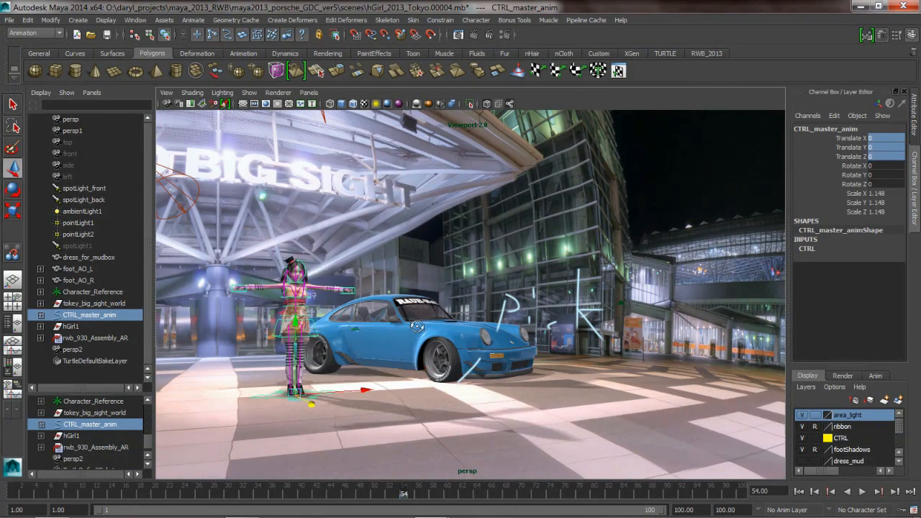
alt+drag(424, 321, 412, 328)
click(439, 263)
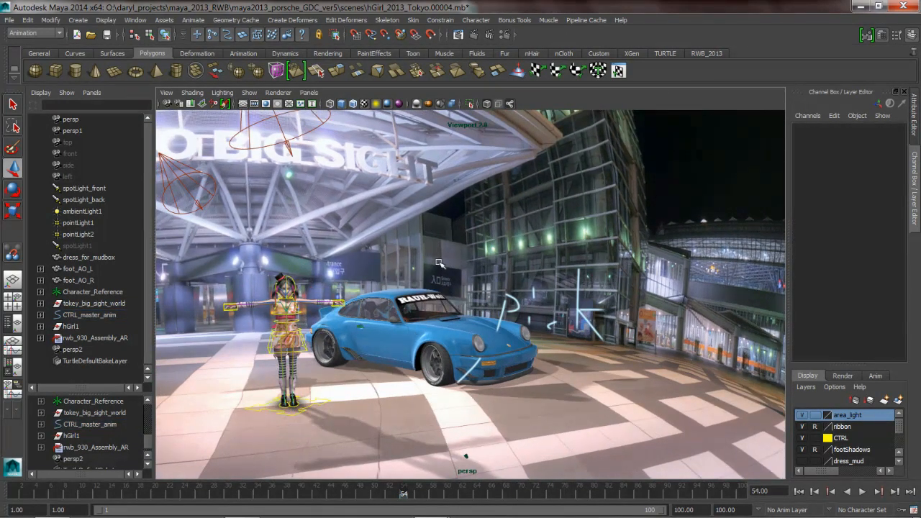